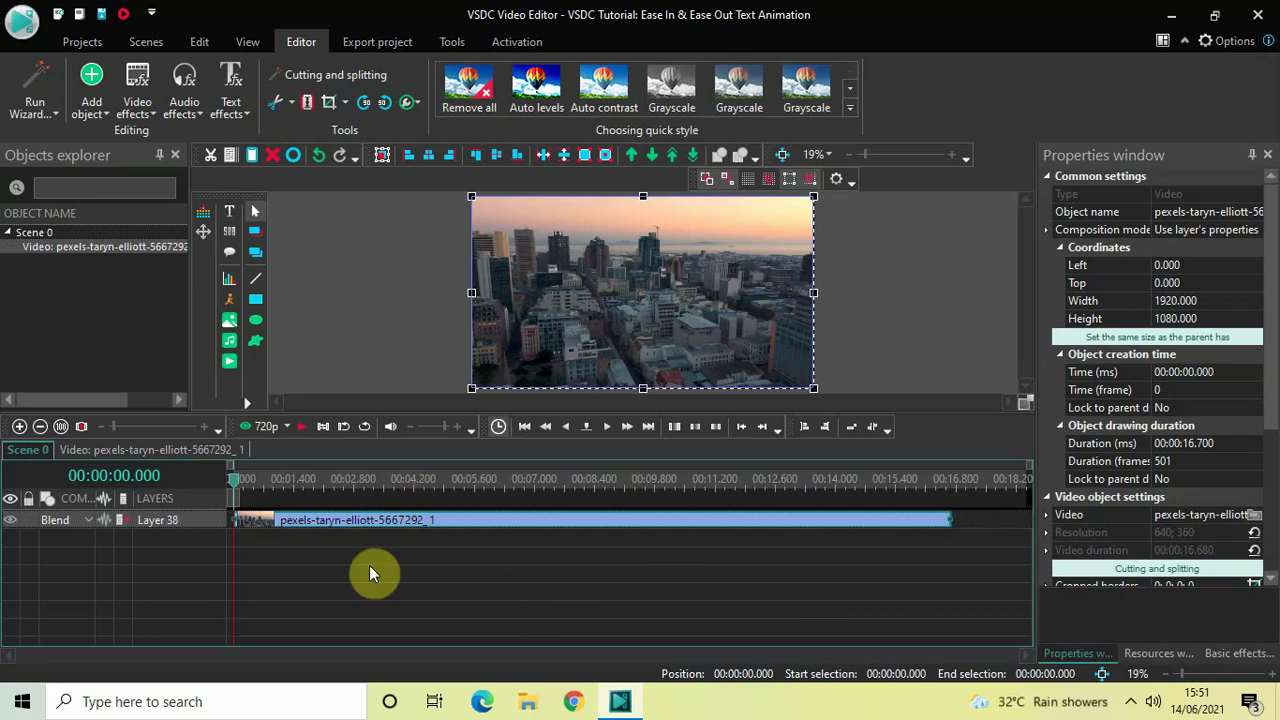
# - Hide the city video on Layer 38 so the preview shows a black scene
pyautogui.click(10, 522)
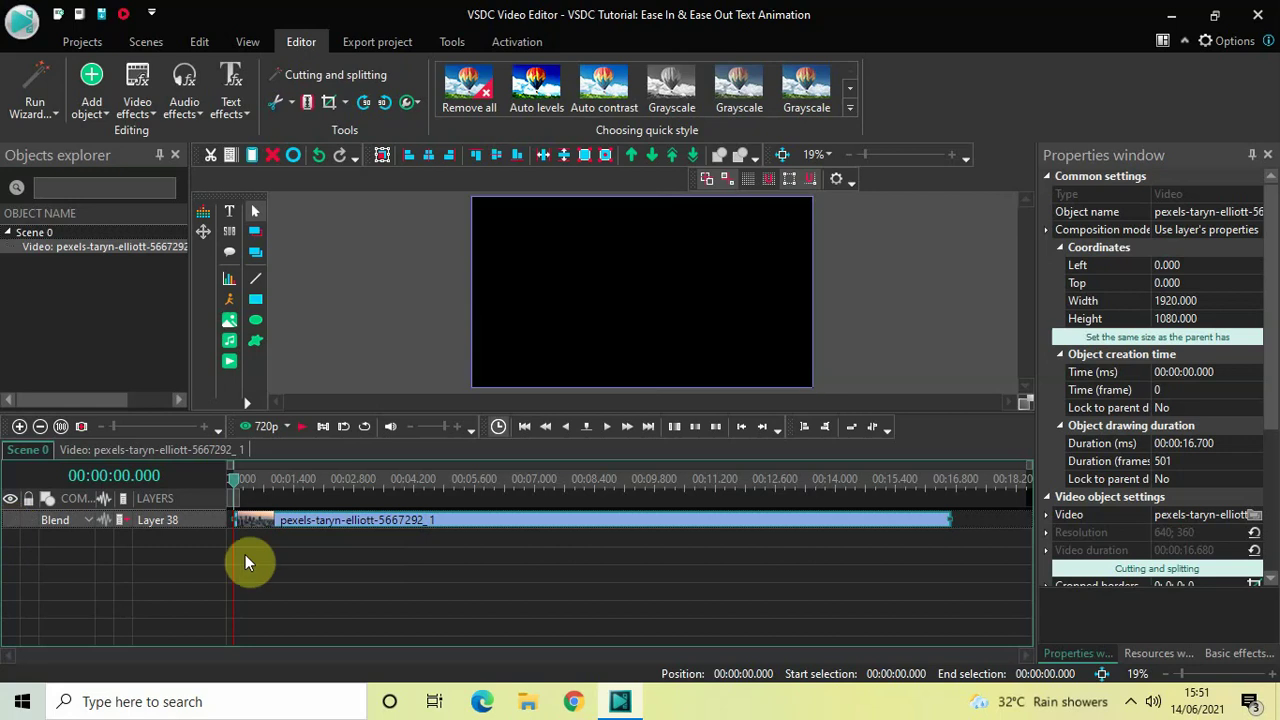
pyautogui.click(405, 575)
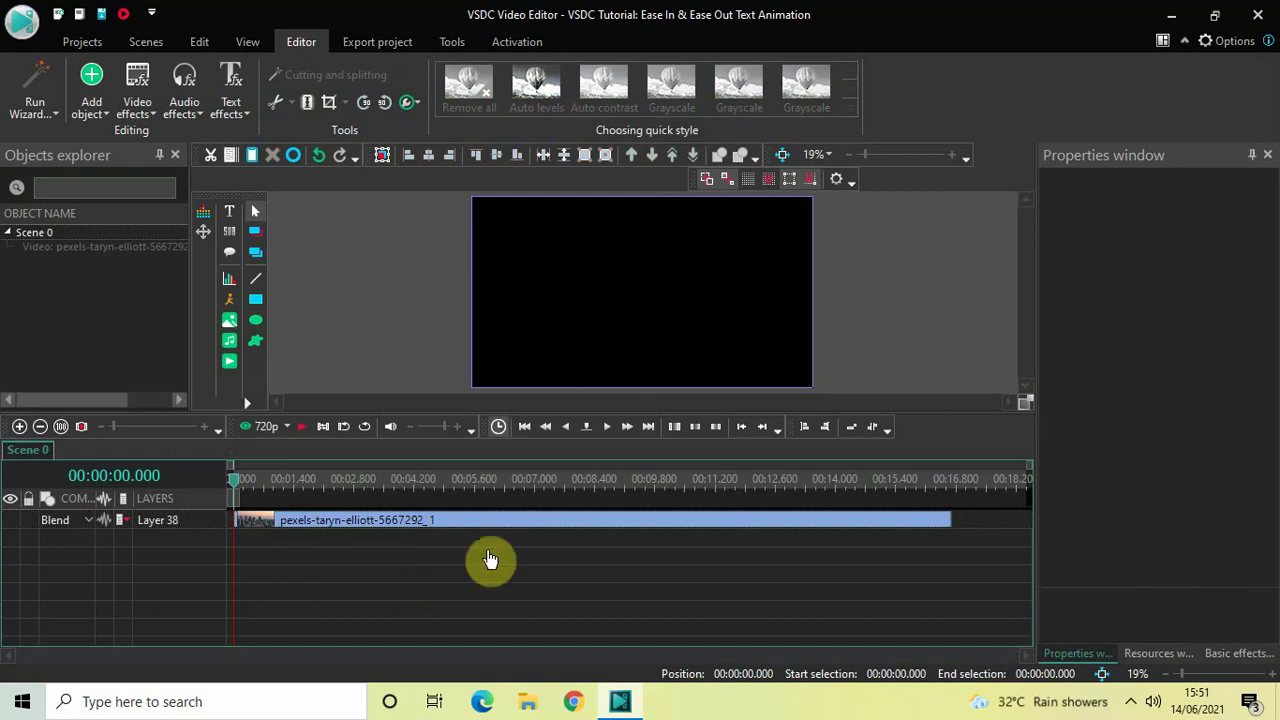
# - Add a text object, Text 28, and stretch it to the full 1920×1080 scene
pyautogui.click(84, 108)
pyautogui.moveTo(132, 287)
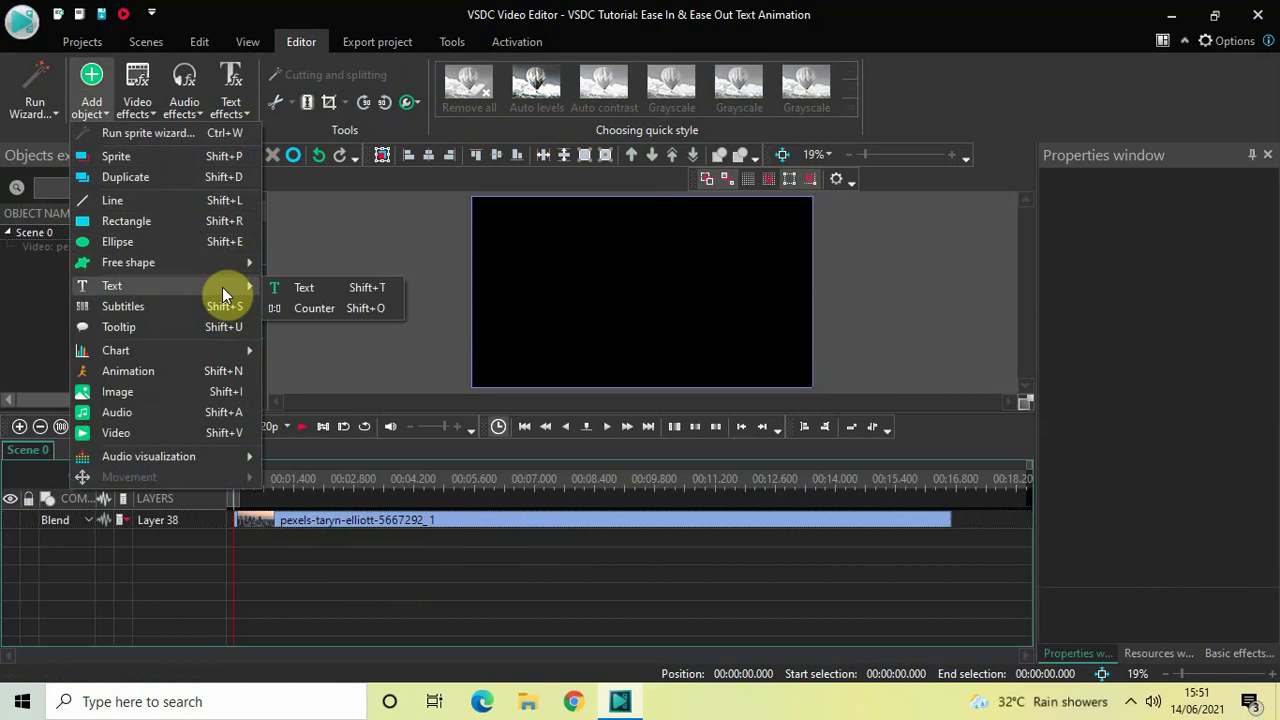
pyautogui.click(311, 287)
pyautogui.click(482, 301)
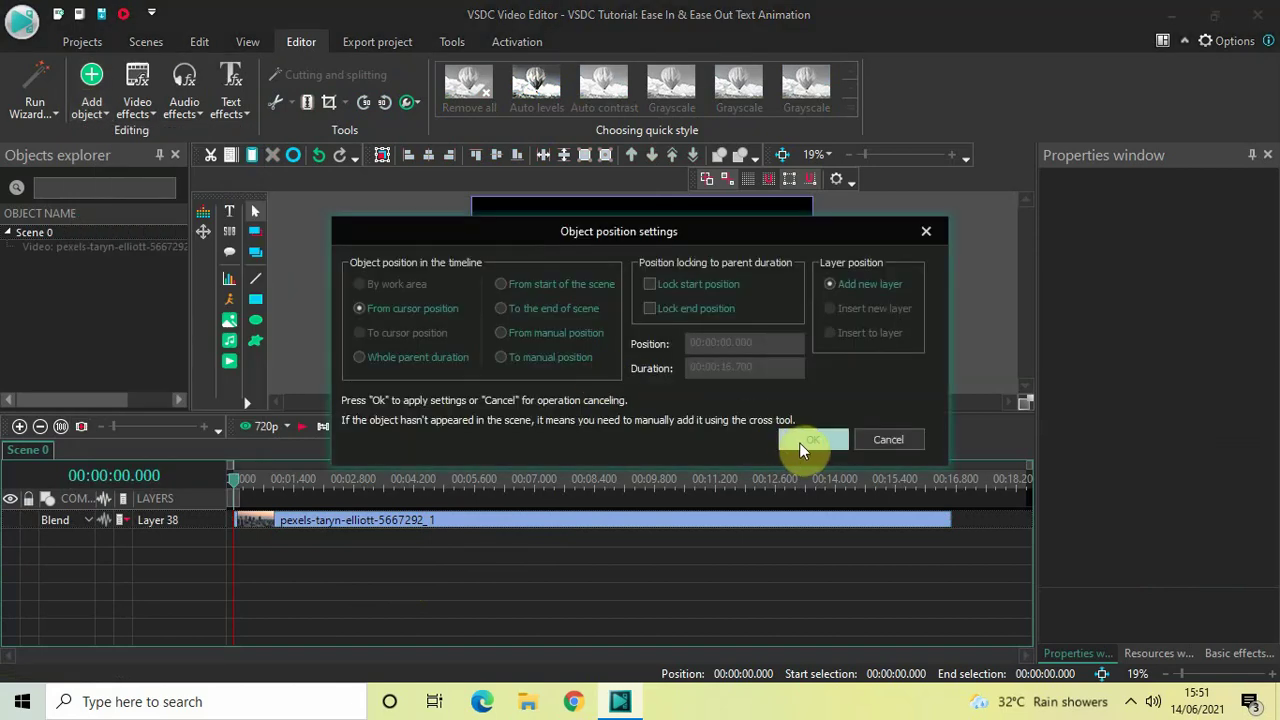
pyautogui.click(812, 440)
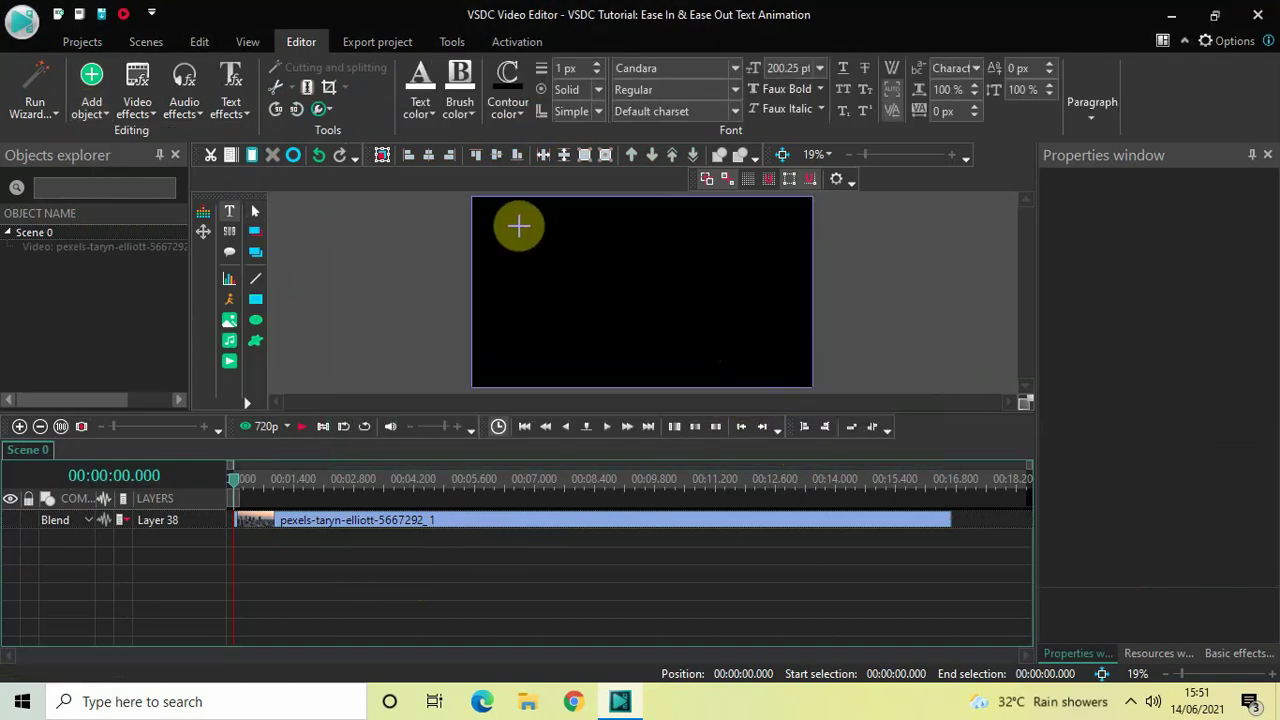
pyautogui.moveTo(519, 226); pyautogui.dragTo(753, 362)
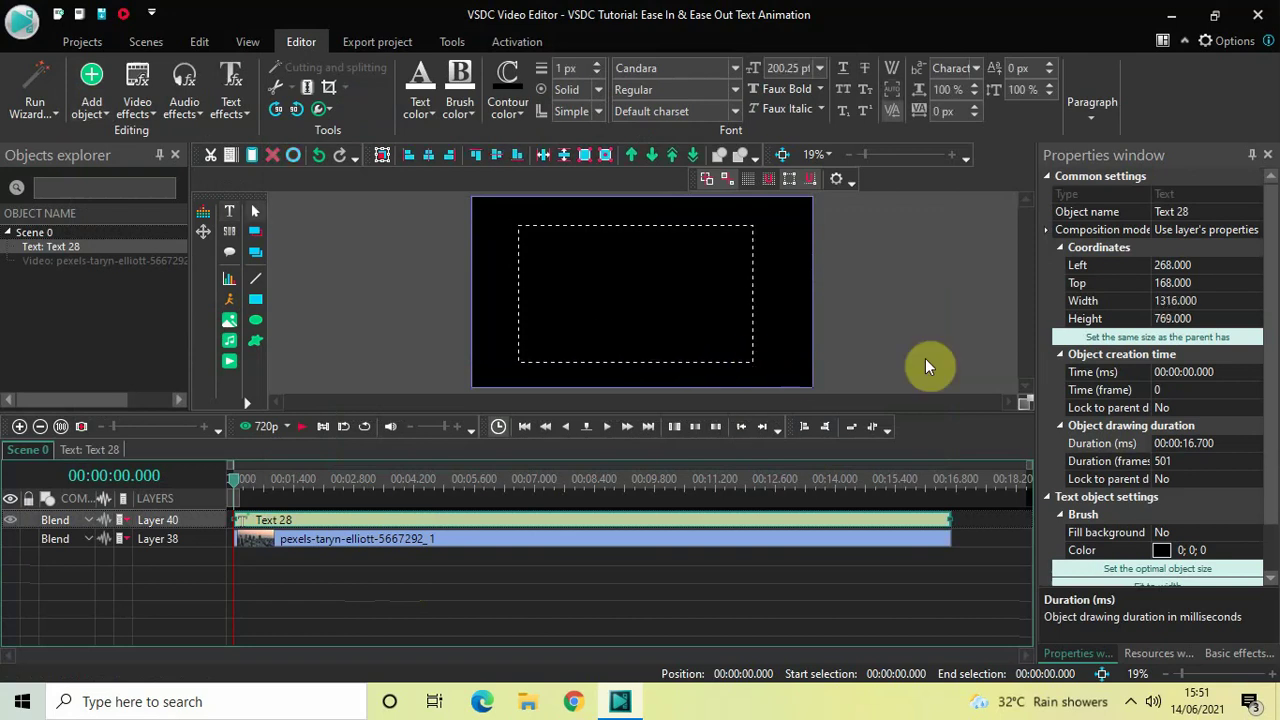
pyautogui.click(1070, 340)
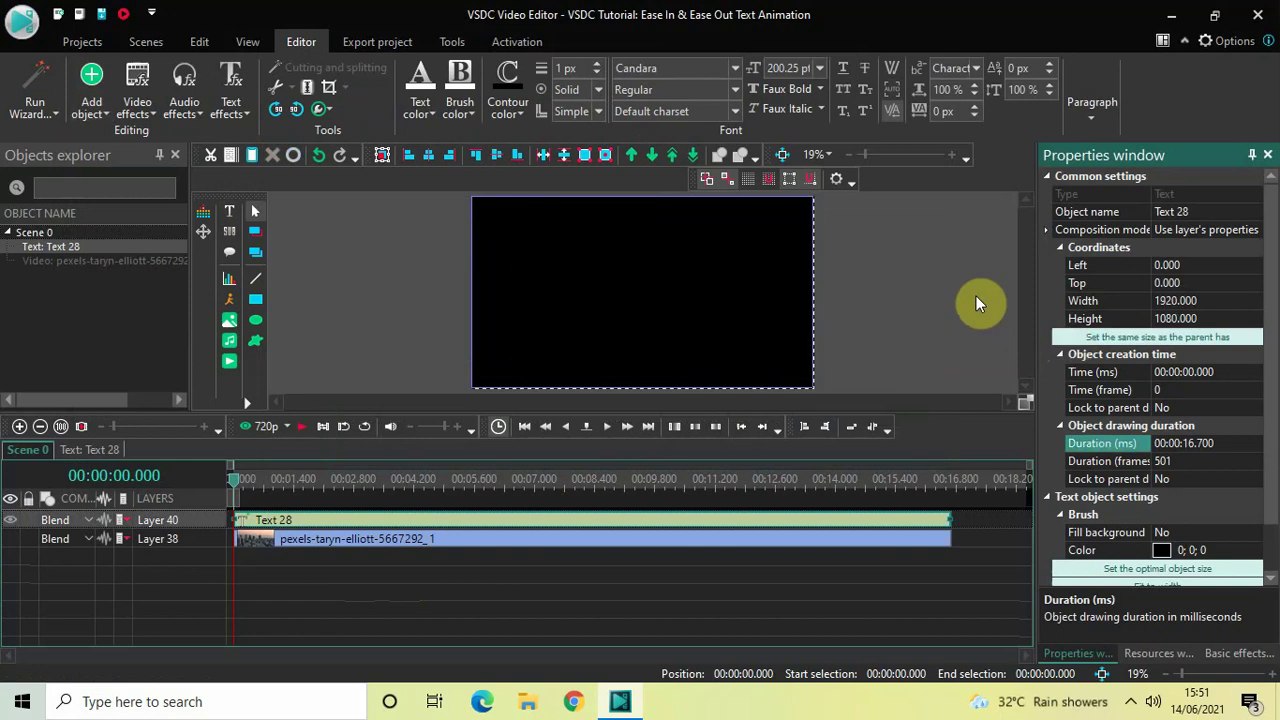
# - Enter NEW YORK as the text, centred horizontally and vertically in the frame
pyautogui.click(663, 272)
pyautogui.write('NEW')
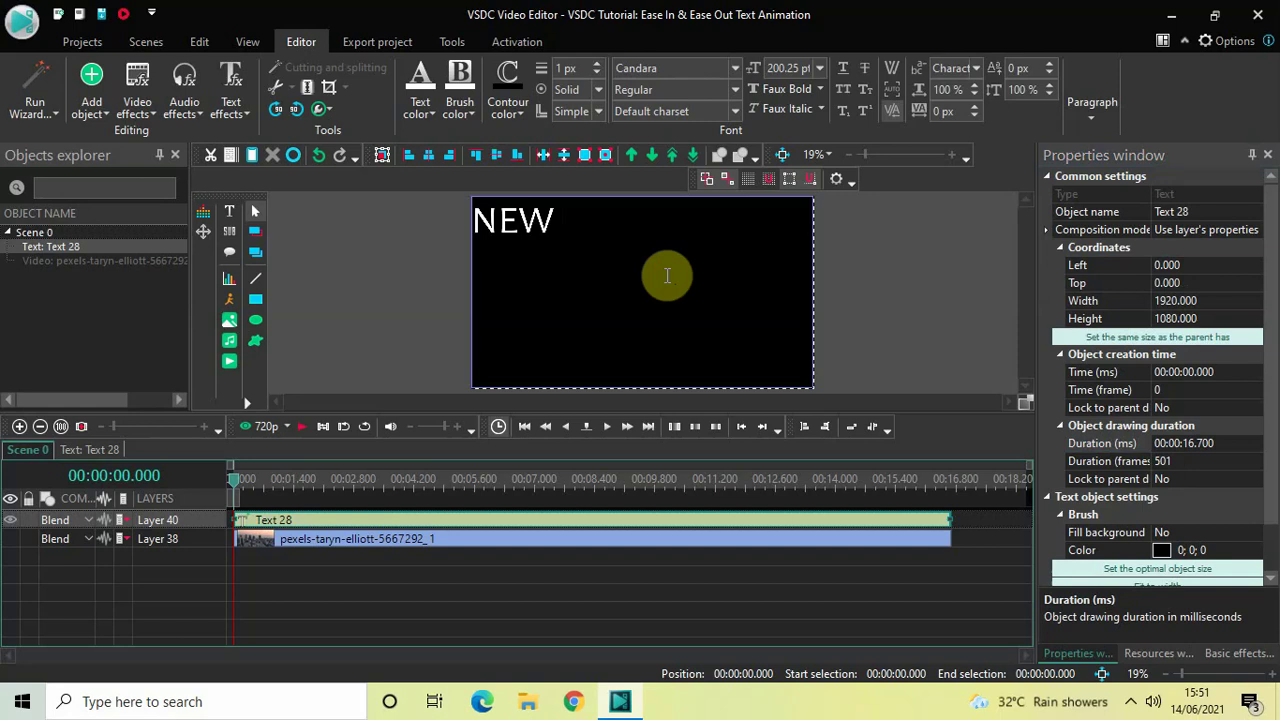
pyautogui.write(' YORK')
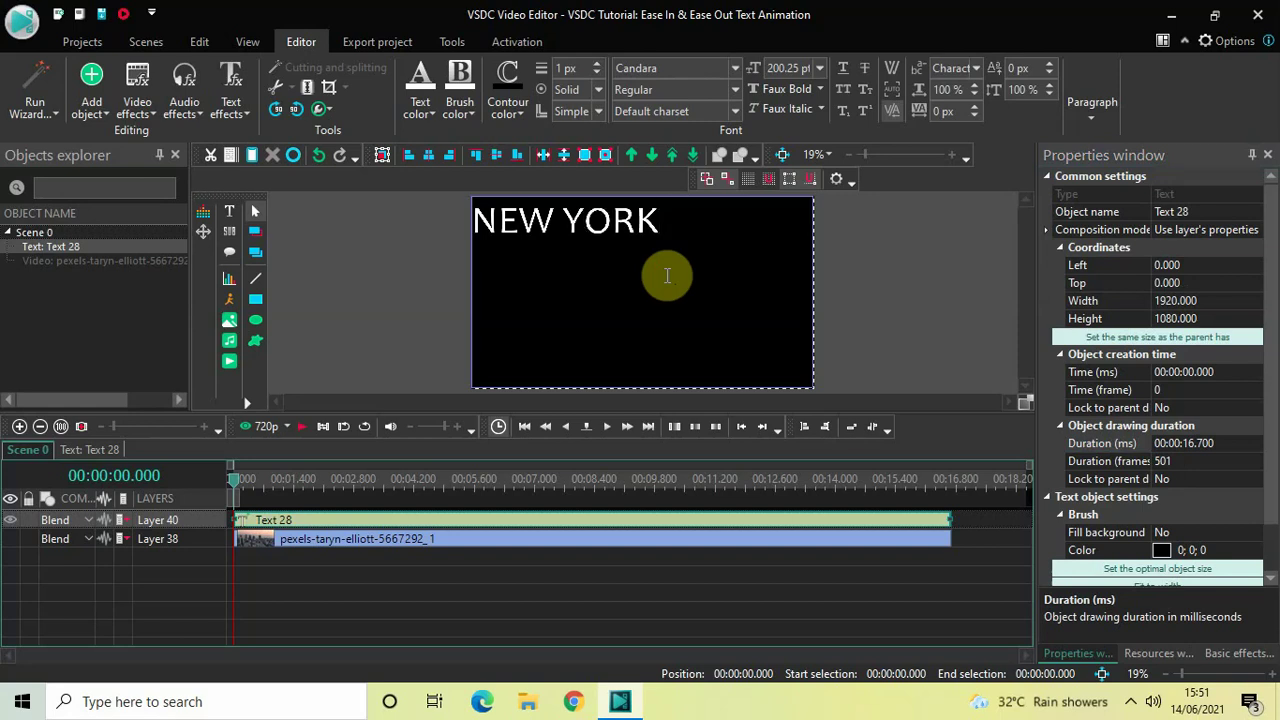
pyautogui.hotkey('ctrl', 'a')
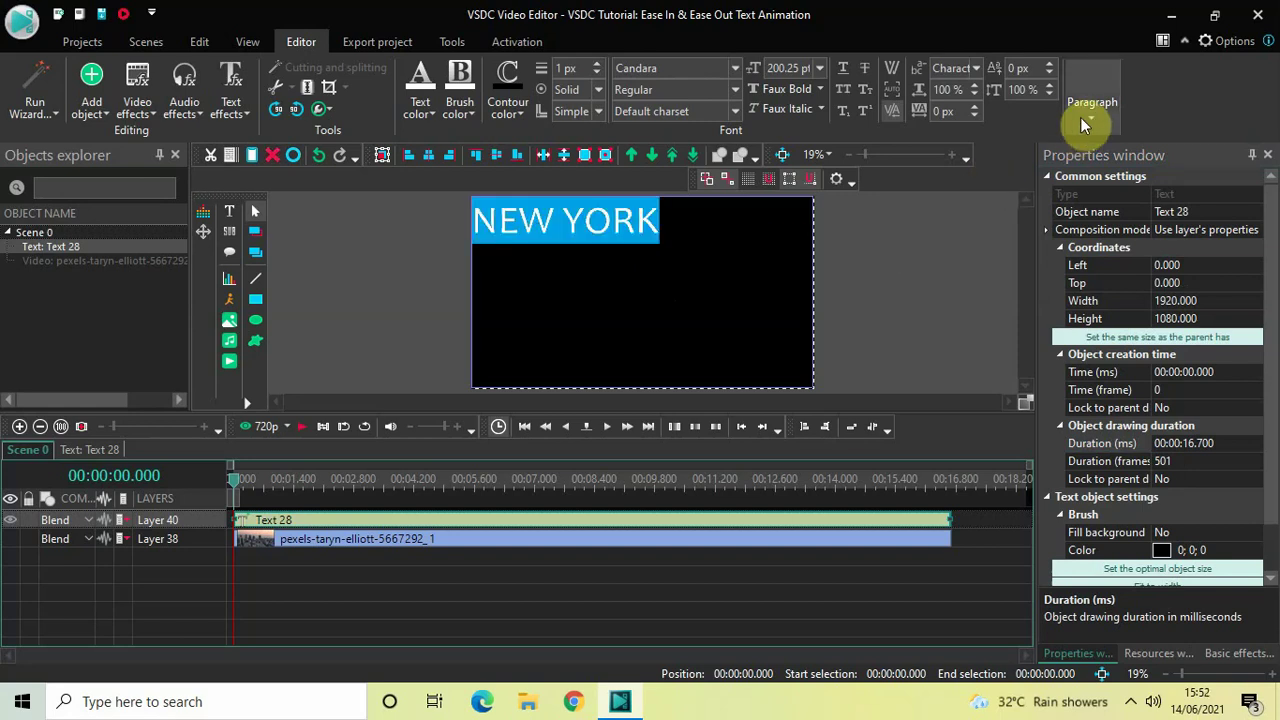
pyautogui.click(1082, 118)
pyautogui.click(1063, 150)
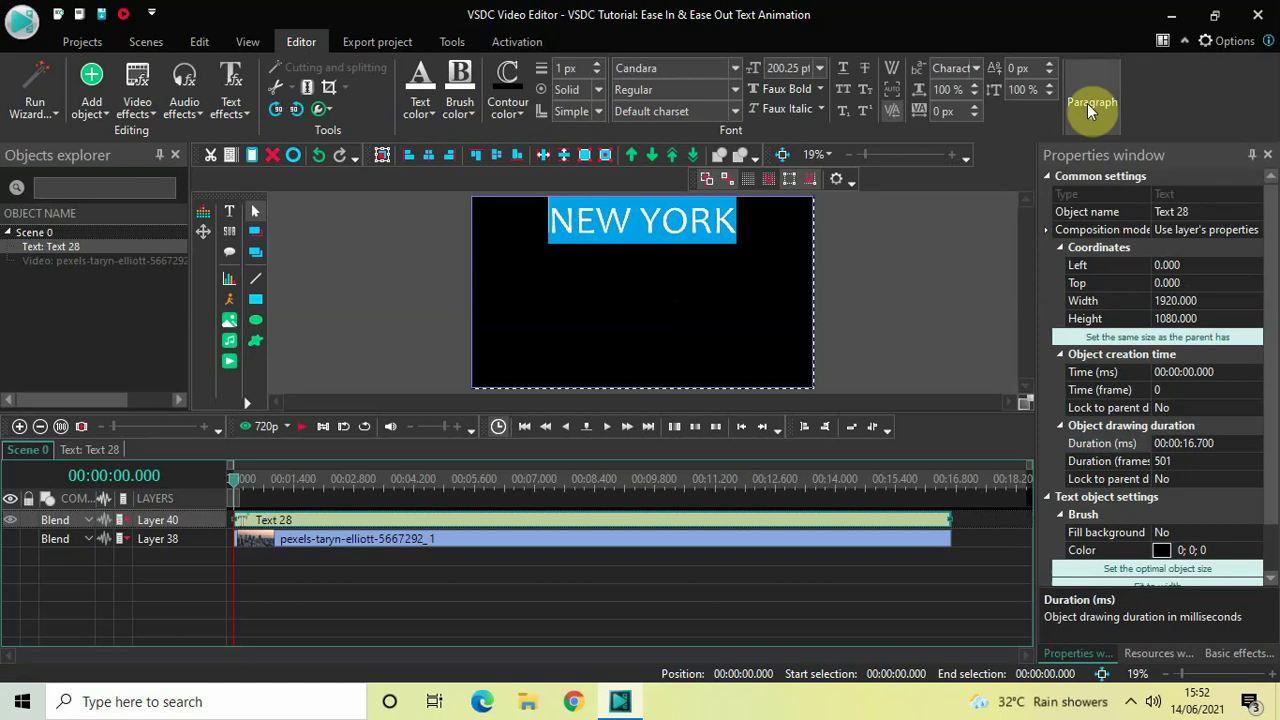
pyautogui.click(1087, 106)
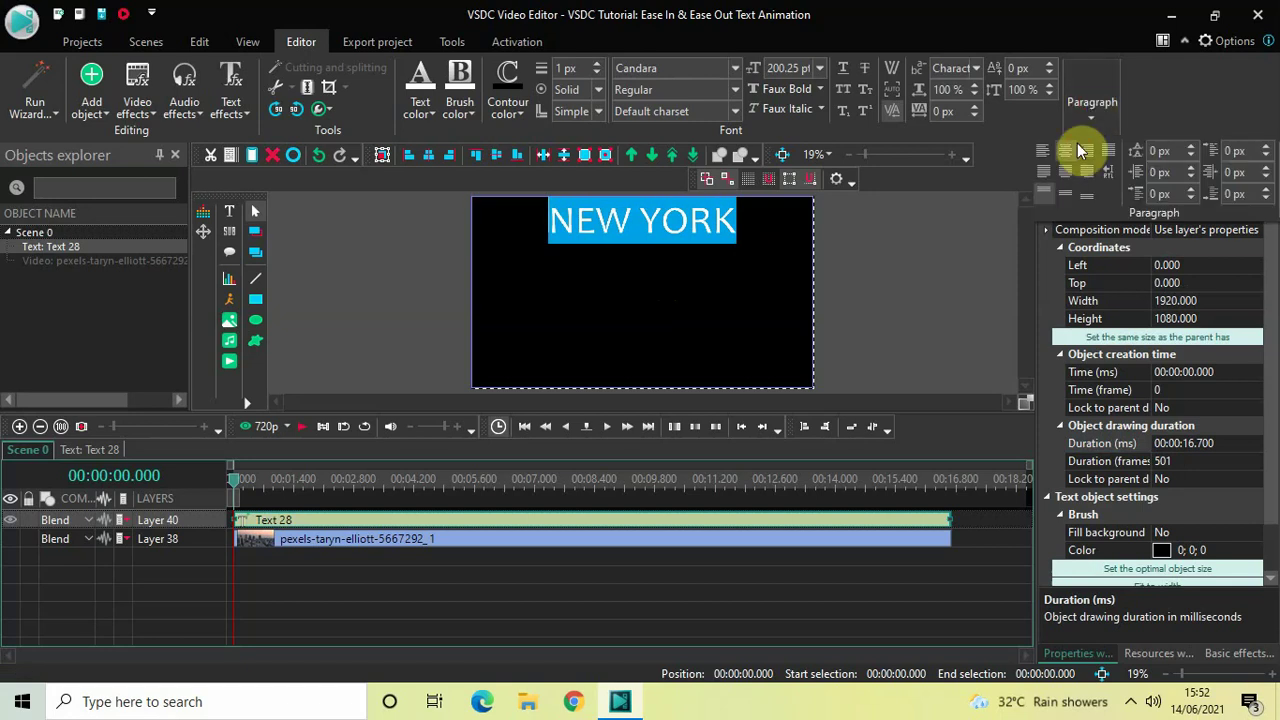
pyautogui.click(1064, 195)
pyautogui.click(787, 618)
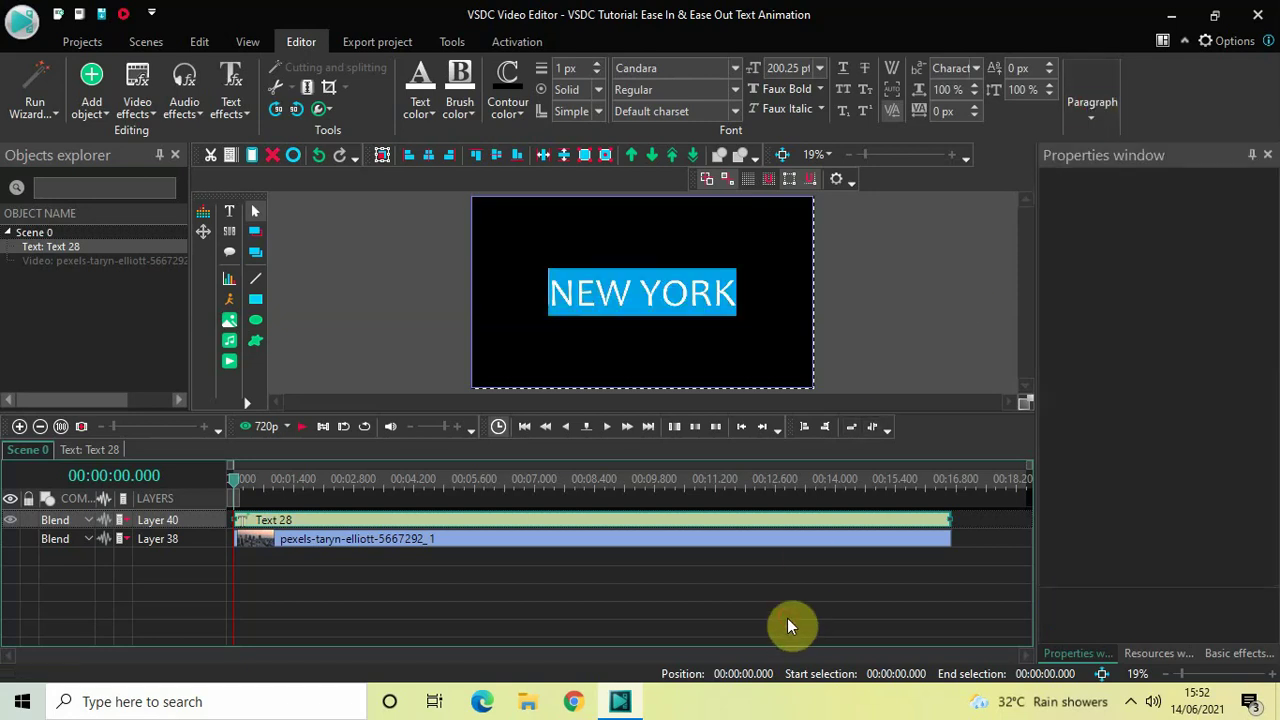
# - Set the NEW YORK clip's duration to 3 seconds (00:00:03.000)
pyautogui.click(738, 522)
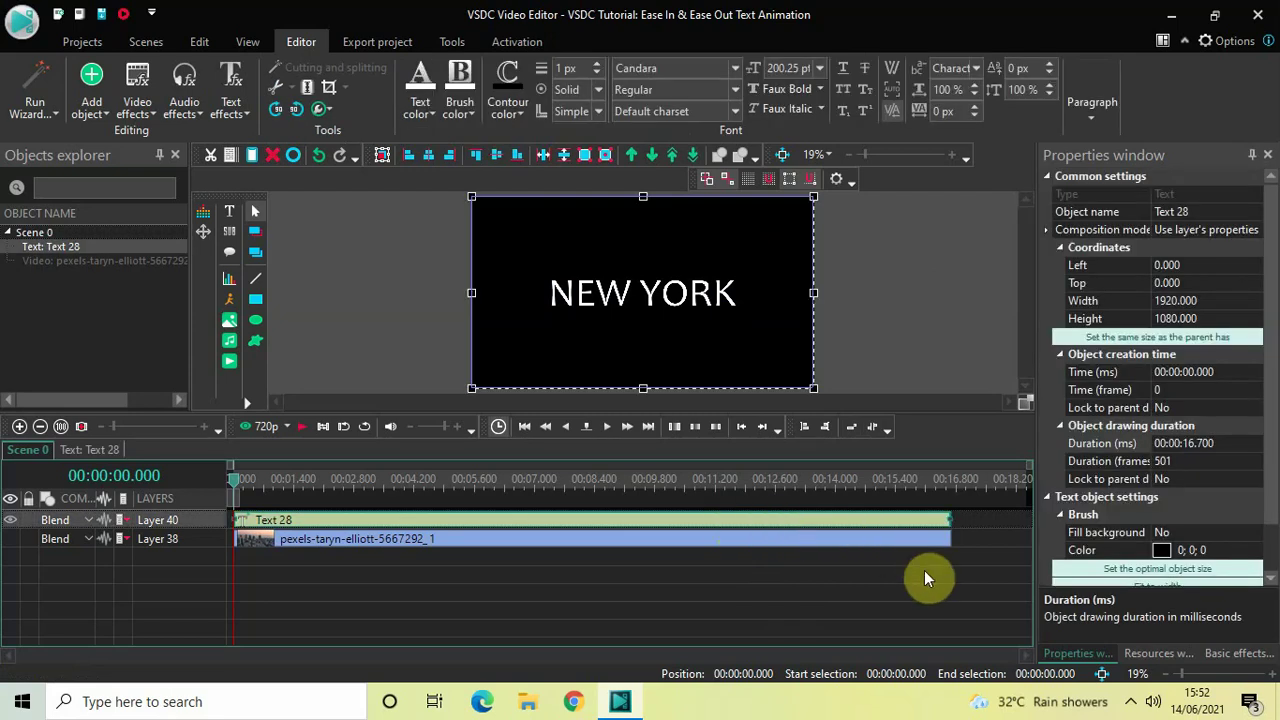
pyautogui.click(1232, 443)
pyautogui.press('BackSpace')
pyautogui.press('BackSpace')
pyautogui.press('BackSpace')
pyautogui.press('BackSpace')
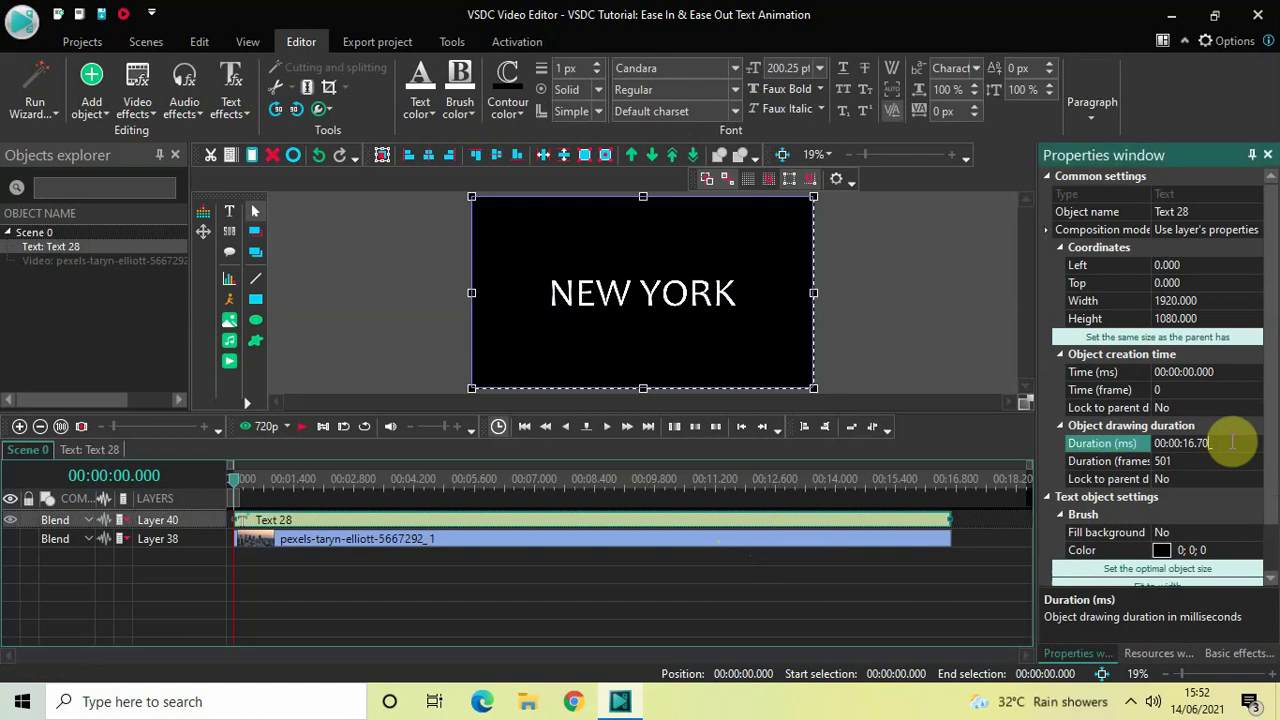
pyautogui.press('BackSpace')
pyautogui.write('3000')
pyautogui.press('Return')
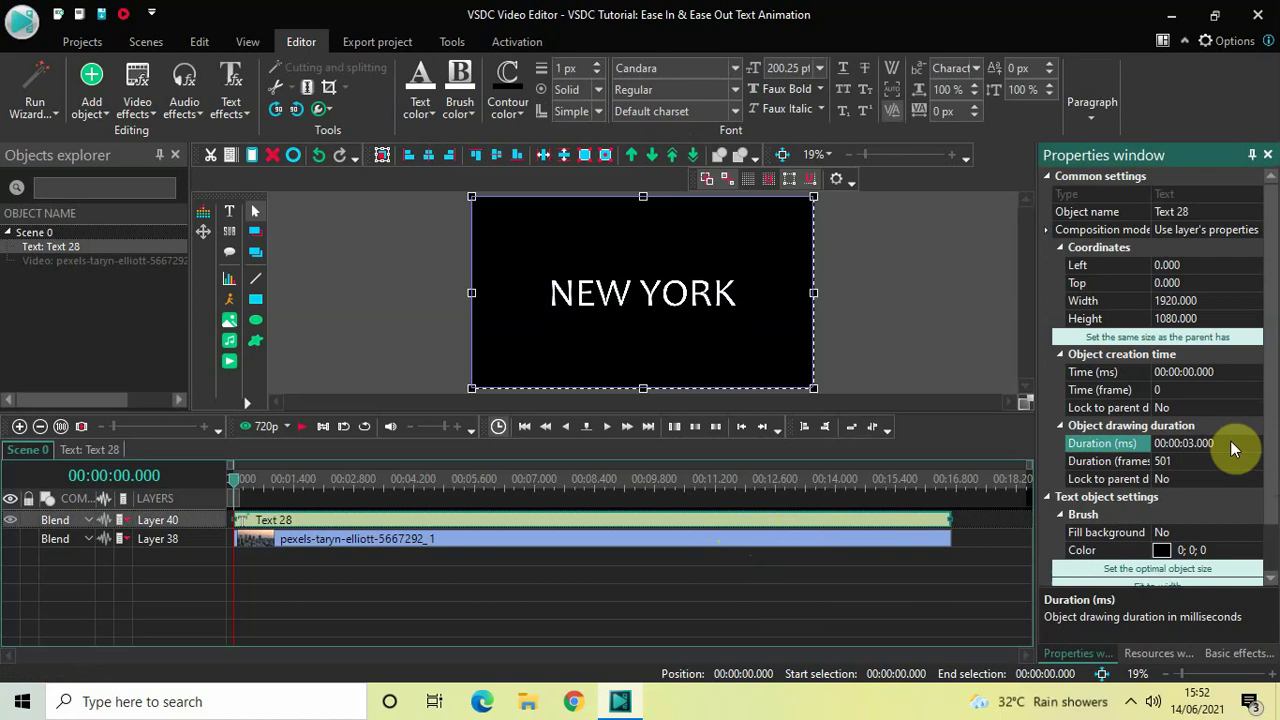
pyautogui.click(640, 617)
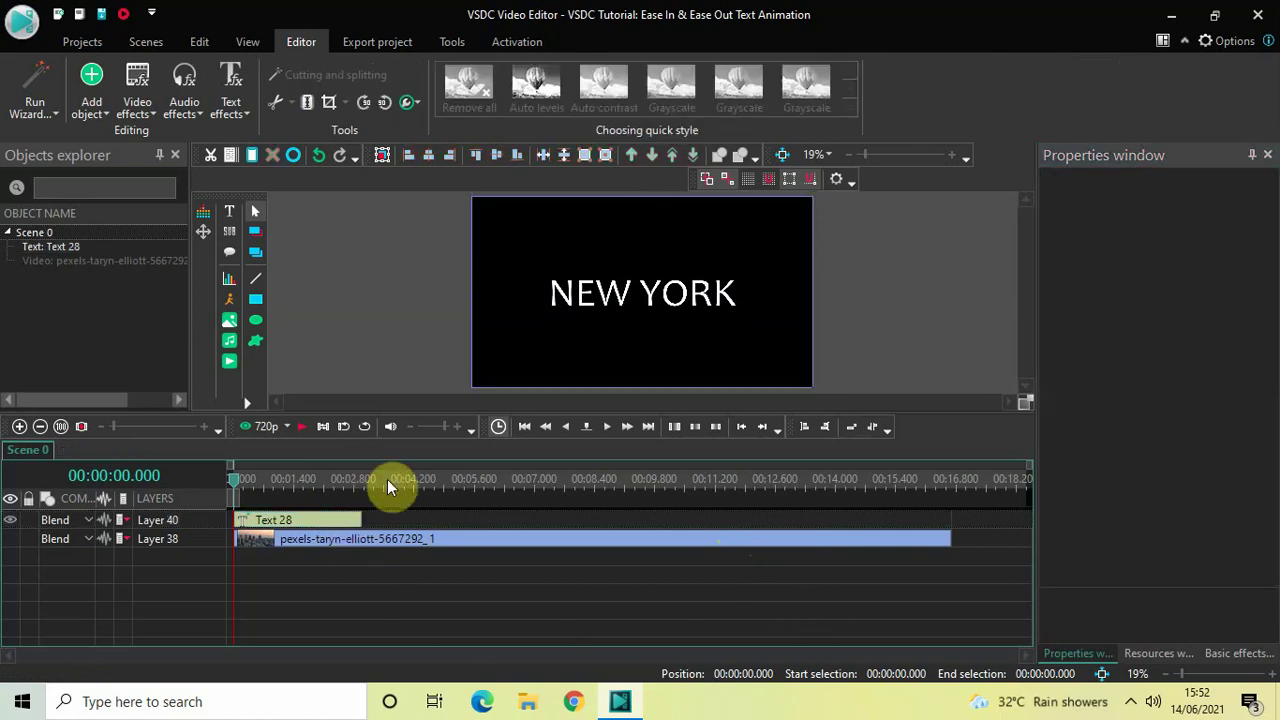
# - At the 2-second mark, add Text 29 sized to the full 1920×1080 scene
pyautogui.click(322, 480)
pyautogui.moveTo(323, 487); pyautogui.dragTo(321, 486)
pyautogui.click(88, 112)
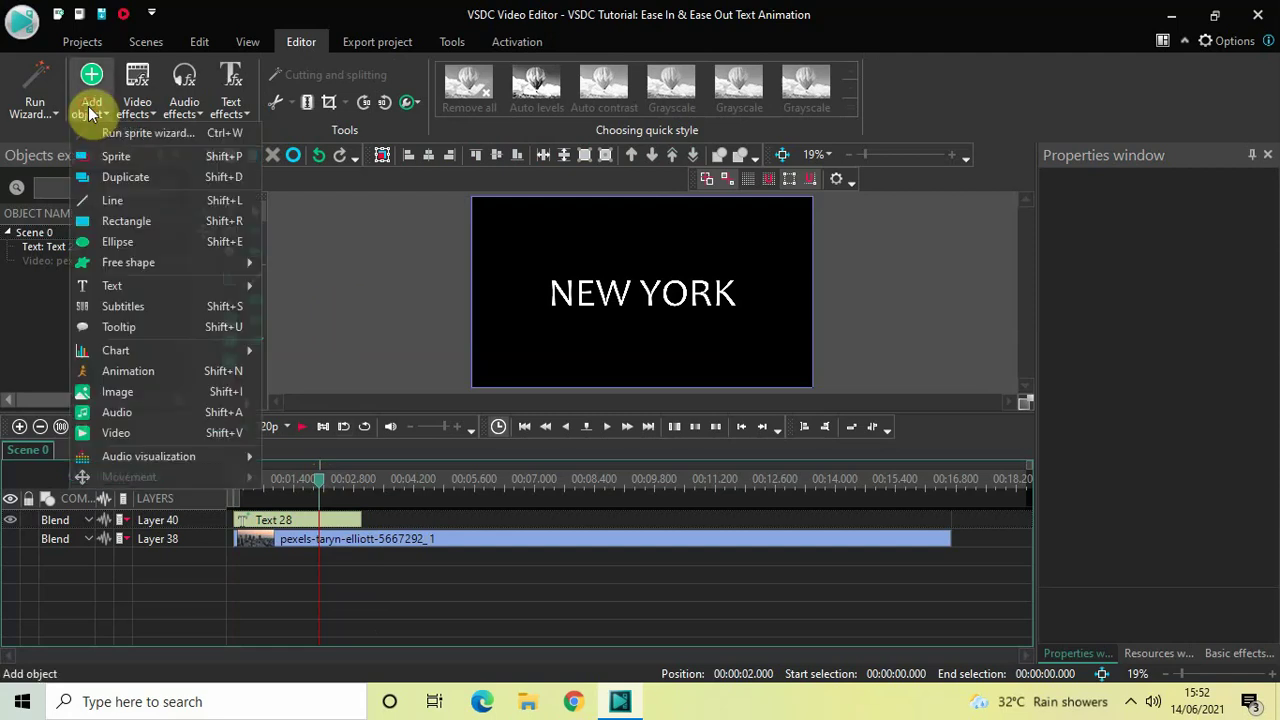
pyautogui.moveTo(204, 284)
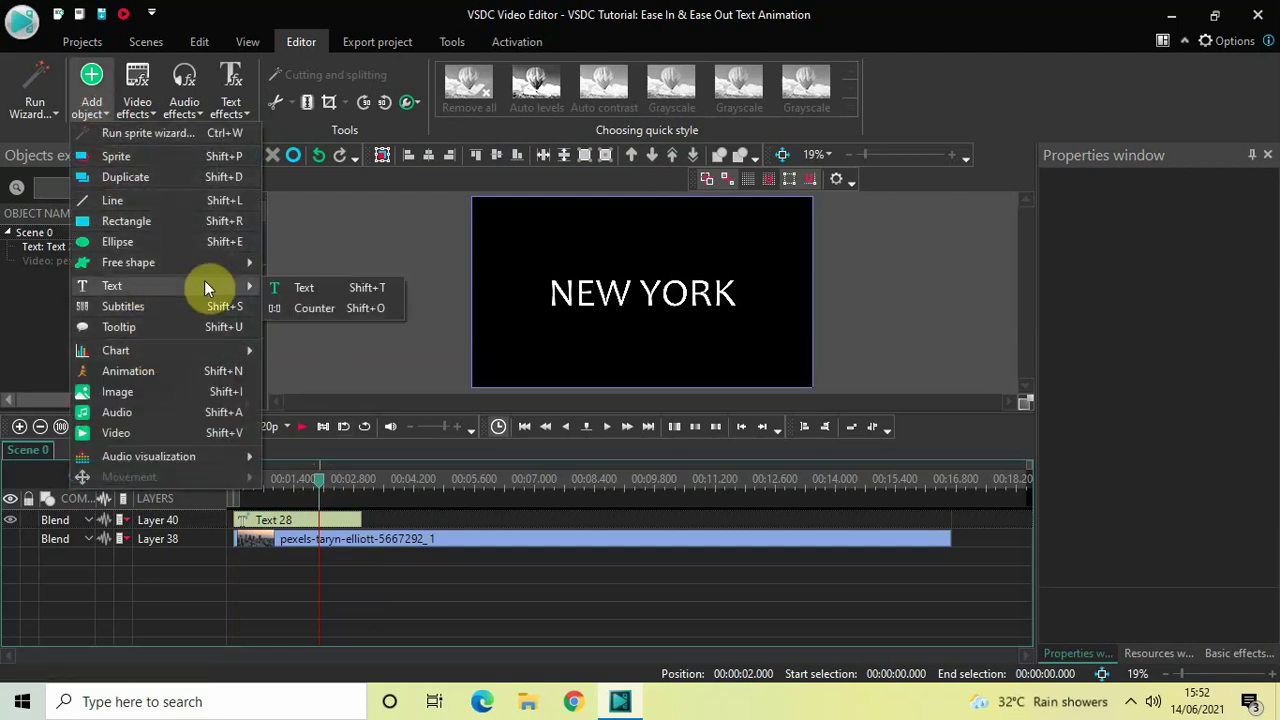
pyautogui.click(302, 287)
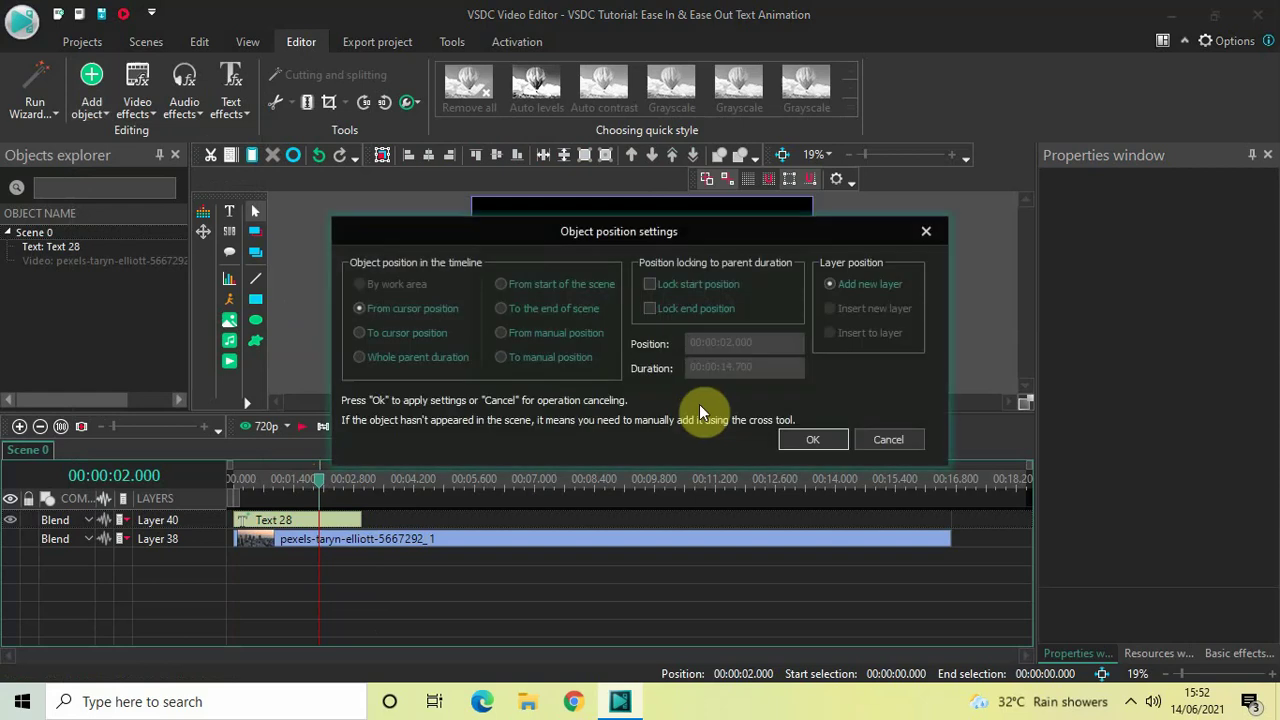
pyautogui.click(810, 440)
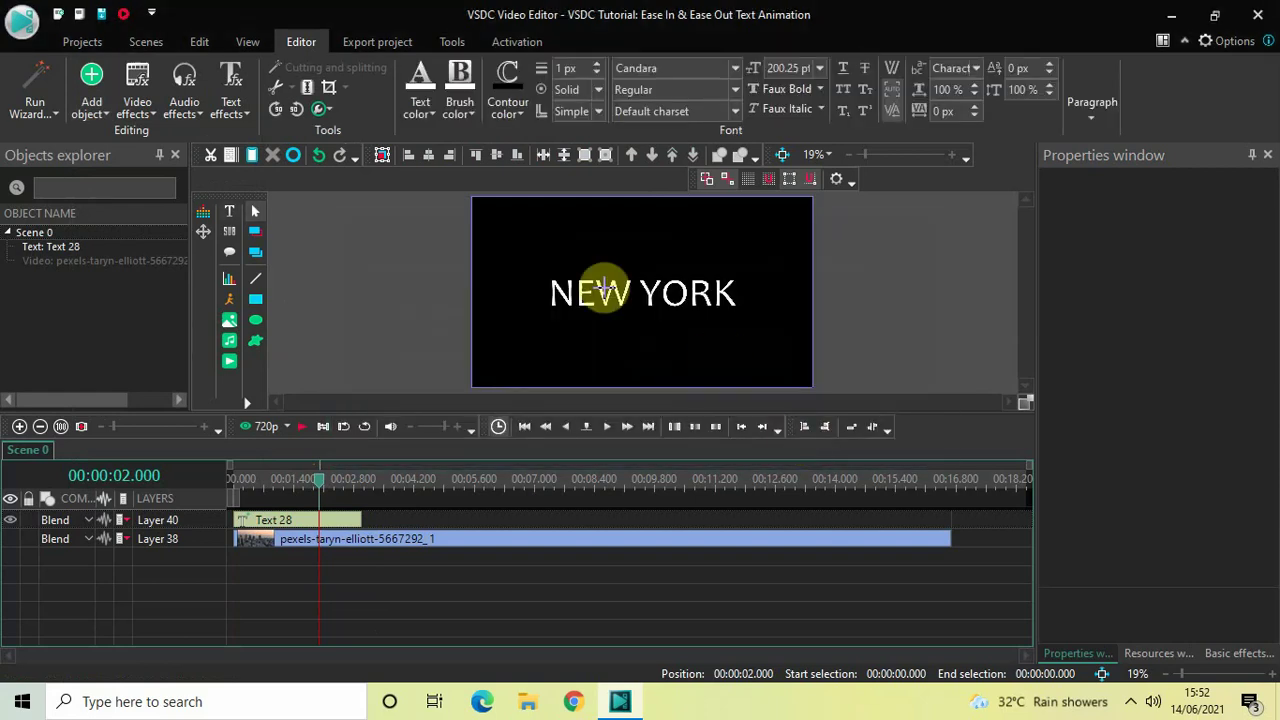
pyautogui.moveTo(509, 230); pyautogui.dragTo(766, 355)
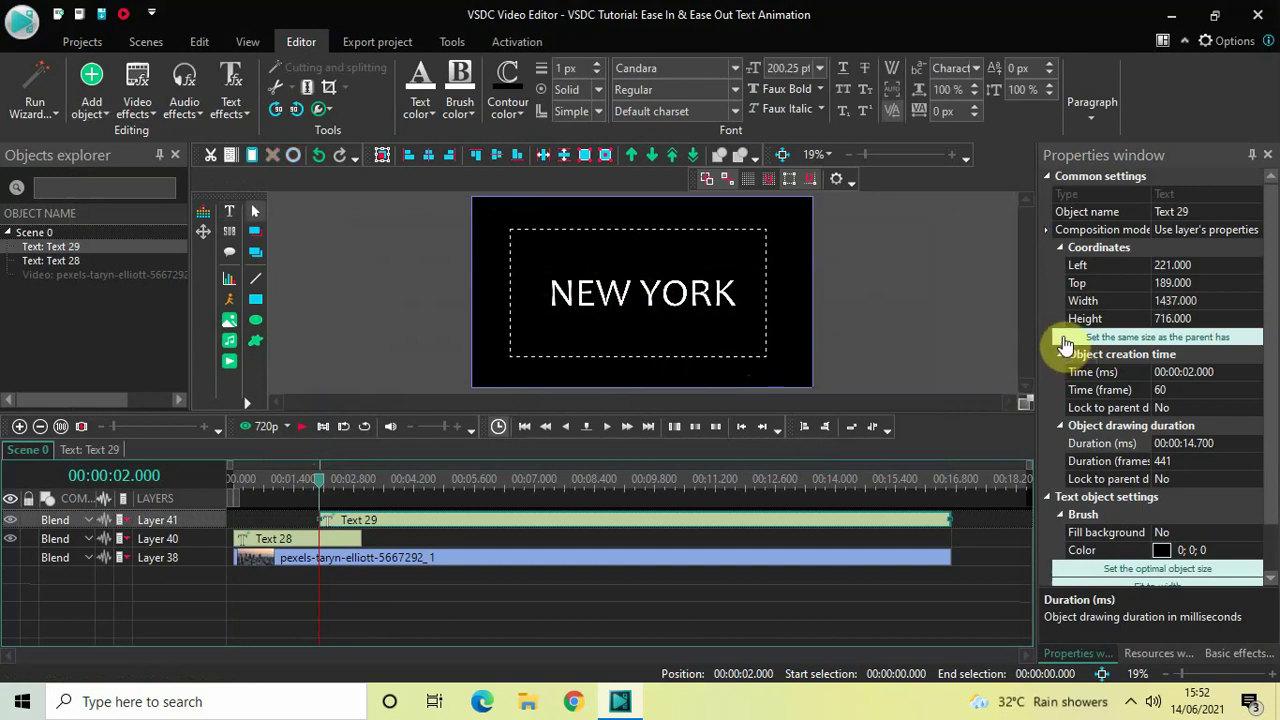
pyautogui.click(1066, 343)
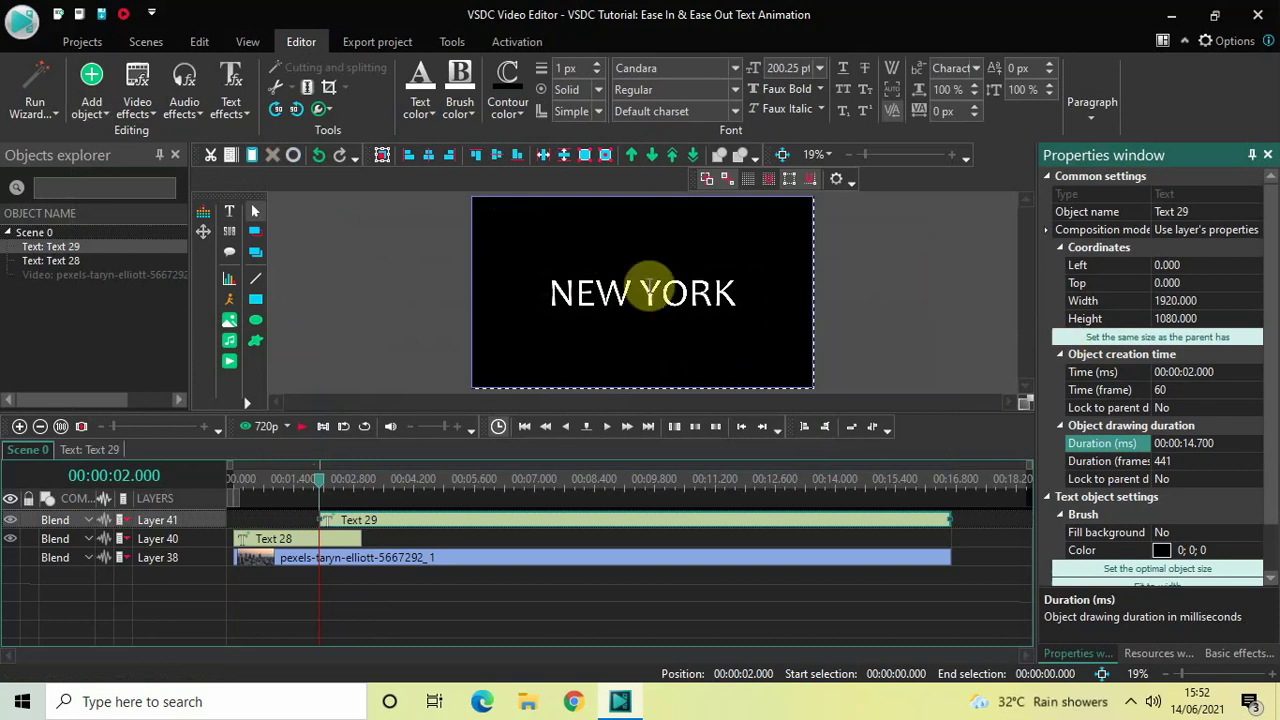
# - Enter LONDON as the text of Text 29
pyautogui.click(595, 232)
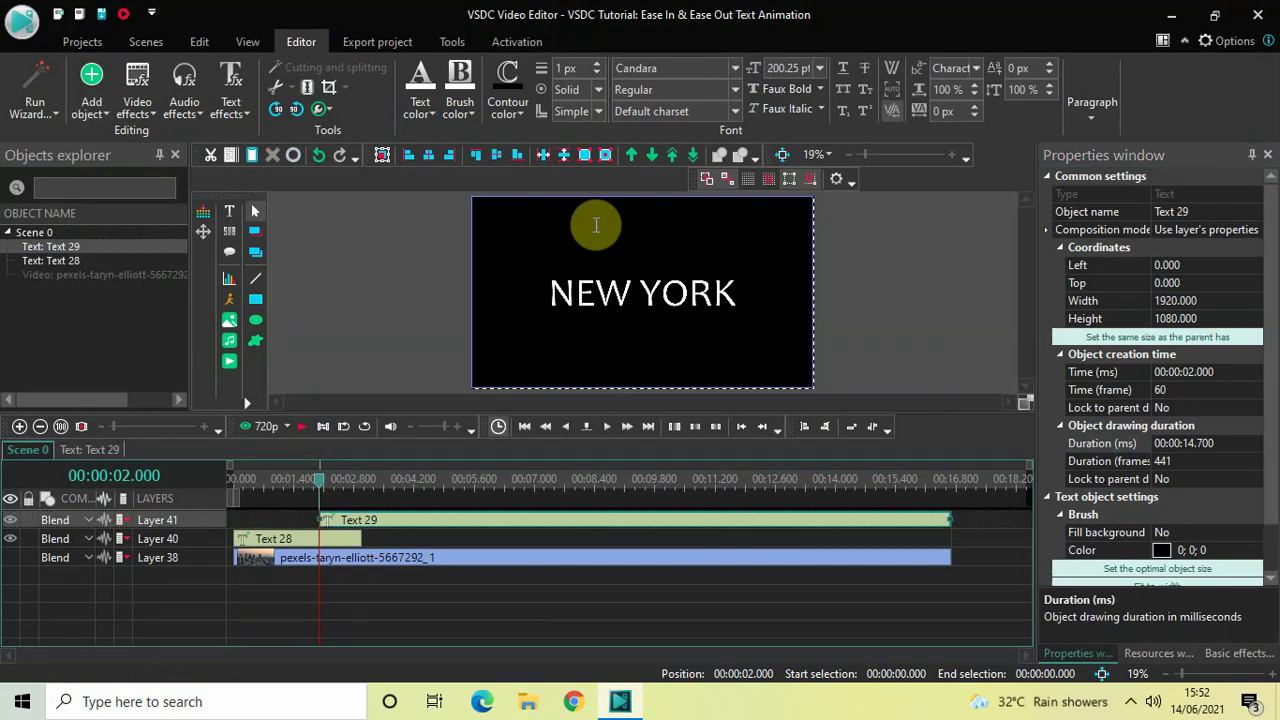
pyautogui.write('LONDON')
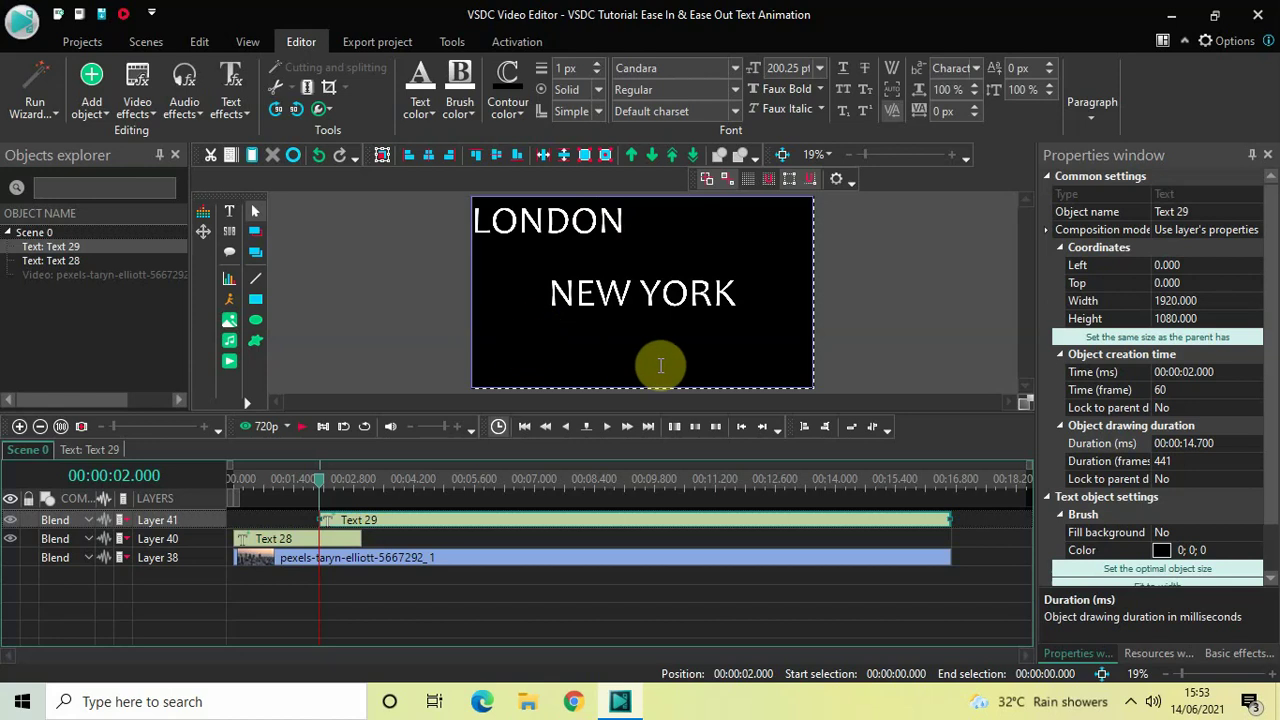
pyautogui.click(917, 340)
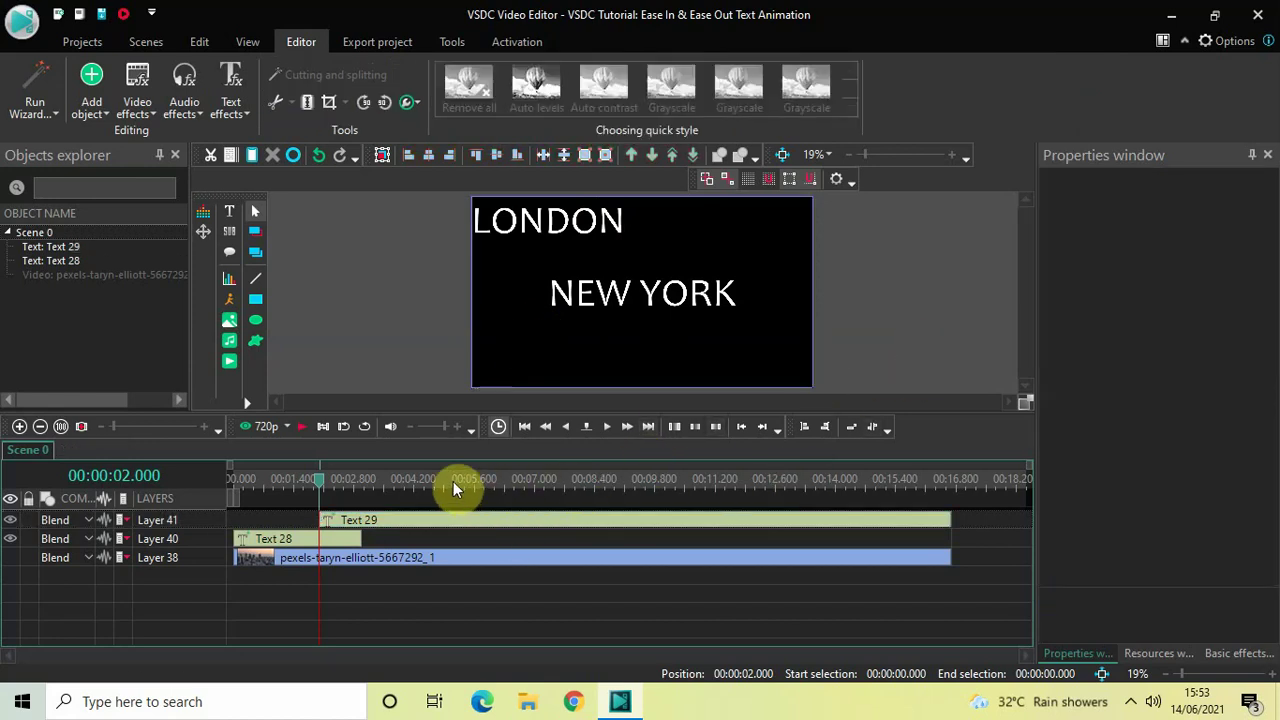
pyautogui.click(441, 482)
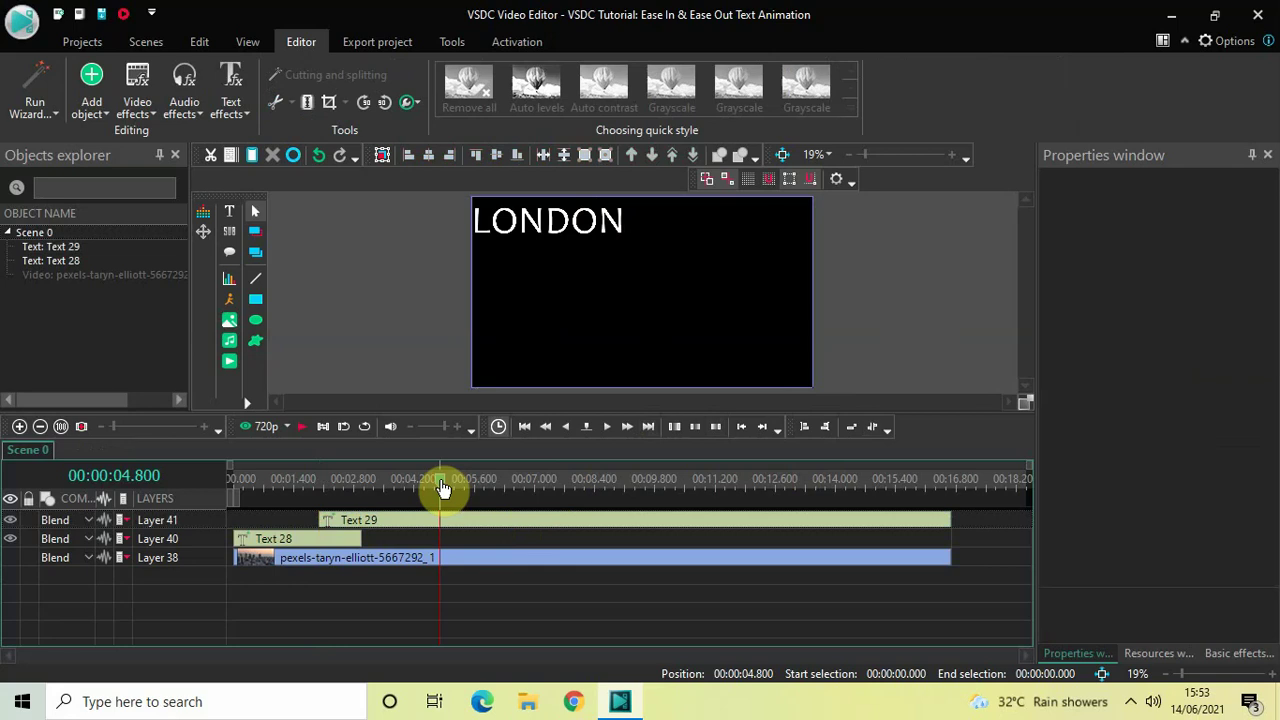
# - Centre LONDON horizontally and vertically in the frame
pyautogui.click(616, 528)
pyautogui.click(660, 256)
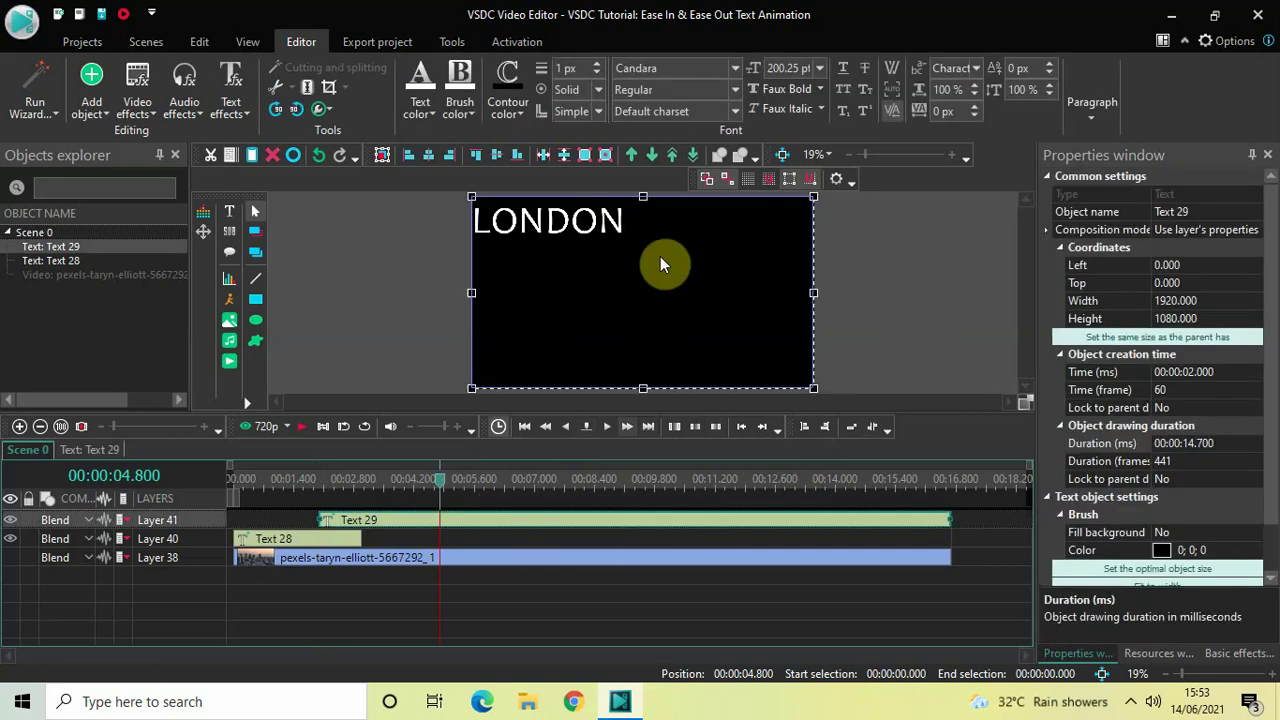
pyautogui.doubleClick(664, 220)
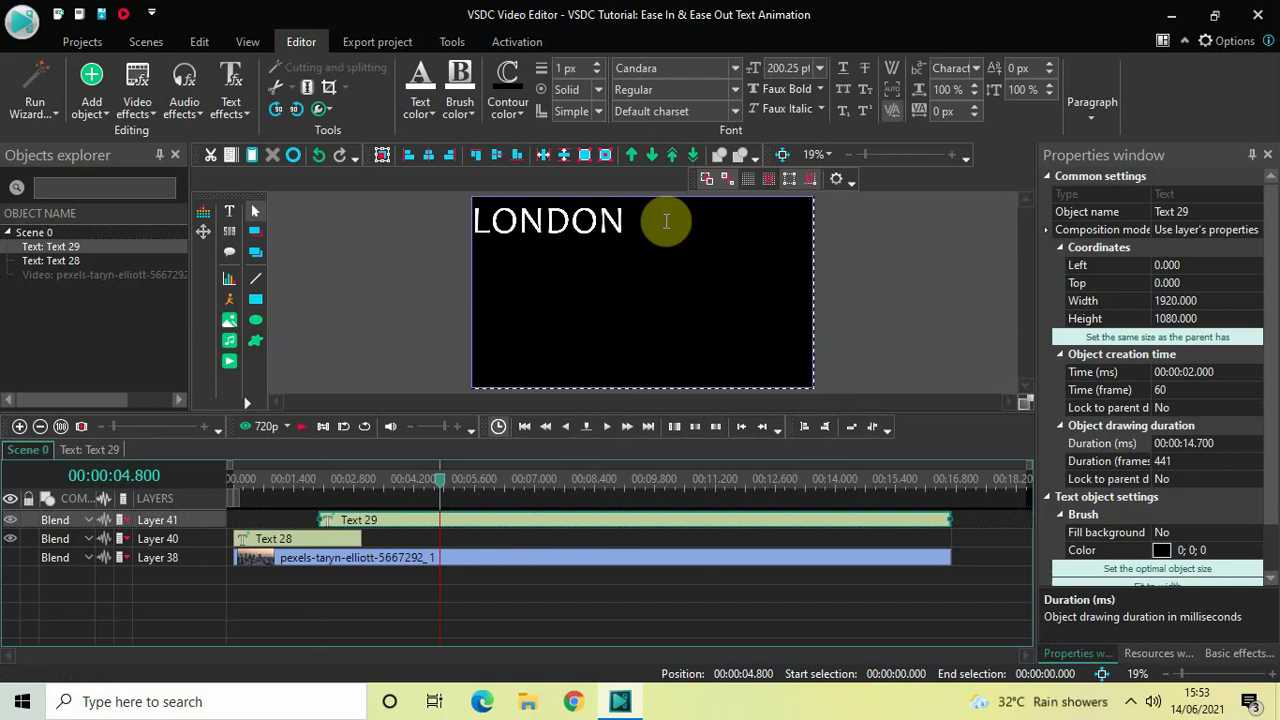
pyautogui.hotkey('ctrl', 'a')
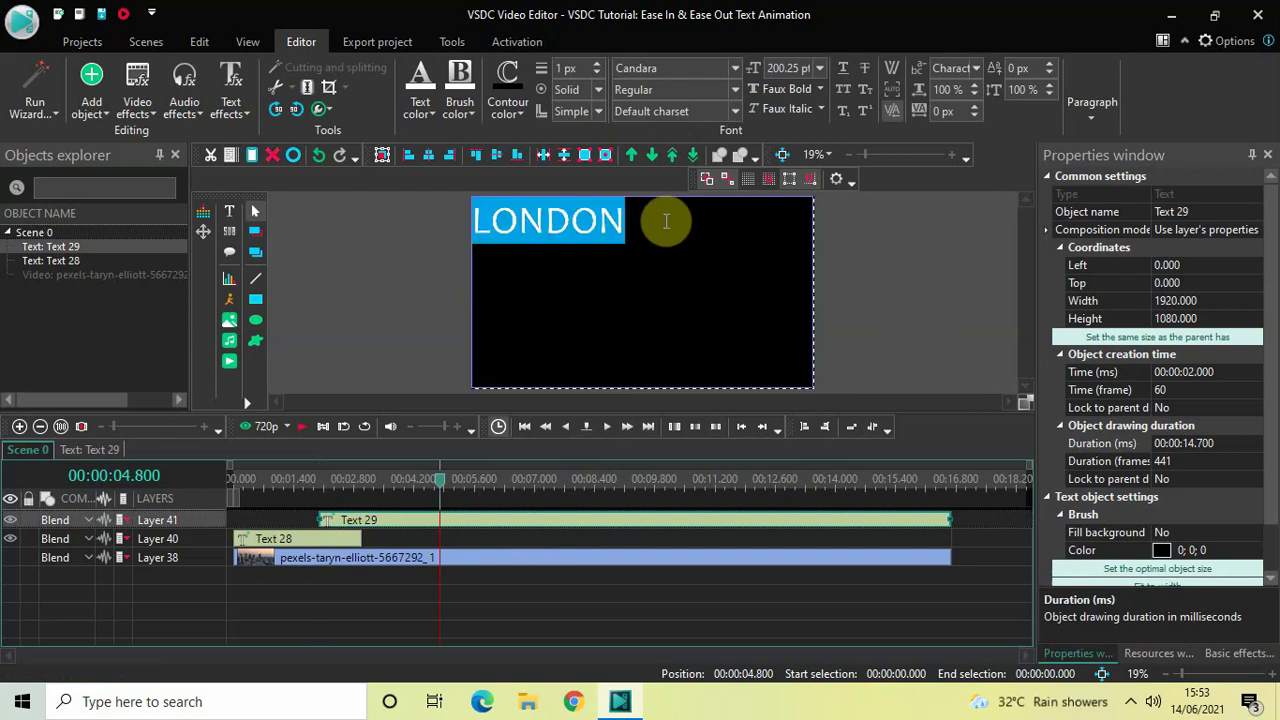
pyautogui.click(1094, 109)
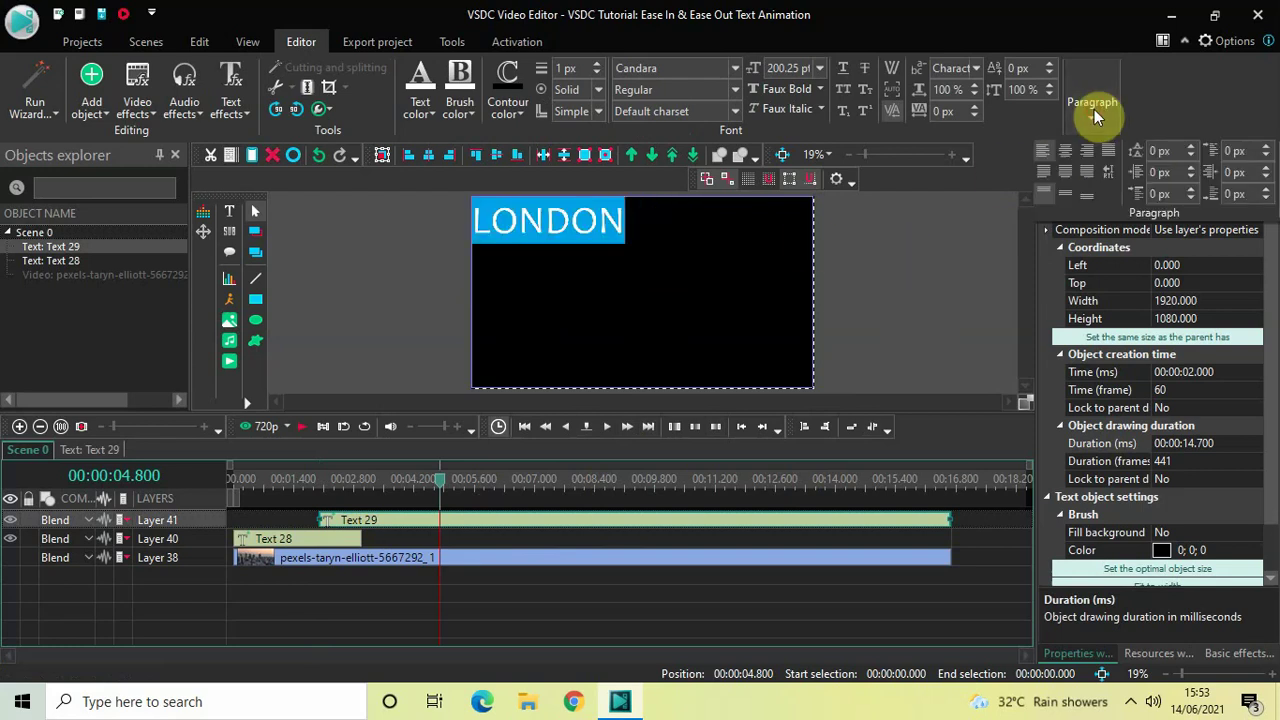
pyautogui.click(1066, 154)
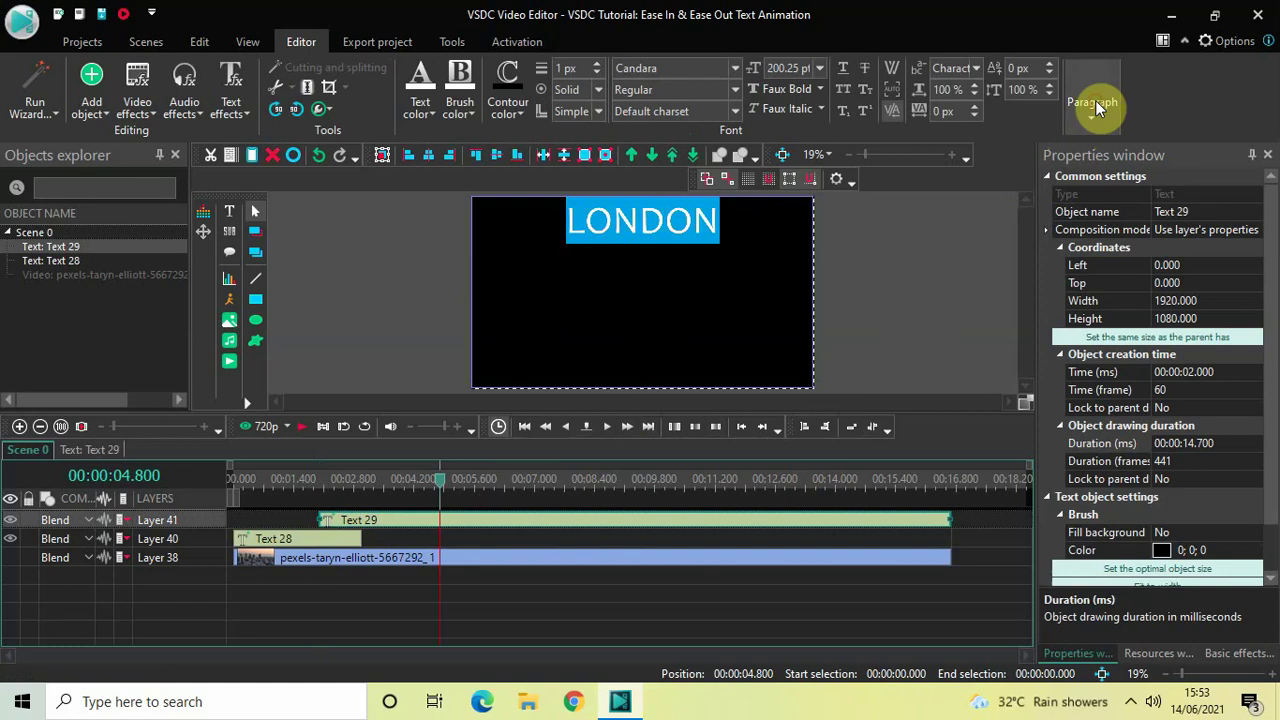
pyautogui.click(1094, 106)
pyautogui.click(1066, 197)
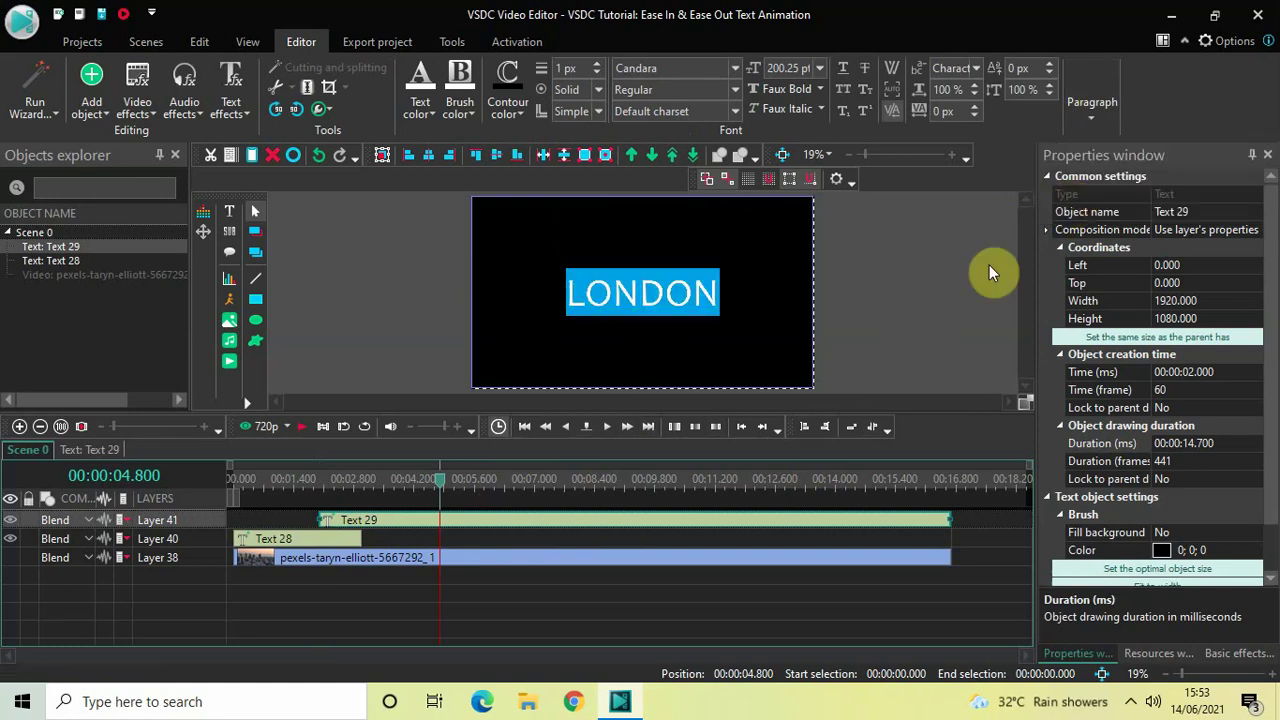
pyautogui.click(977, 281)
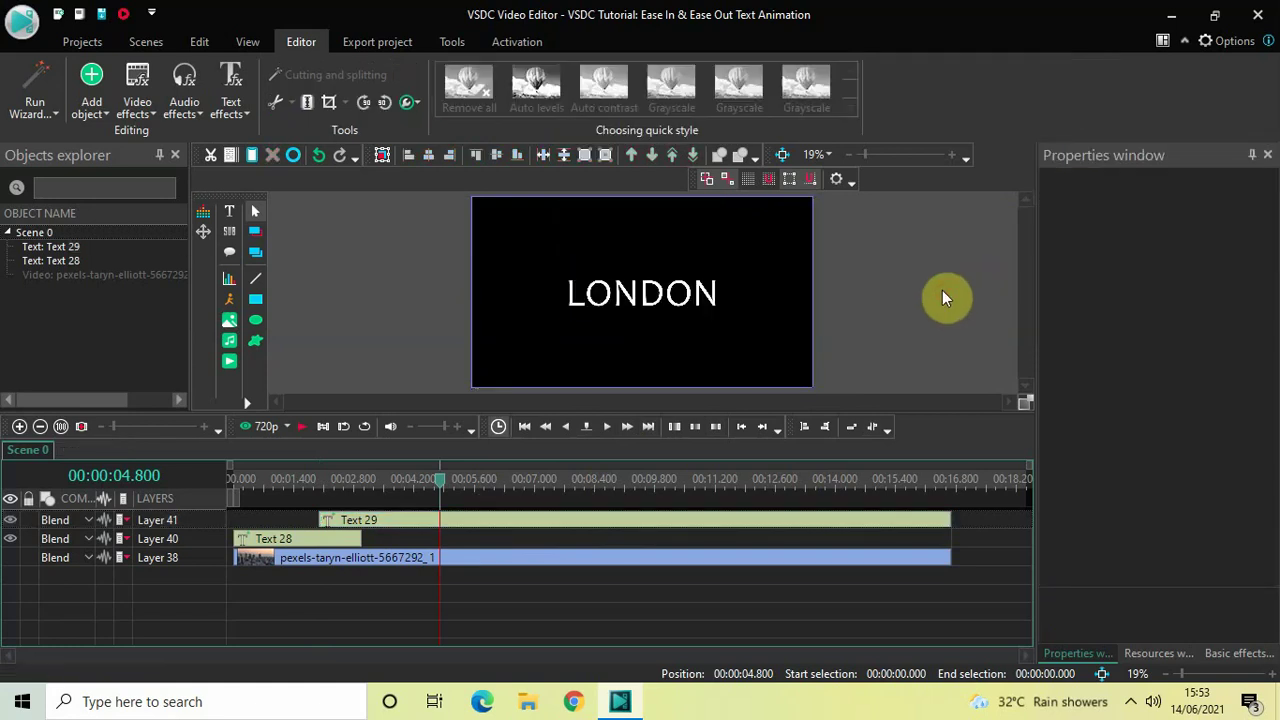
# - Set the Text 29 clip's duration to 3 seconds (00:00:03.000)
pyautogui.click(733, 522)
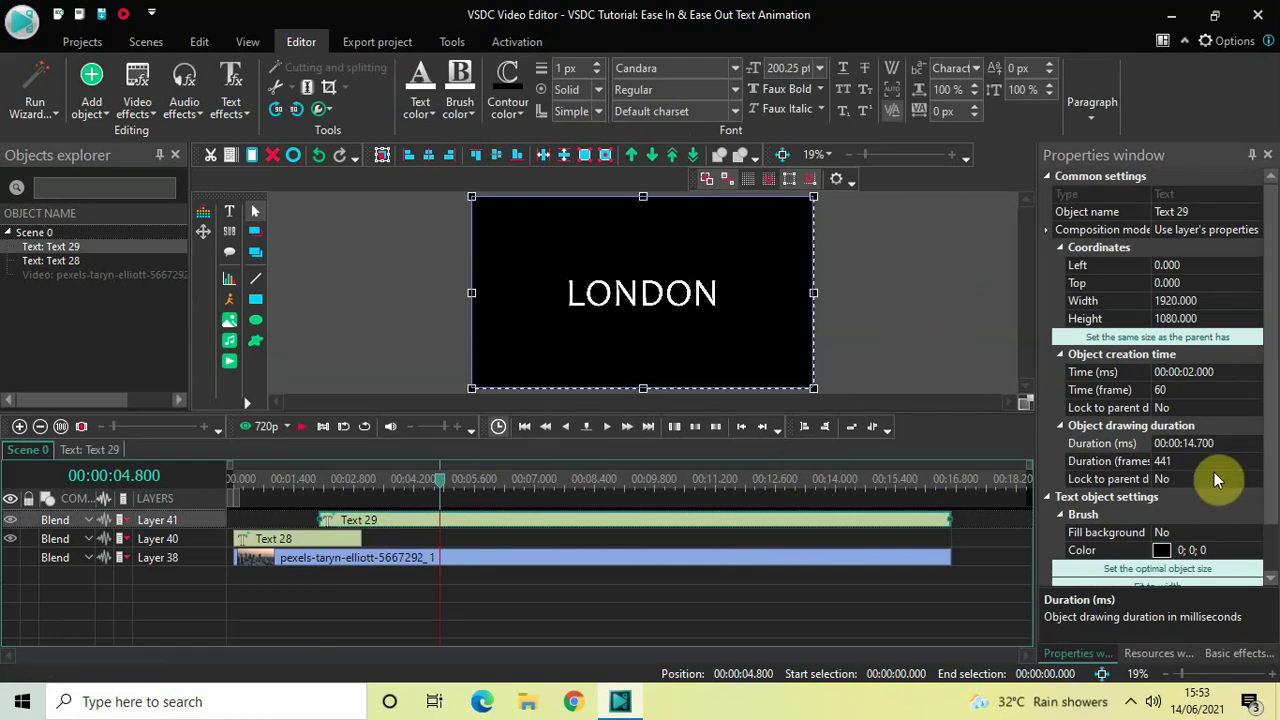
pyautogui.click(1222, 442)
pyautogui.press('BackSpace')
pyautogui.press('BackSpace')
pyautogui.press('BackSpace')
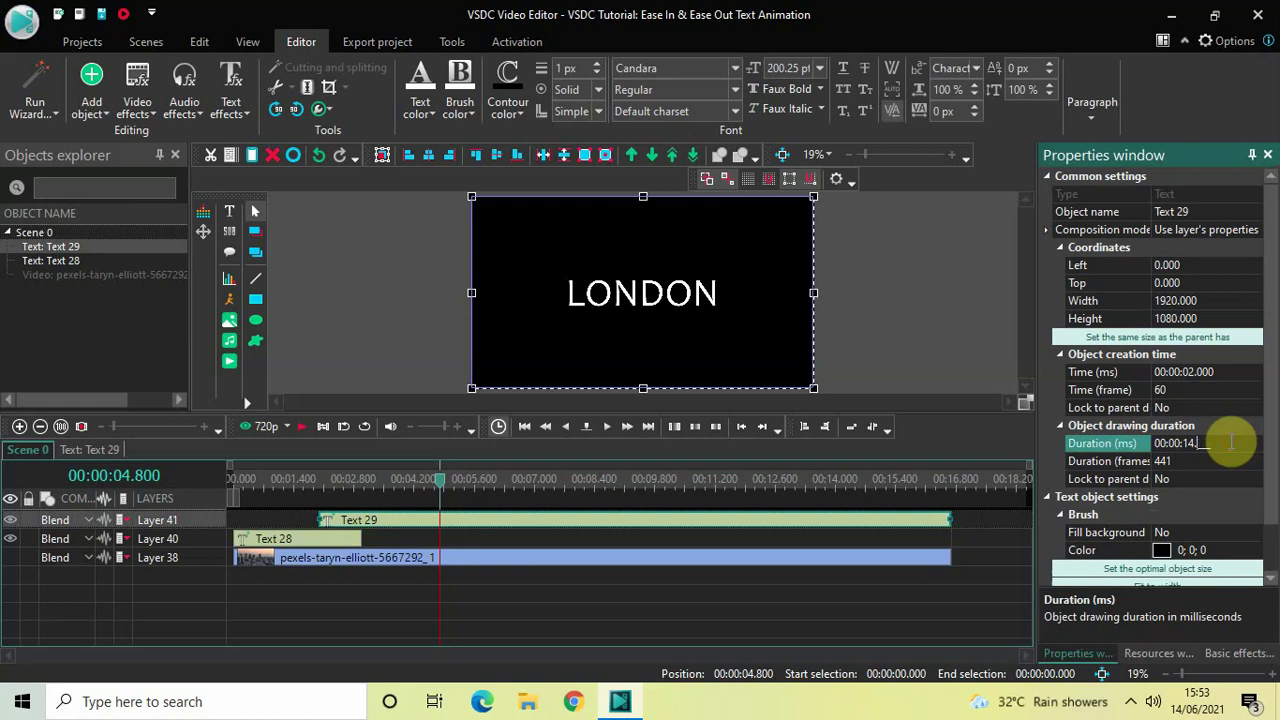
pyautogui.press('BackSpace')
pyautogui.press('BackSpace')
pyautogui.press('BackSpace')
pyautogui.write('03.000')
pyautogui.press('Return')
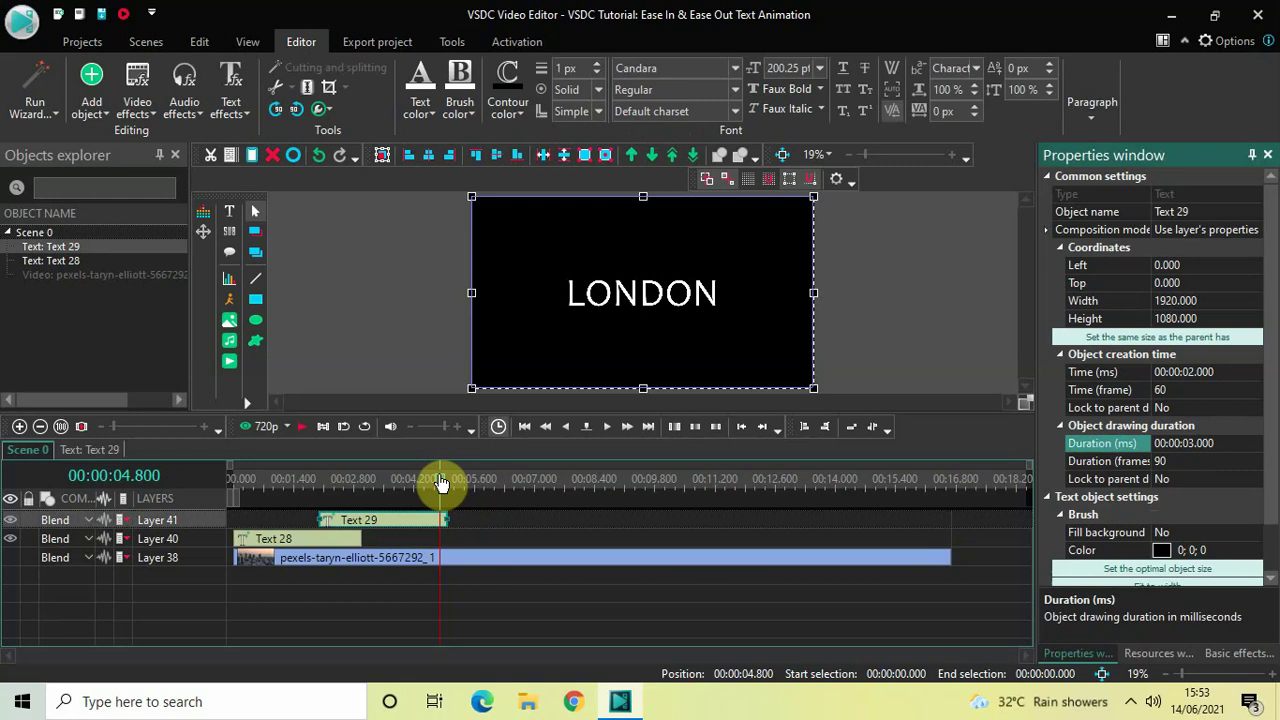
pyautogui.moveTo(440, 483); pyautogui.dragTo(408, 485)
# - Add Text 30 at 4 seconds as a text box drawn over the frame centre
pyautogui.click(494, 616)
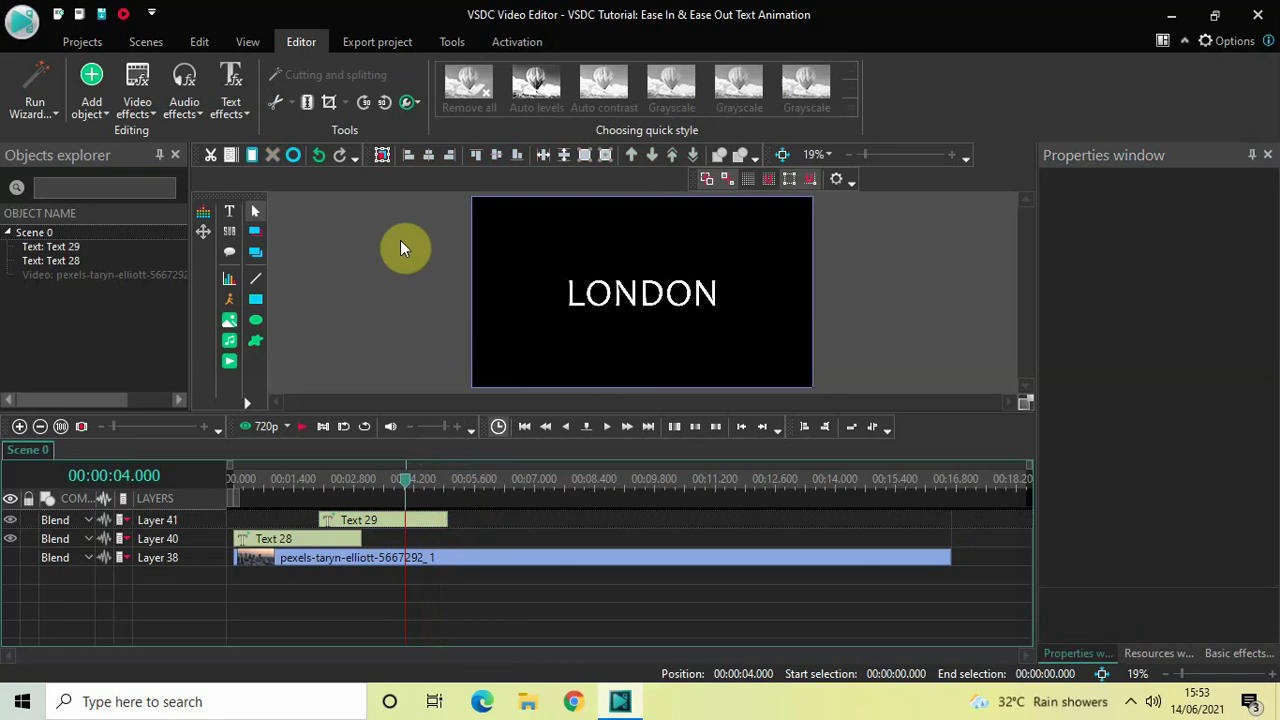
pyautogui.click(93, 106)
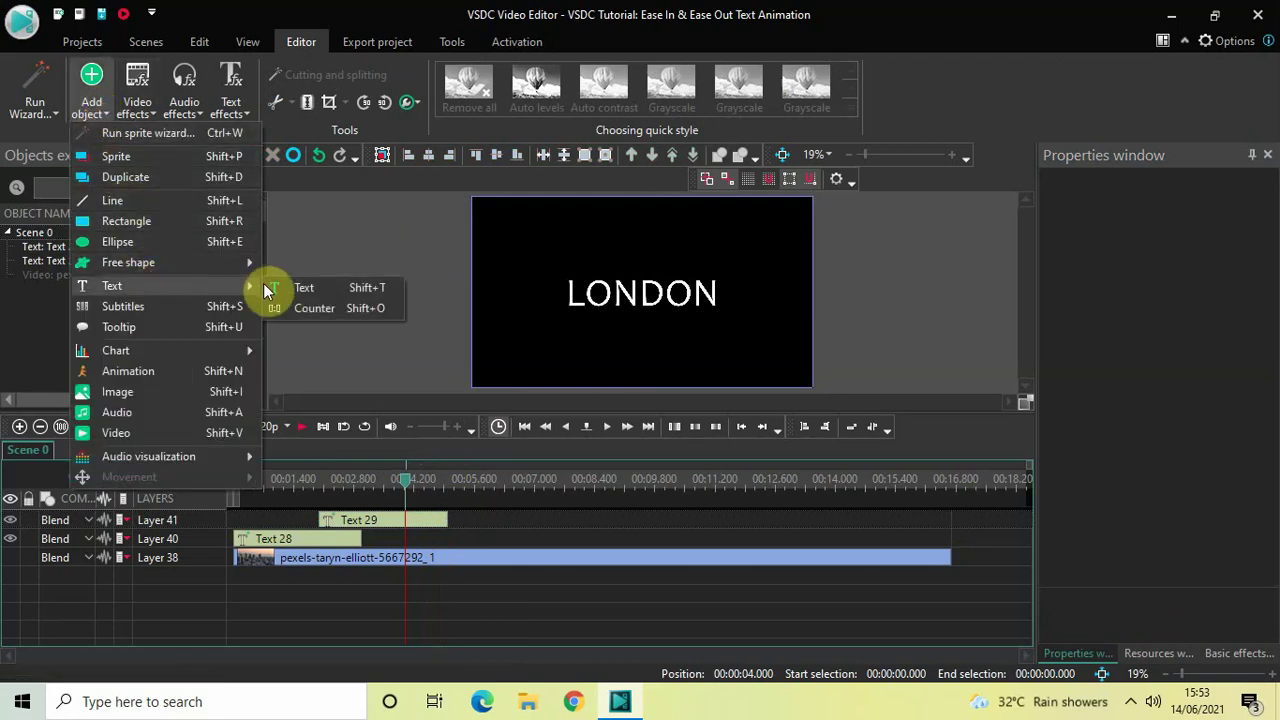
pyautogui.click(400, 307)
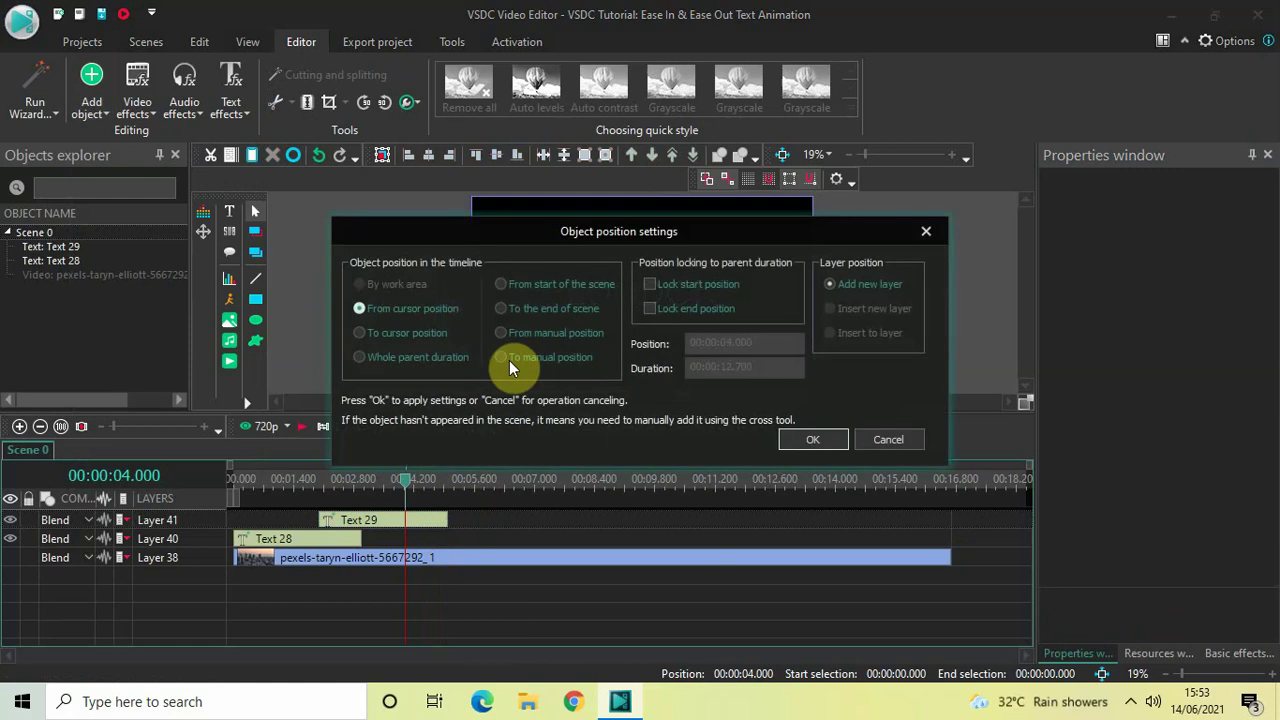
pyautogui.click(820, 438)
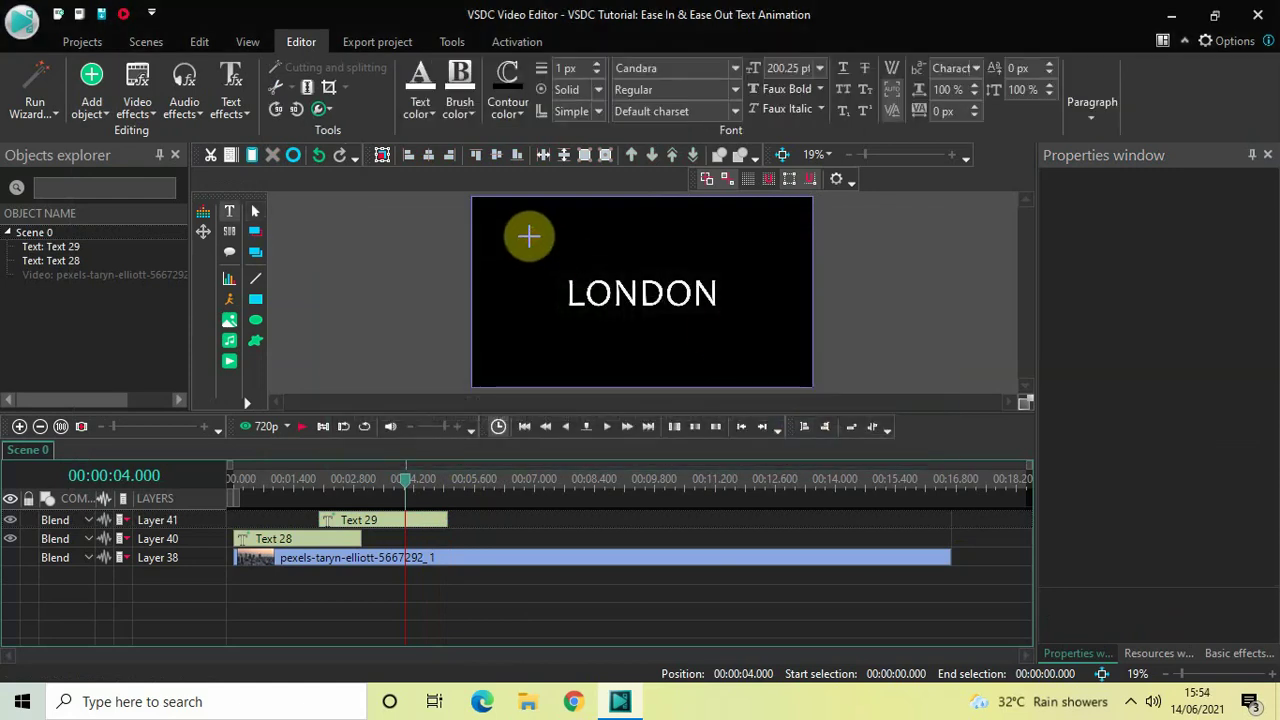
pyautogui.moveTo(529, 236); pyautogui.dragTo(771, 354)
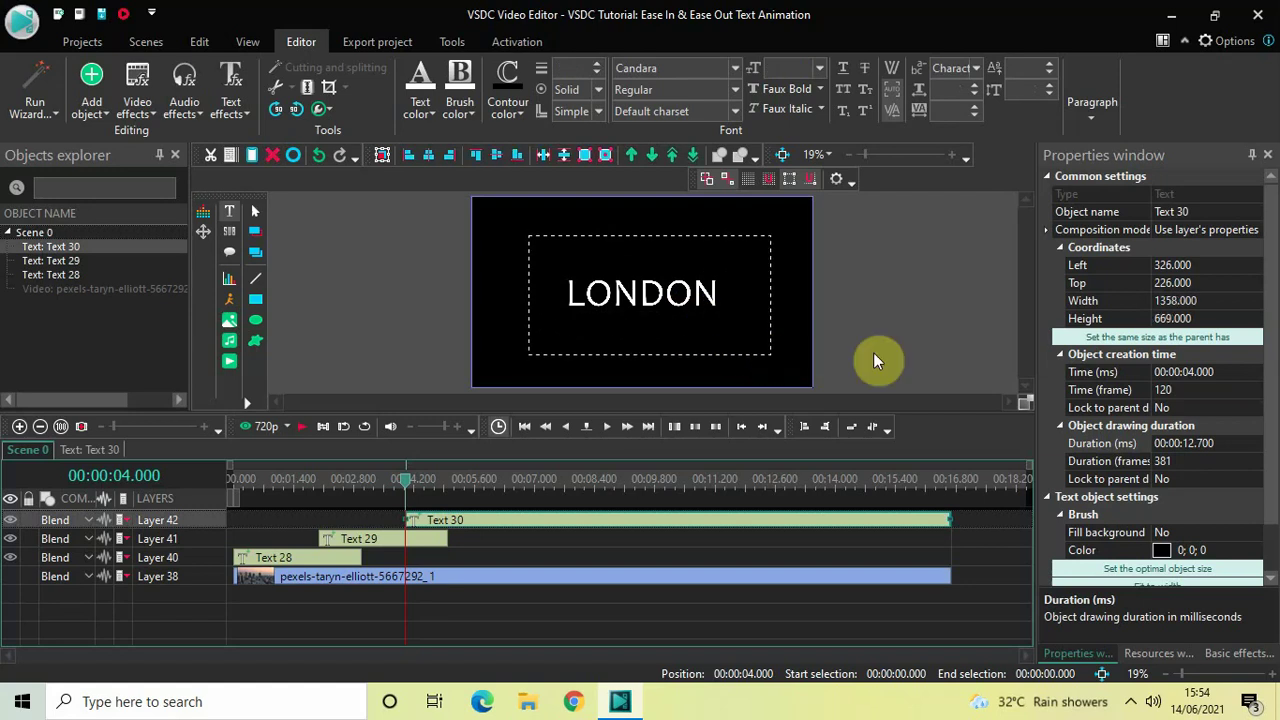
# - Stretch Text 30 to the full frame and enter PARIS, centred horizontally and vertically
pyautogui.click(1062, 341)
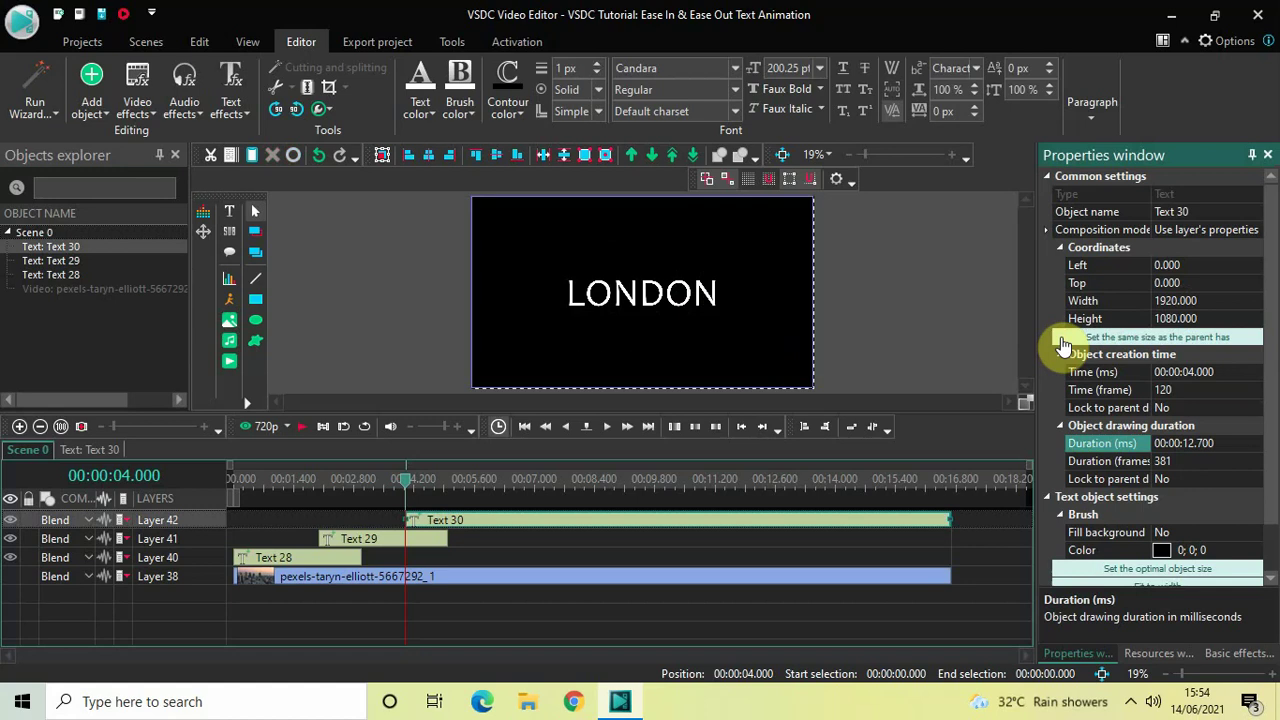
pyautogui.click(516, 479)
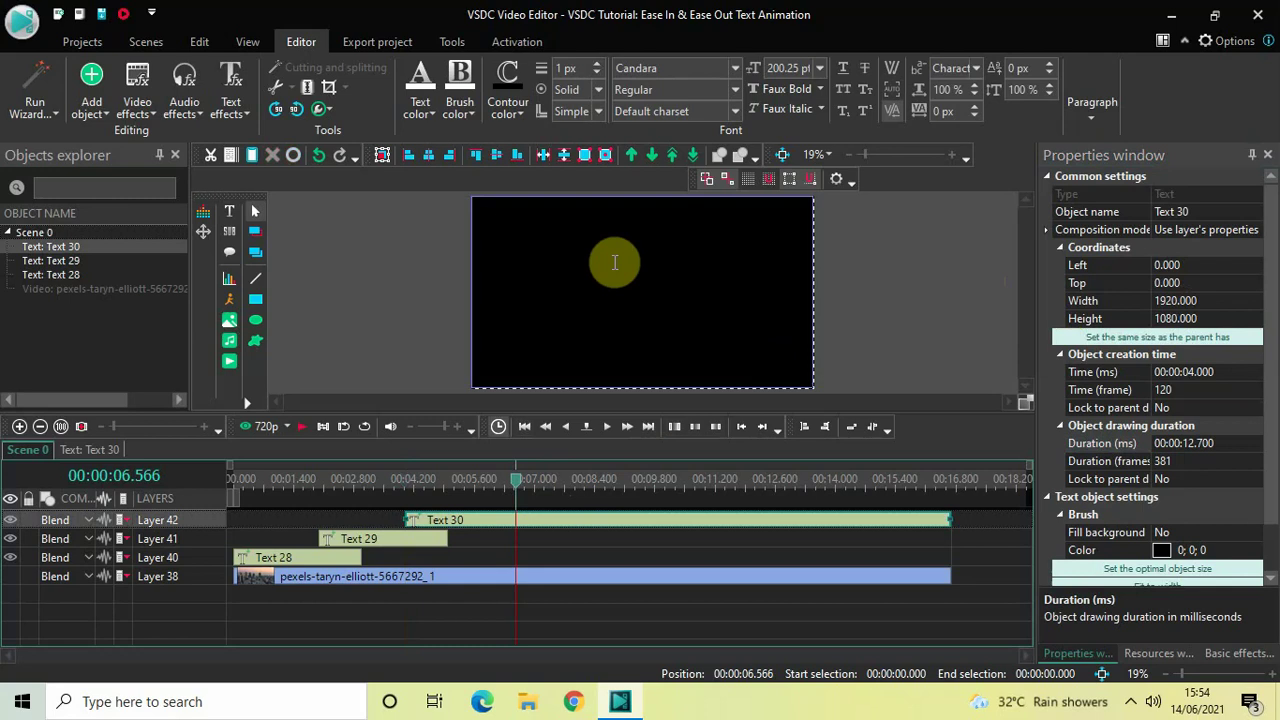
pyautogui.write('PARIS')
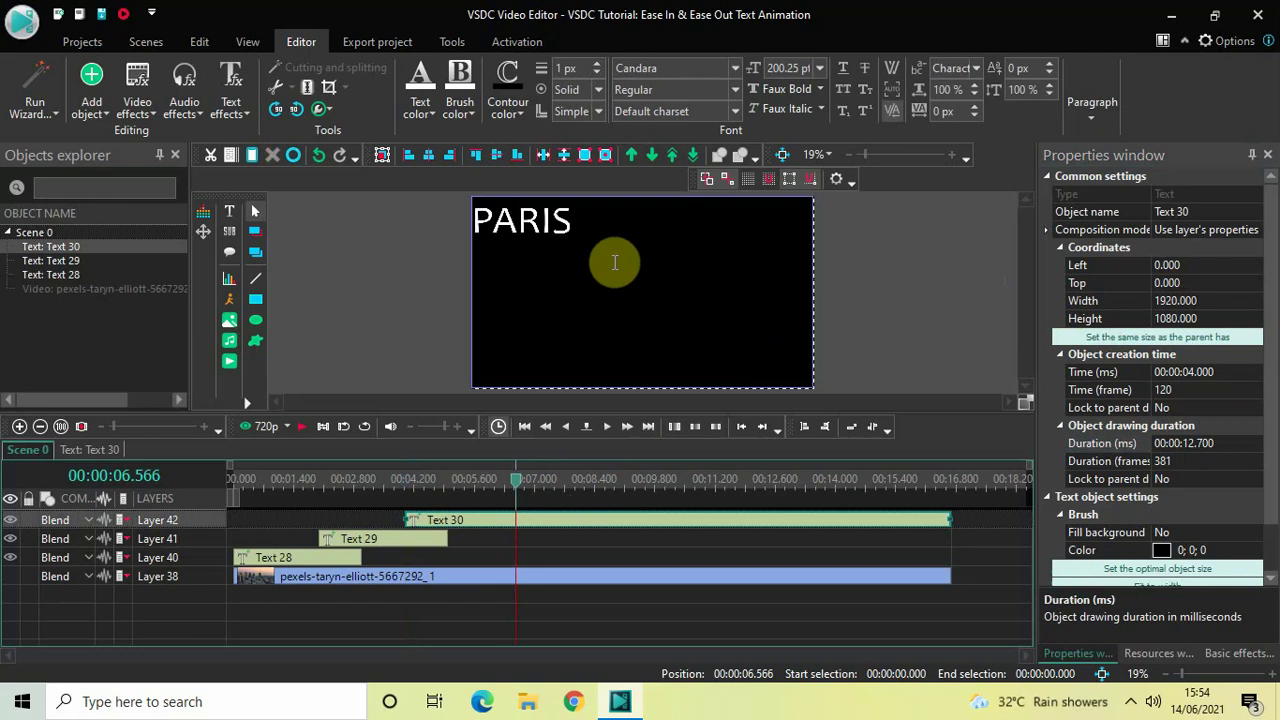
pyautogui.hotkey('ctrl', 'a')
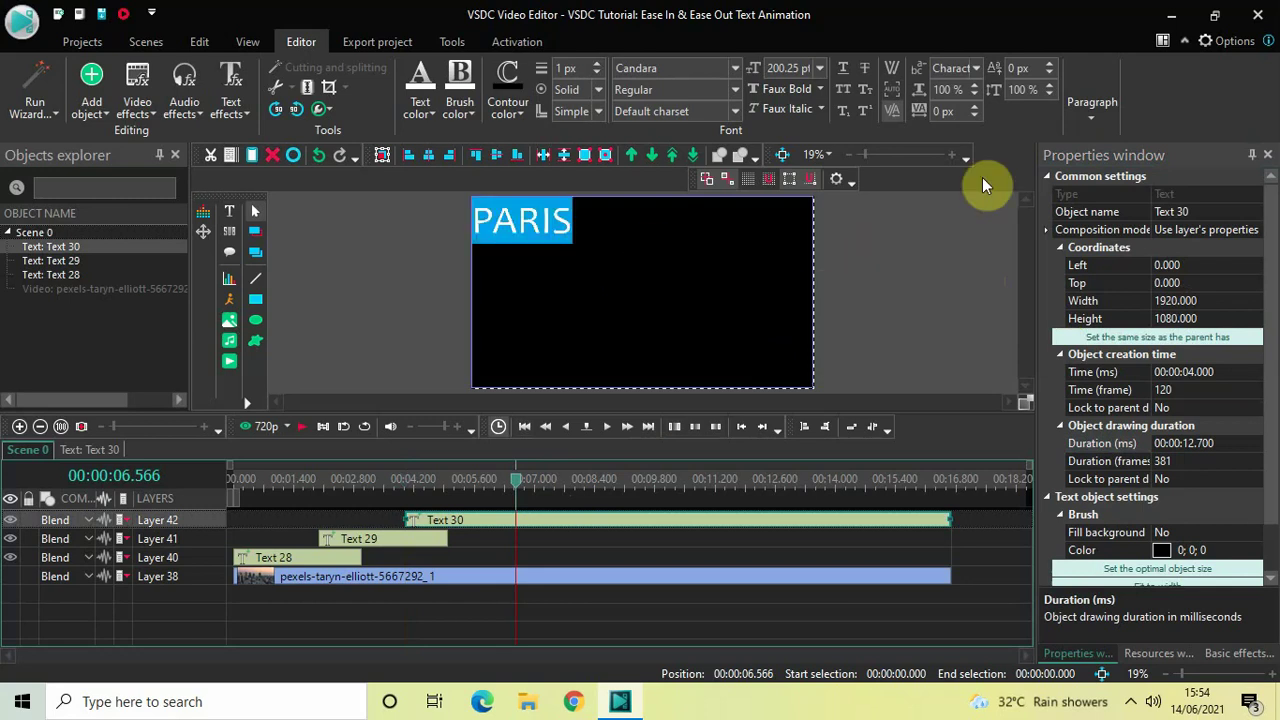
pyautogui.click(1087, 113)
pyautogui.click(1063, 155)
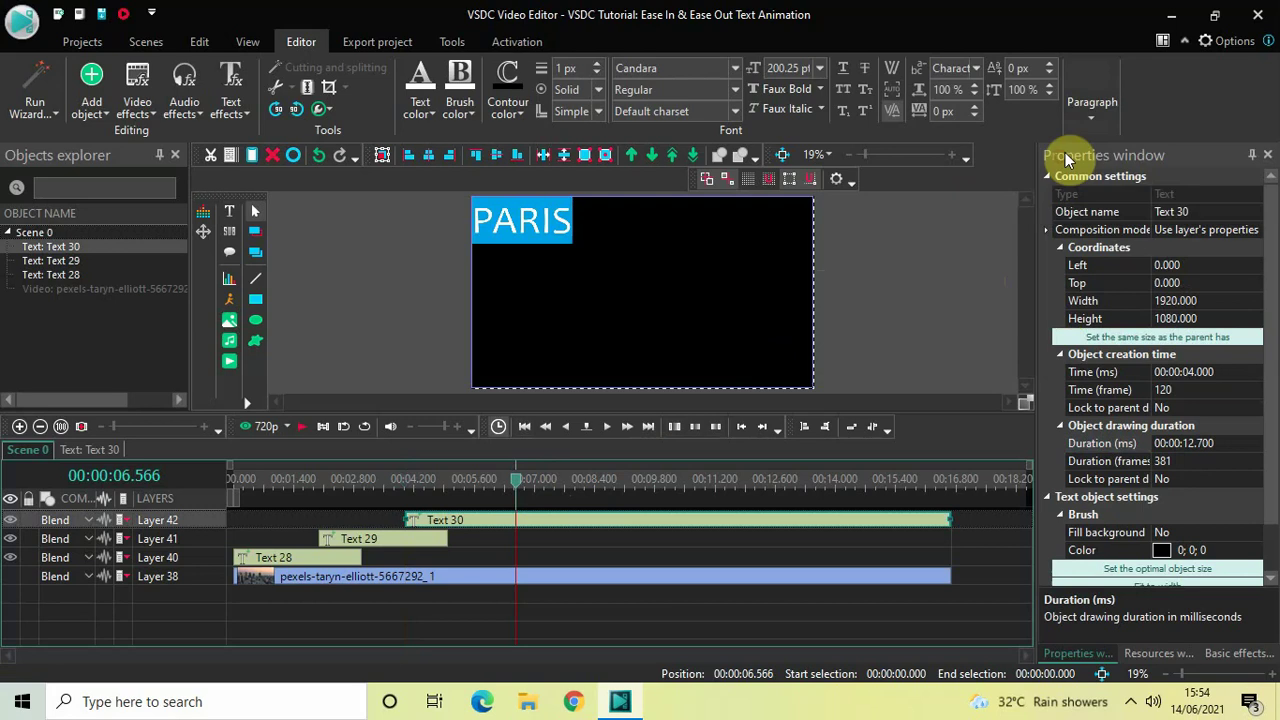
pyautogui.click(1094, 106)
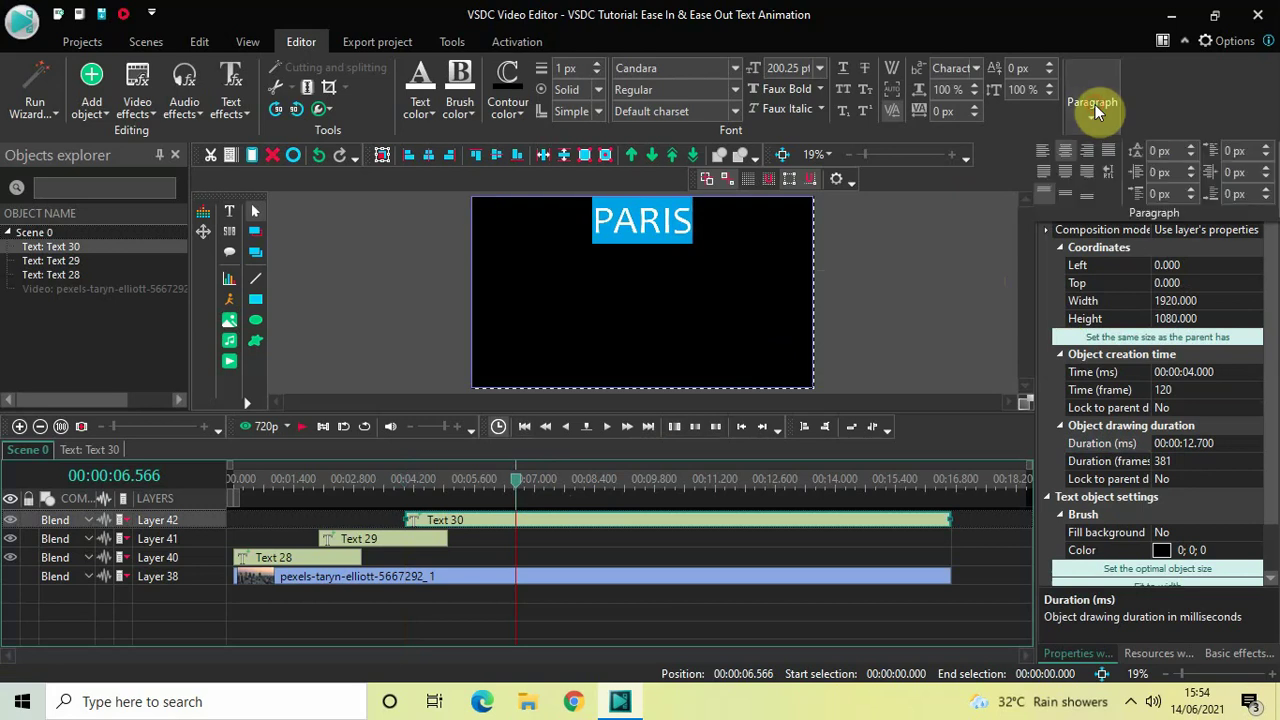
pyautogui.click(1066, 196)
pyautogui.click(901, 297)
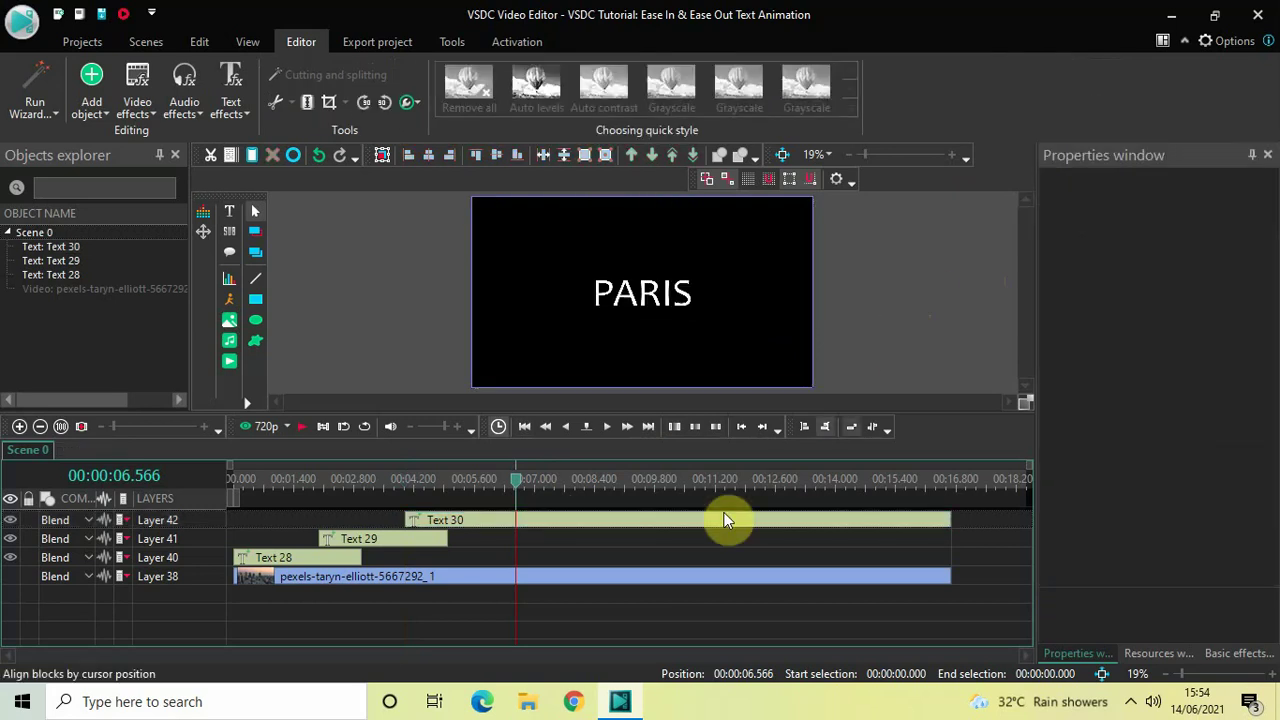
# - Set the PARIS clip's duration to 3 seconds (00:00:03.000)
pyautogui.click(706, 526)
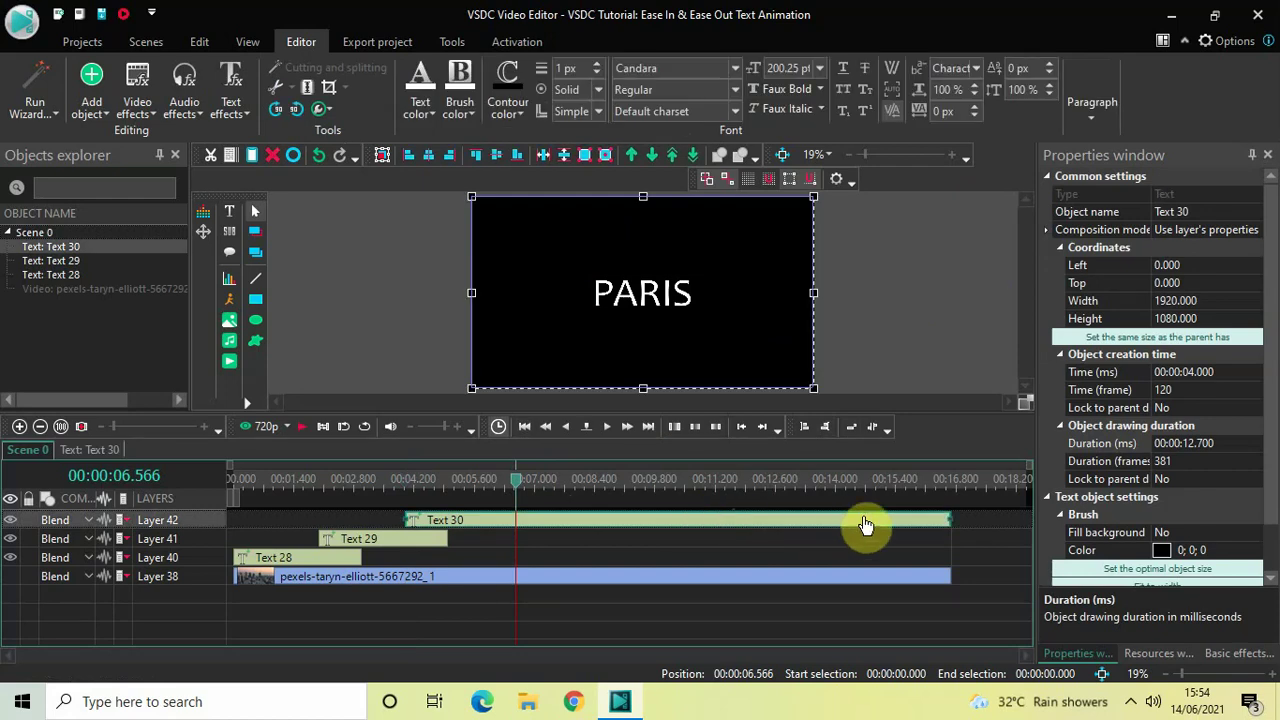
pyautogui.click(1238, 442)
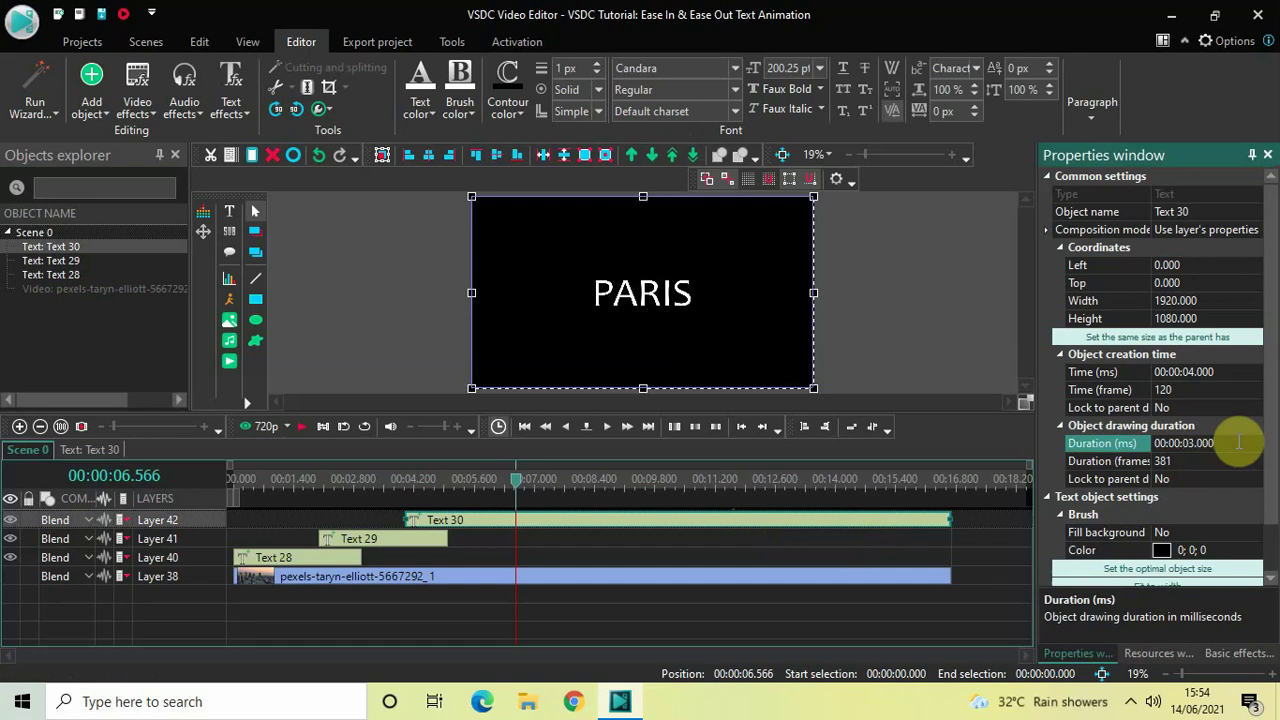
pyautogui.press('Return')
pyautogui.click(525, 483)
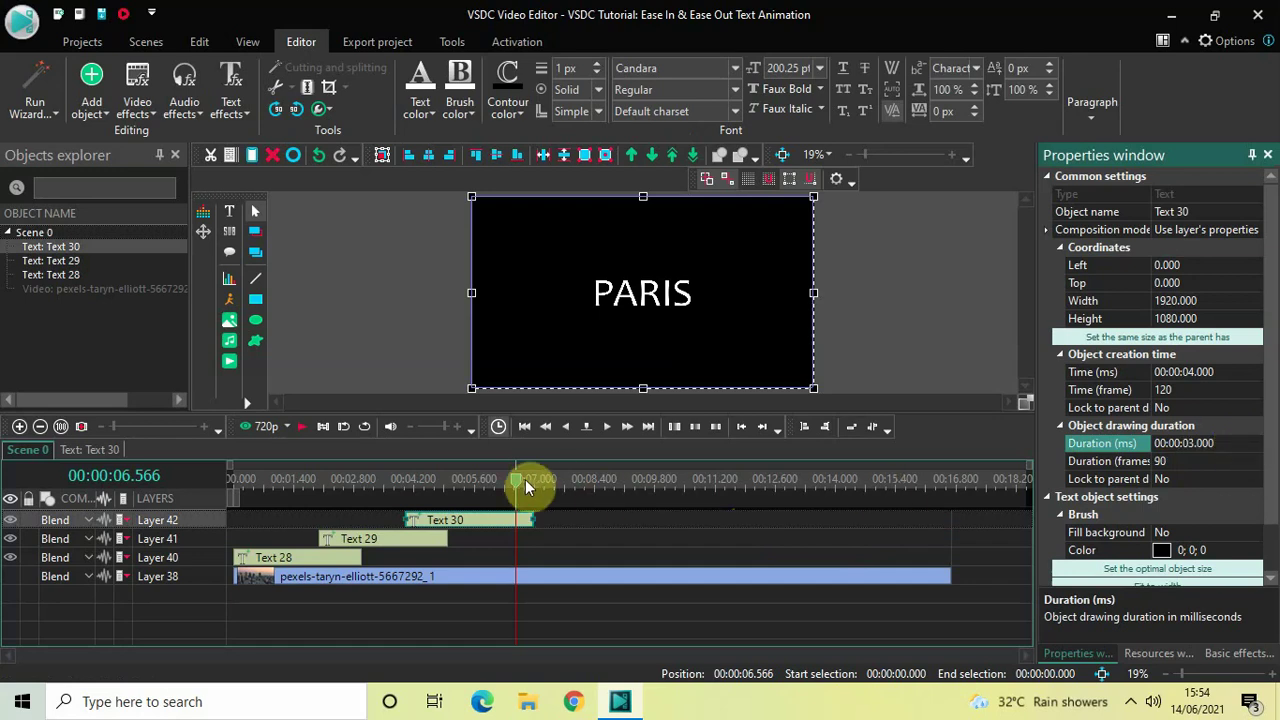
pyautogui.moveTo(520, 487); pyautogui.dragTo(492, 487)
# - Add Text 31 at 6 seconds filling the 1920×1080 frame, then go to 8.433 s
pyautogui.click(529, 616)
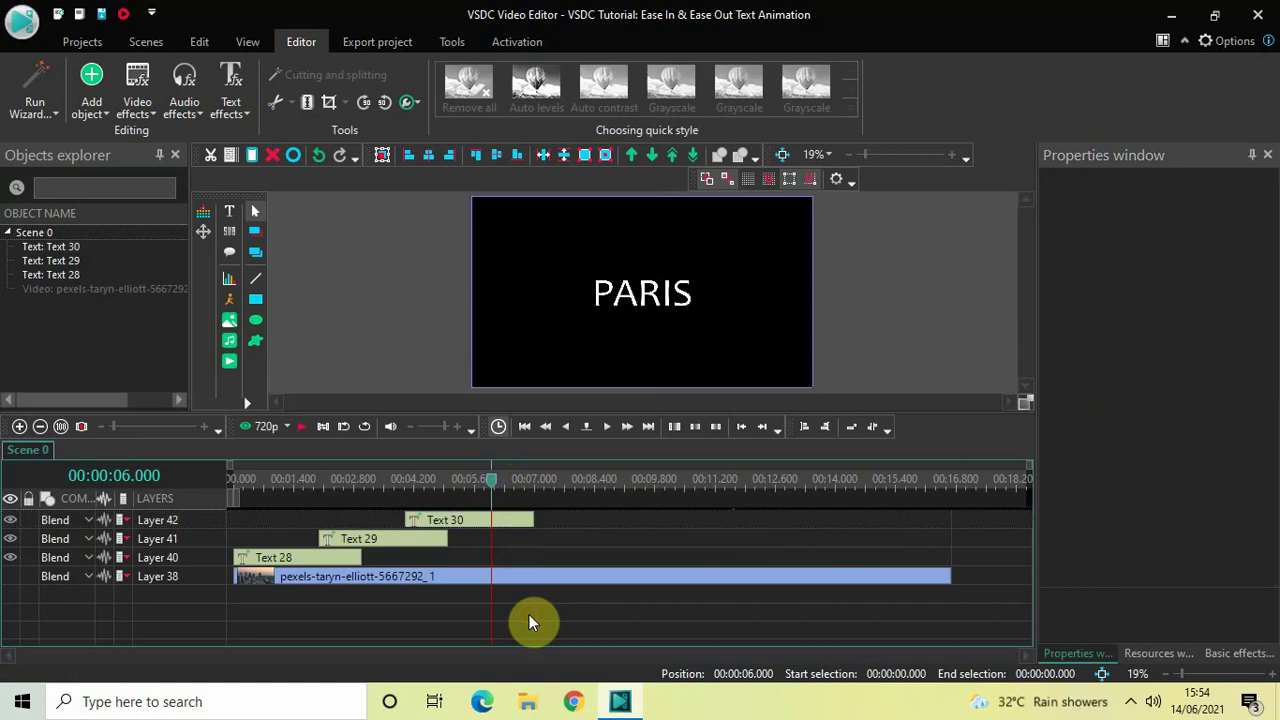
pyautogui.click(94, 99)
pyautogui.moveTo(142, 285)
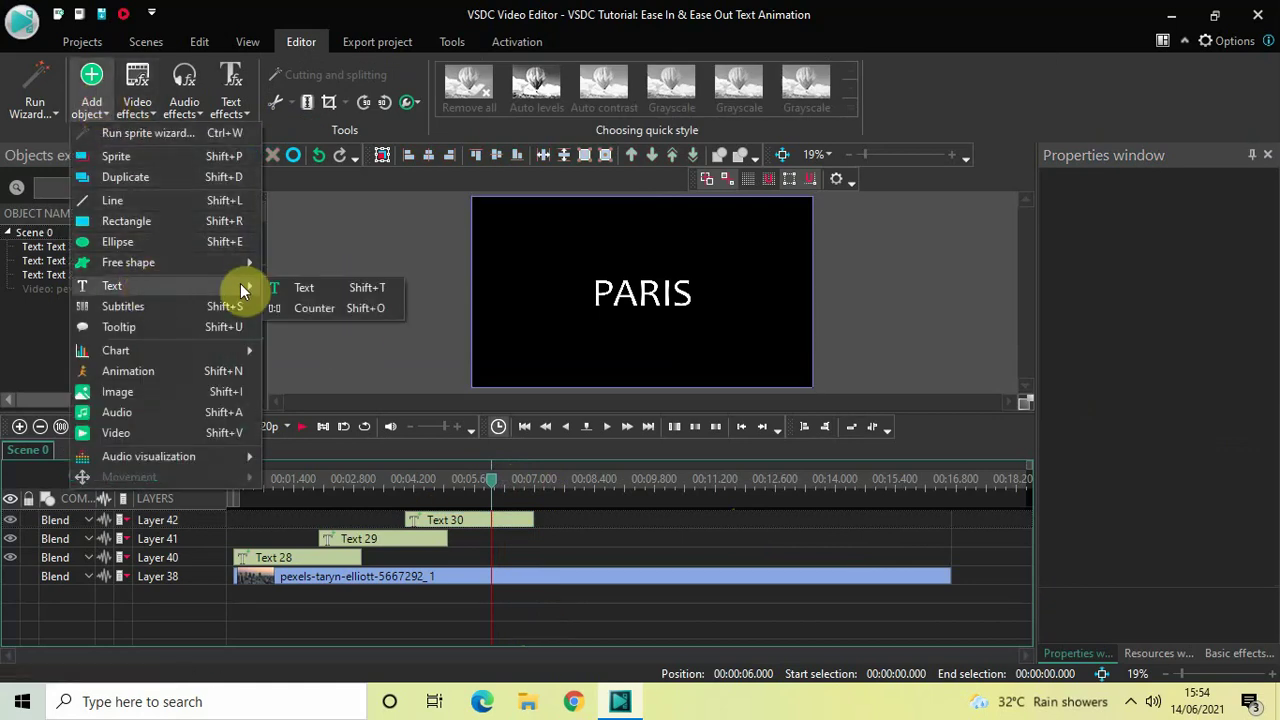
pyautogui.click(324, 283)
pyautogui.click(573, 341)
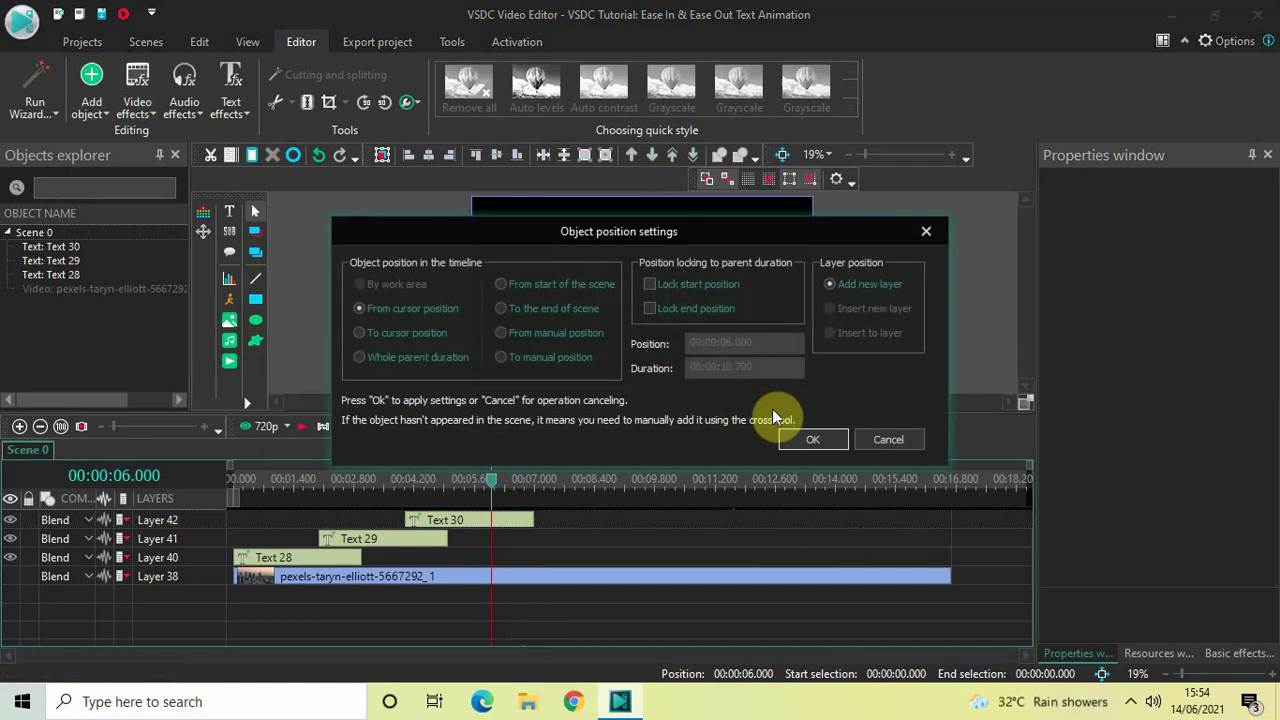
pyautogui.click(818, 440)
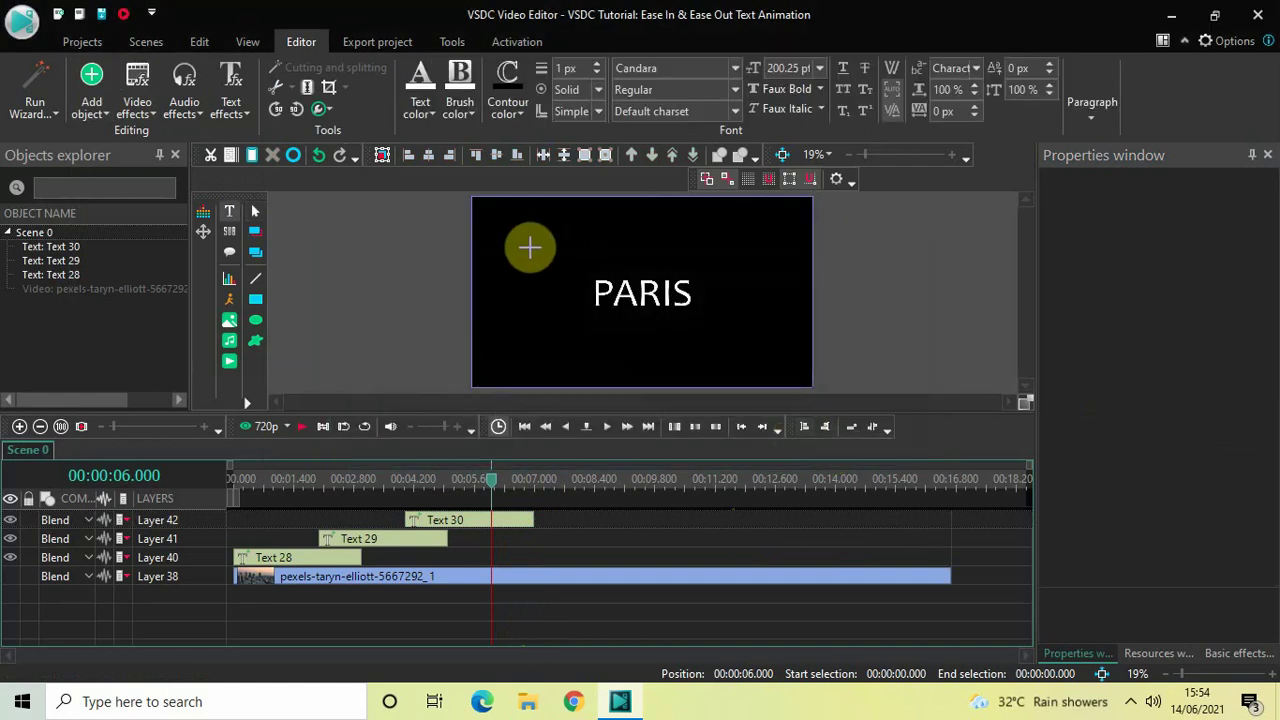
pyautogui.moveTo(527, 228); pyautogui.dragTo(773, 362)
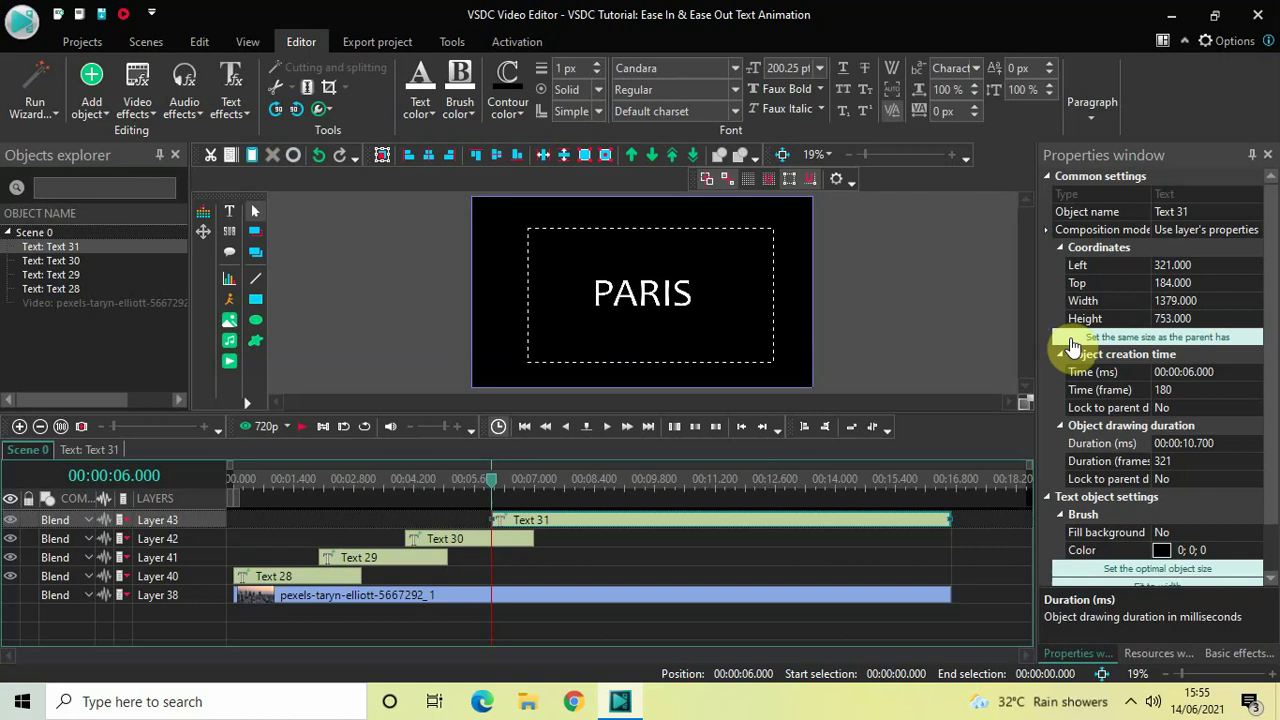
pyautogui.click(1073, 340)
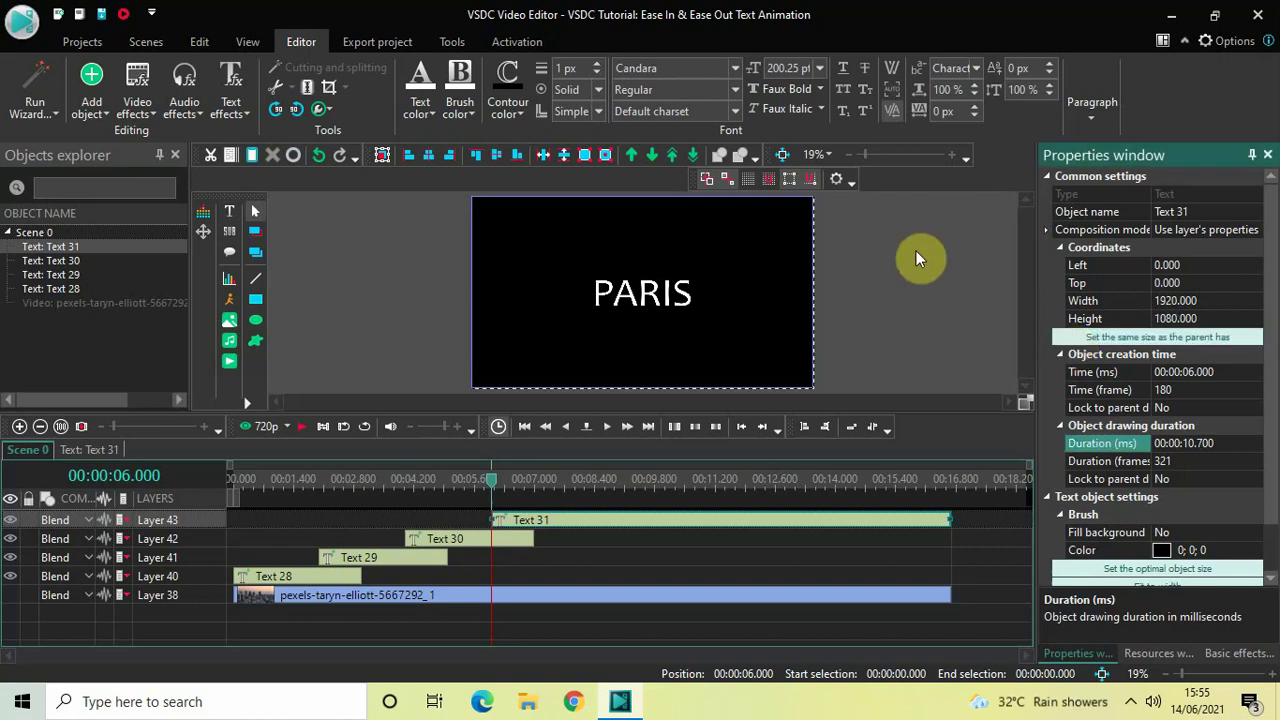
pyautogui.click(597, 480)
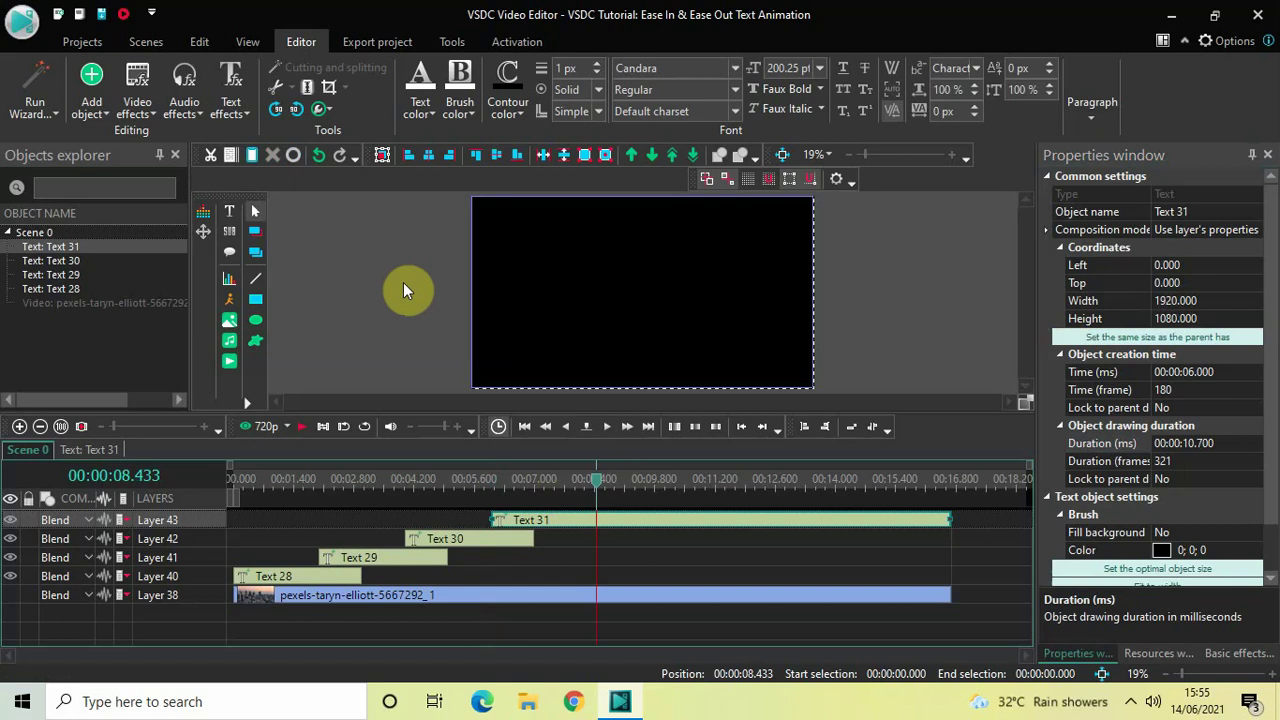
# - Enter DUBAI as the text, centred horizontally and vertically in the frame
pyautogui.write('DUNAI')
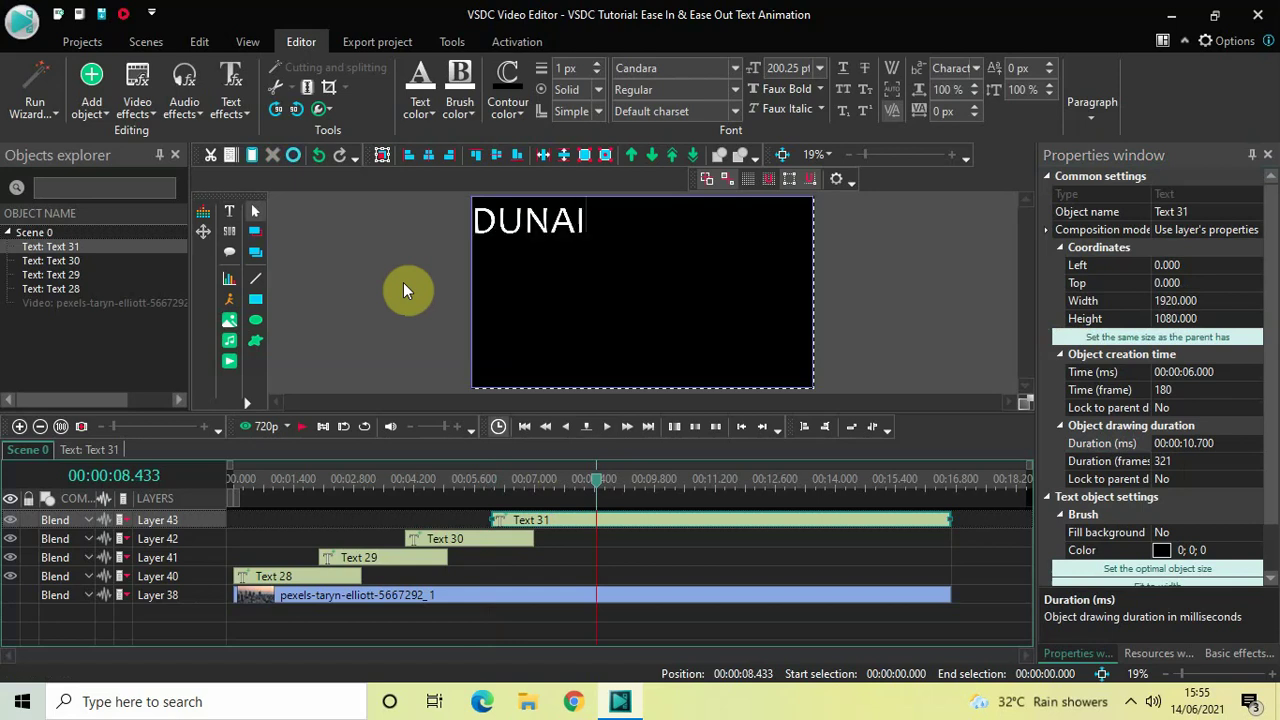
pyautogui.press('BackSpace')
pyautogui.press('BackSpace')
pyautogui.press('BackSpace')
pyautogui.write('BA')
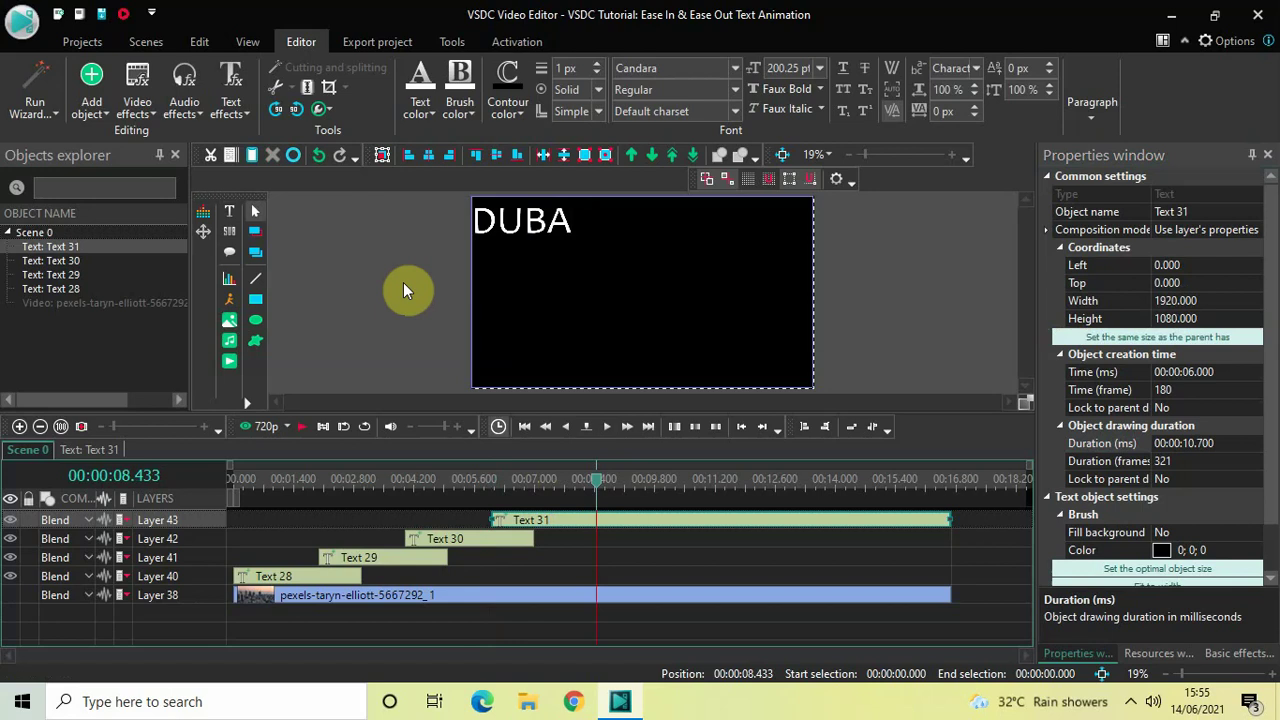
pyautogui.write('I')
pyautogui.hotkey('ctrl', 'a')
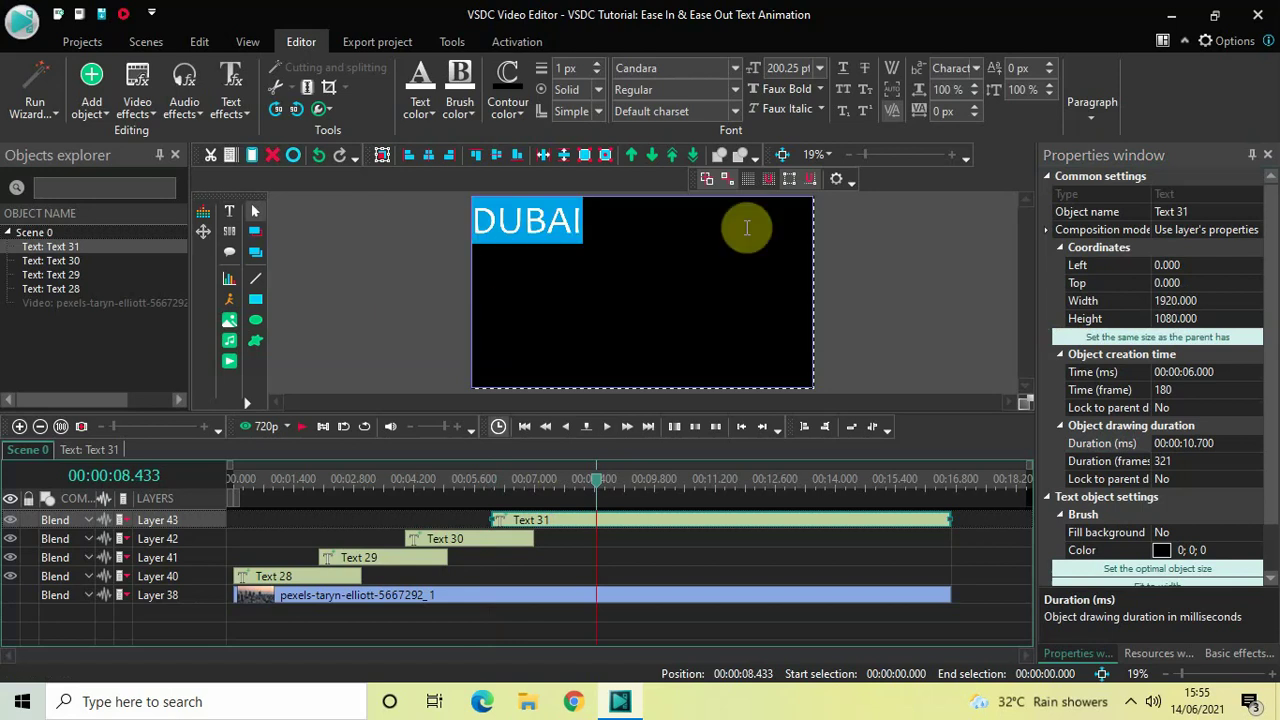
pyautogui.click(1097, 113)
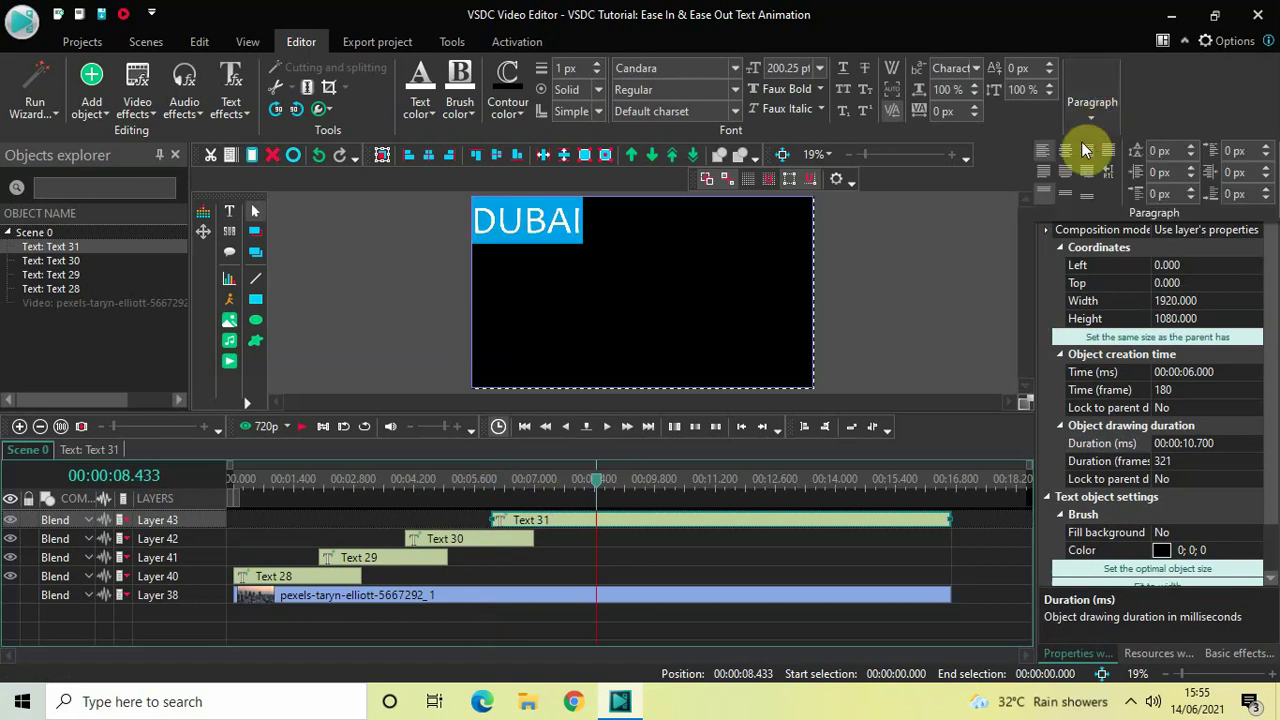
pyautogui.click(1067, 152)
pyautogui.click(1090, 111)
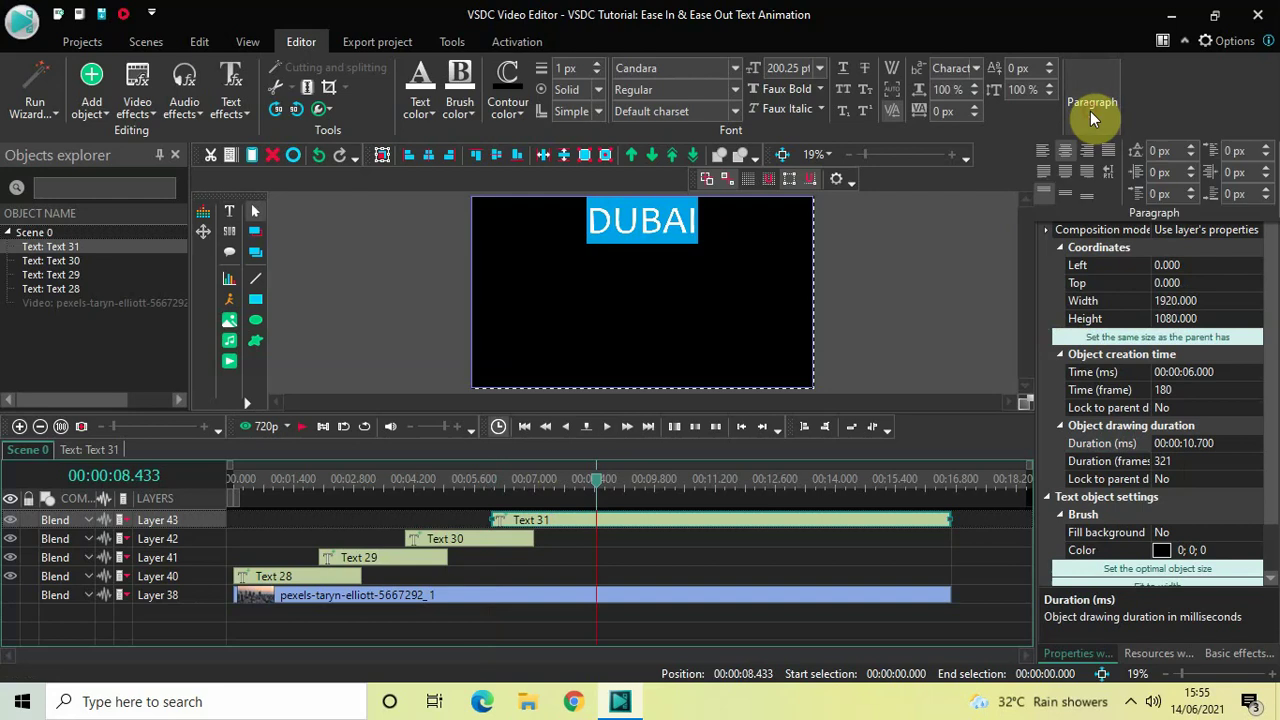
pyautogui.click(1066, 195)
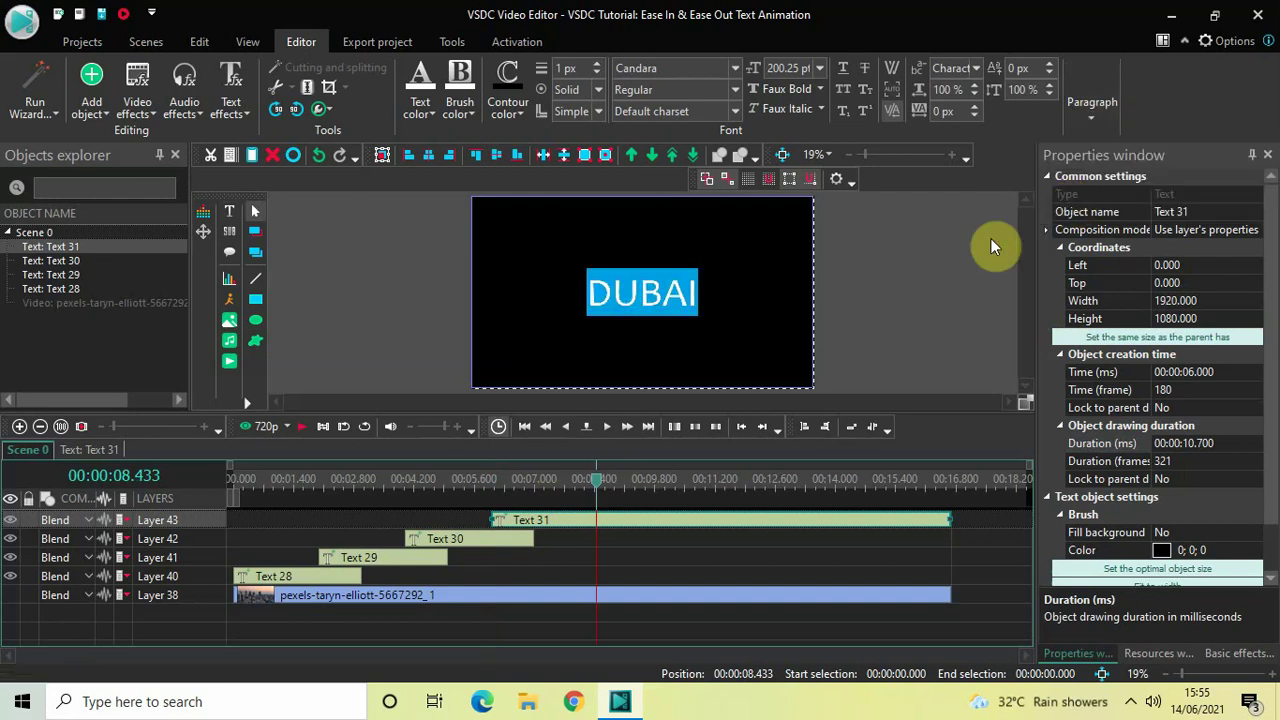
pyautogui.click(922, 296)
# - Set the Text 31 clip's duration to 3 seconds (00:00:03.000)
pyautogui.click(726, 522)
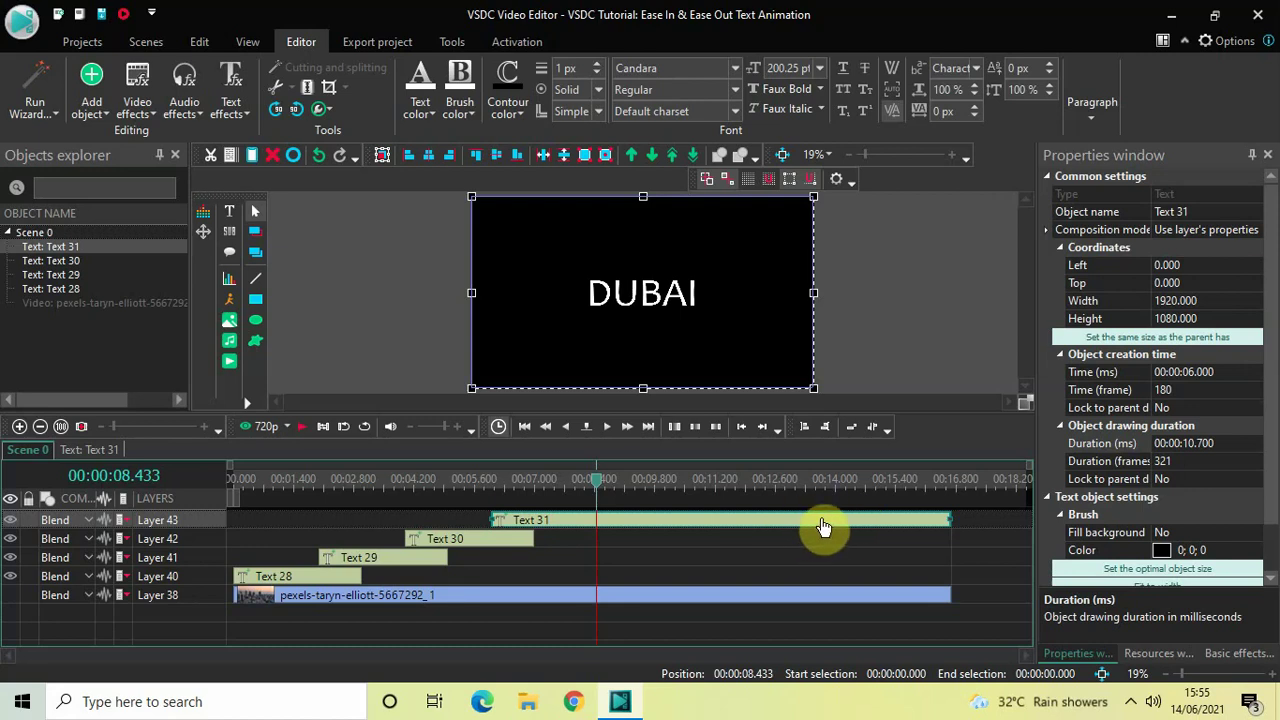
pyautogui.click(1219, 449)
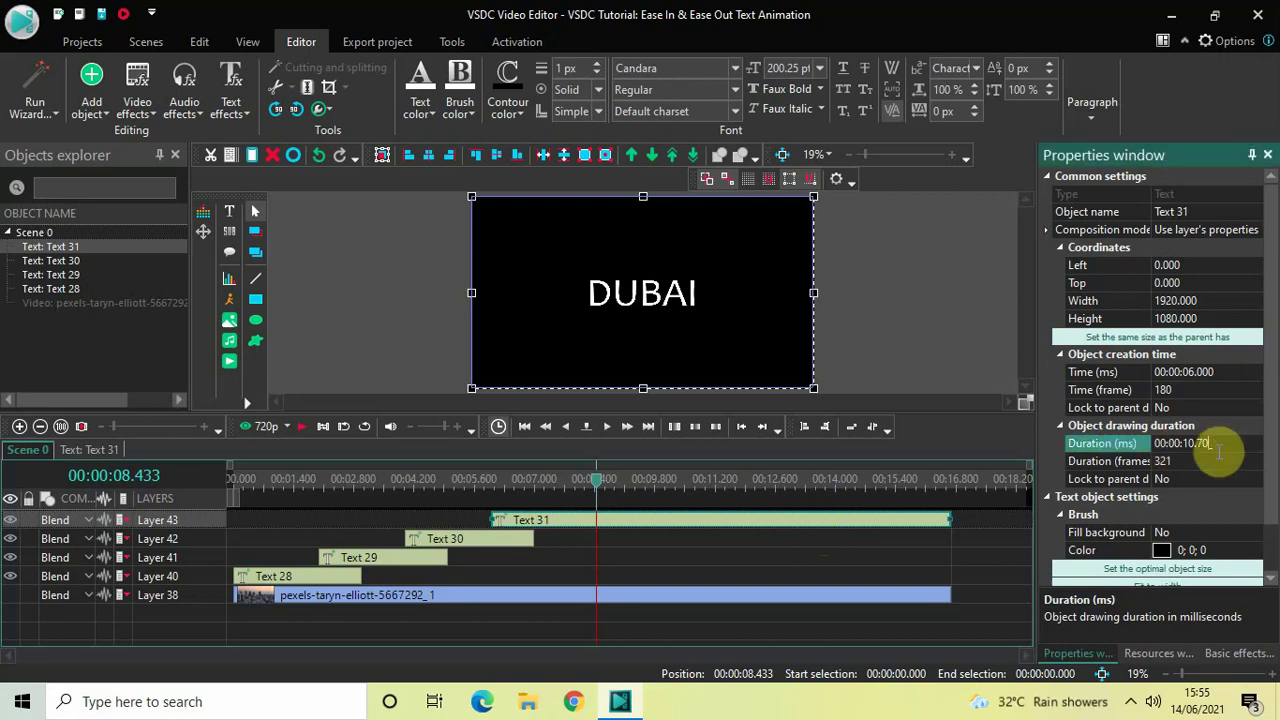
pyautogui.press('BackSpace')
pyautogui.press('BackSpace')
pyautogui.press('BackSpace')
pyautogui.press('BackSpace')
pyautogui.press('BackSpace')
pyautogui.write('03.000')
pyautogui.press('Return')
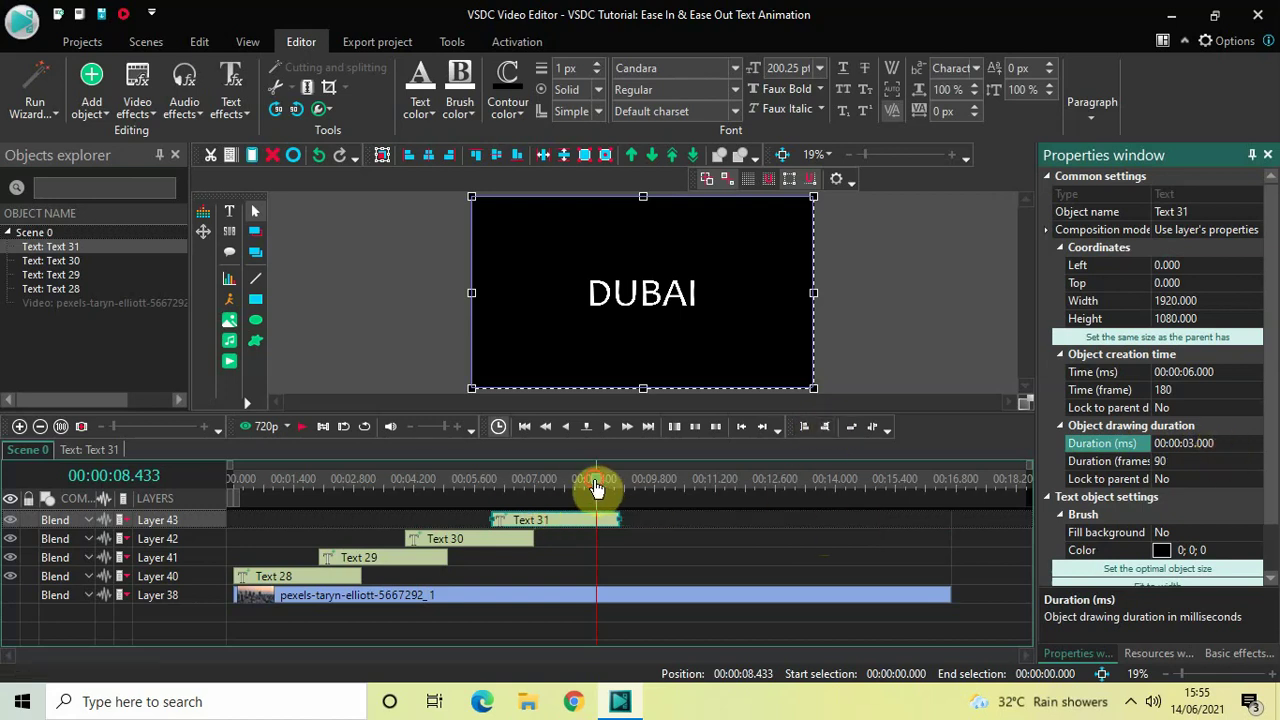
pyautogui.moveTo(597, 489)
pyautogui.mouseDown()
pyautogui.moveTo(620, 489)
pyautogui.moveTo(569, 487)
pyautogui.moveTo(580, 486)
pyautogui.mouseUp()
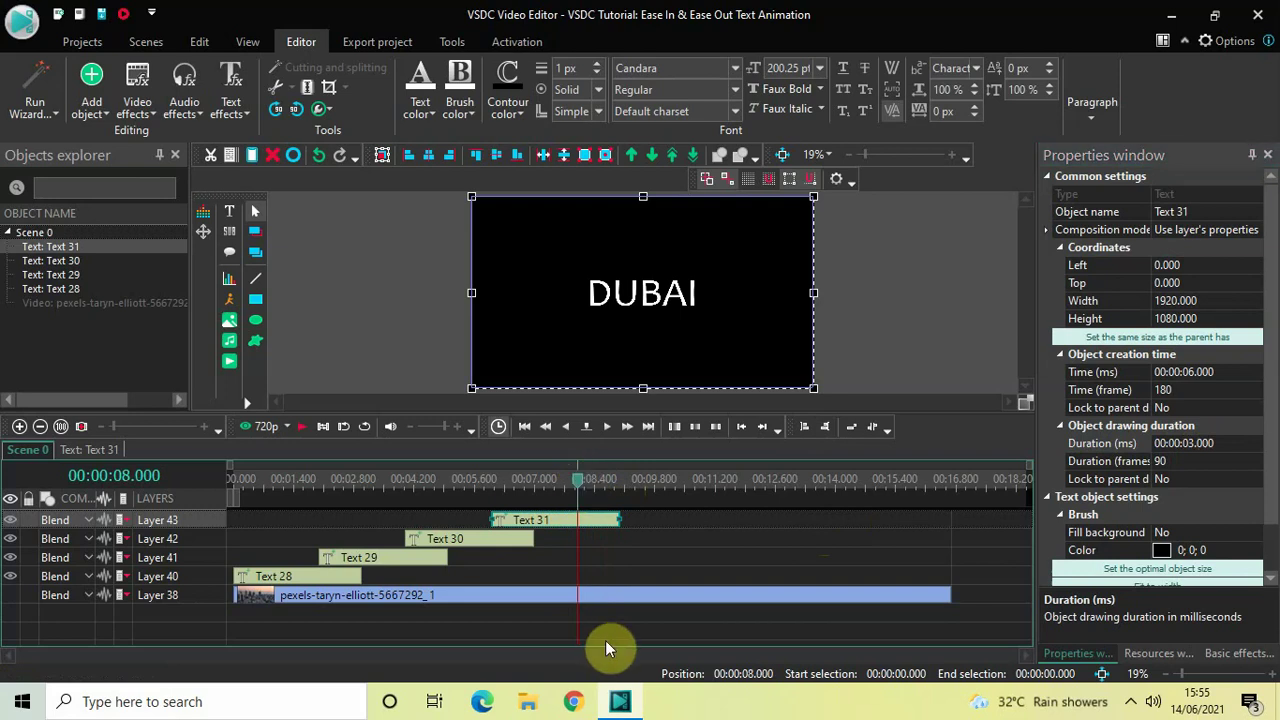
# - Add Text 32 at 8 seconds sized to the full frame, then go to 10.4 s
pyautogui.click(612, 622)
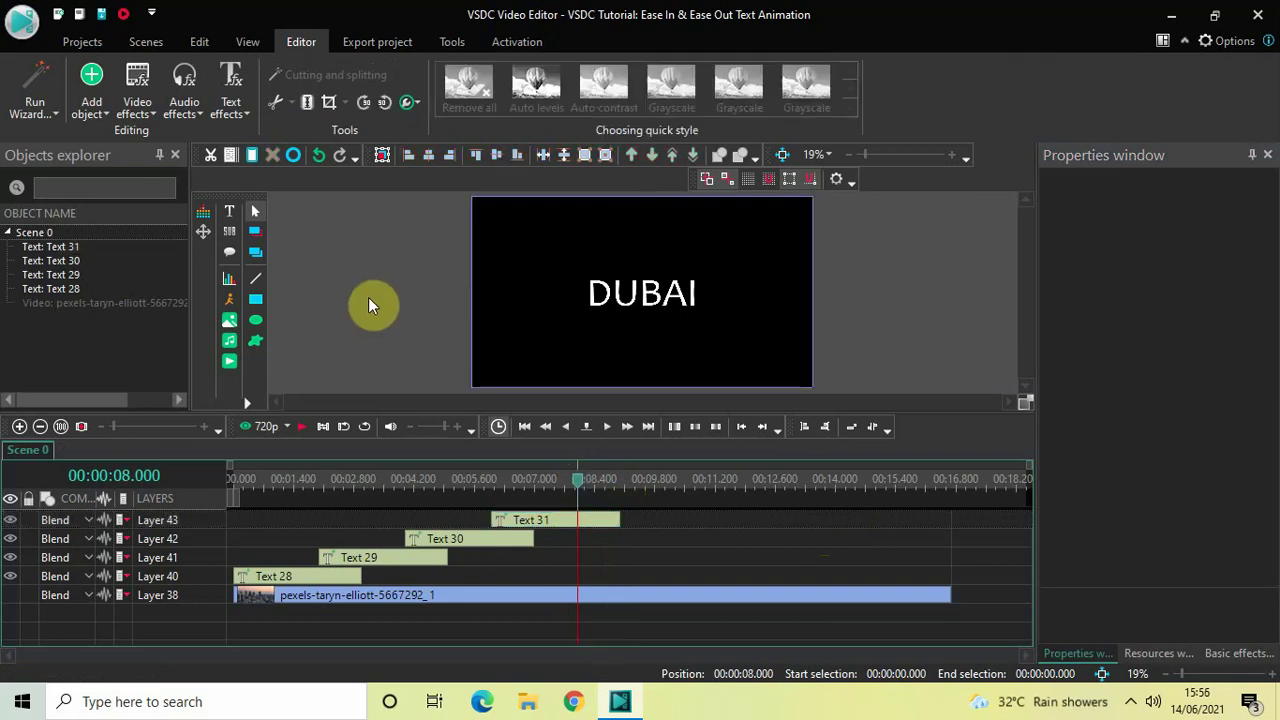
pyautogui.click(92, 104)
pyautogui.moveTo(146, 283)
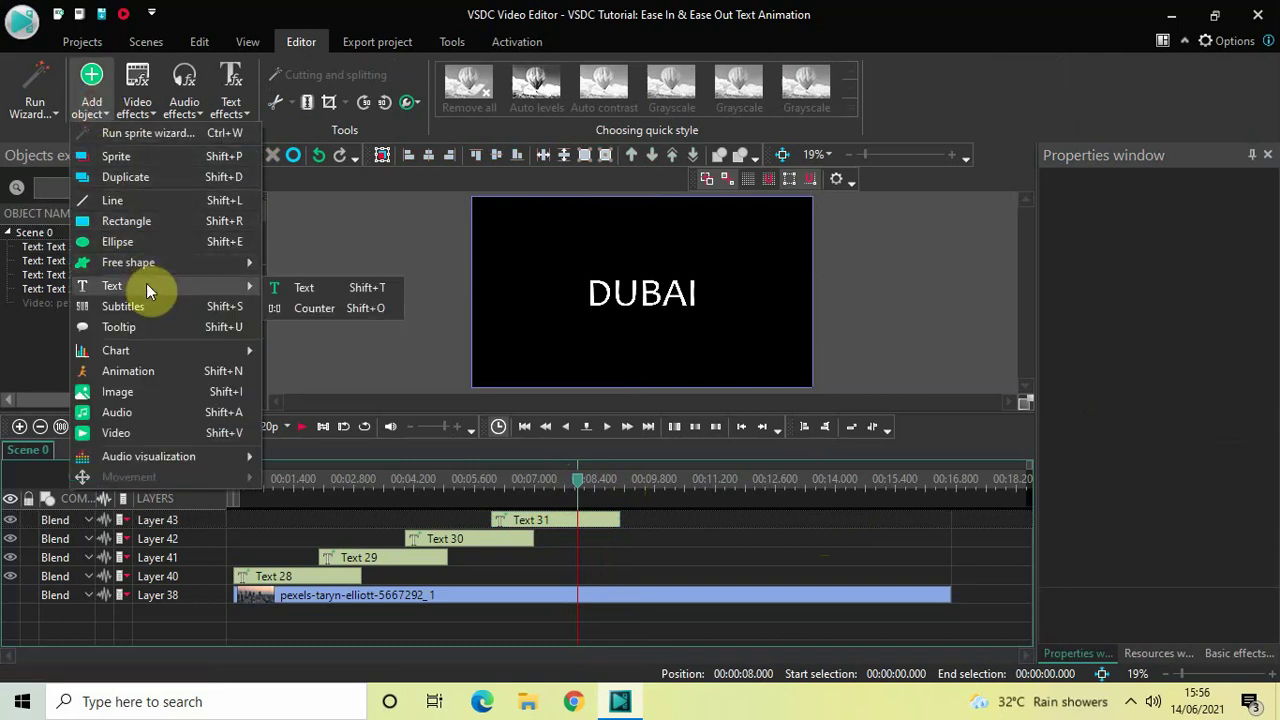
pyautogui.click(310, 288)
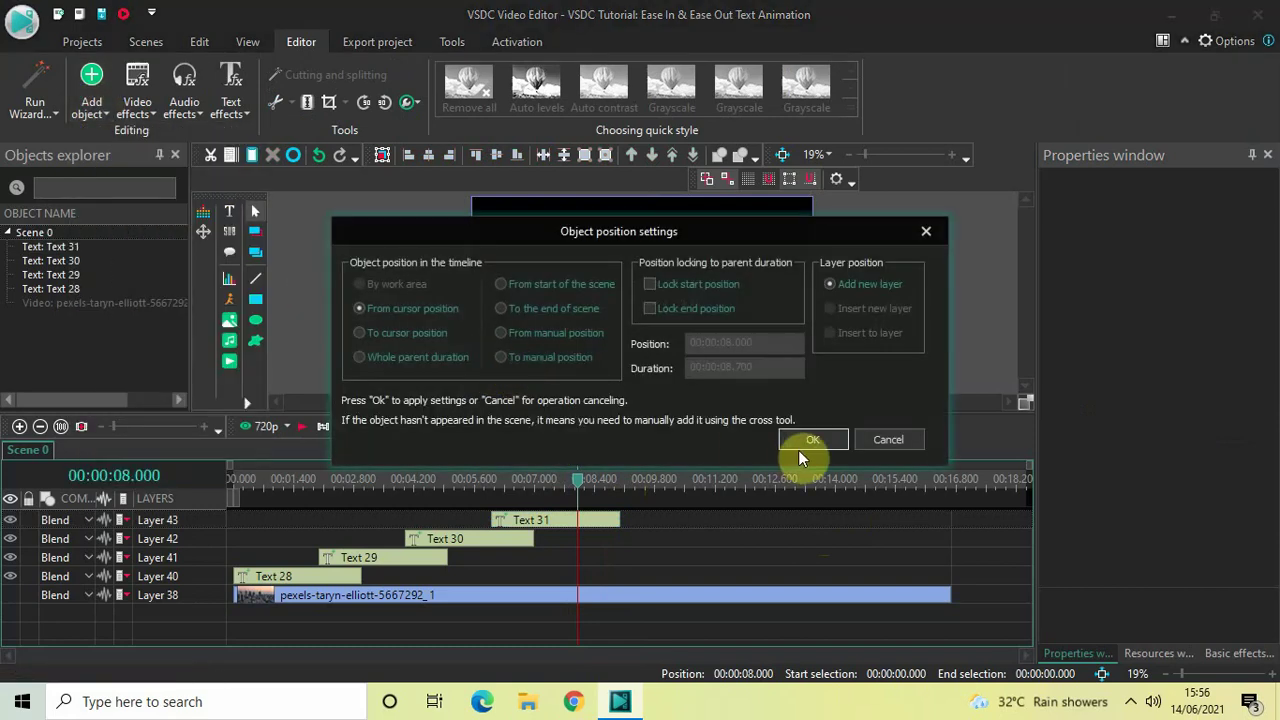
pyautogui.click(810, 442)
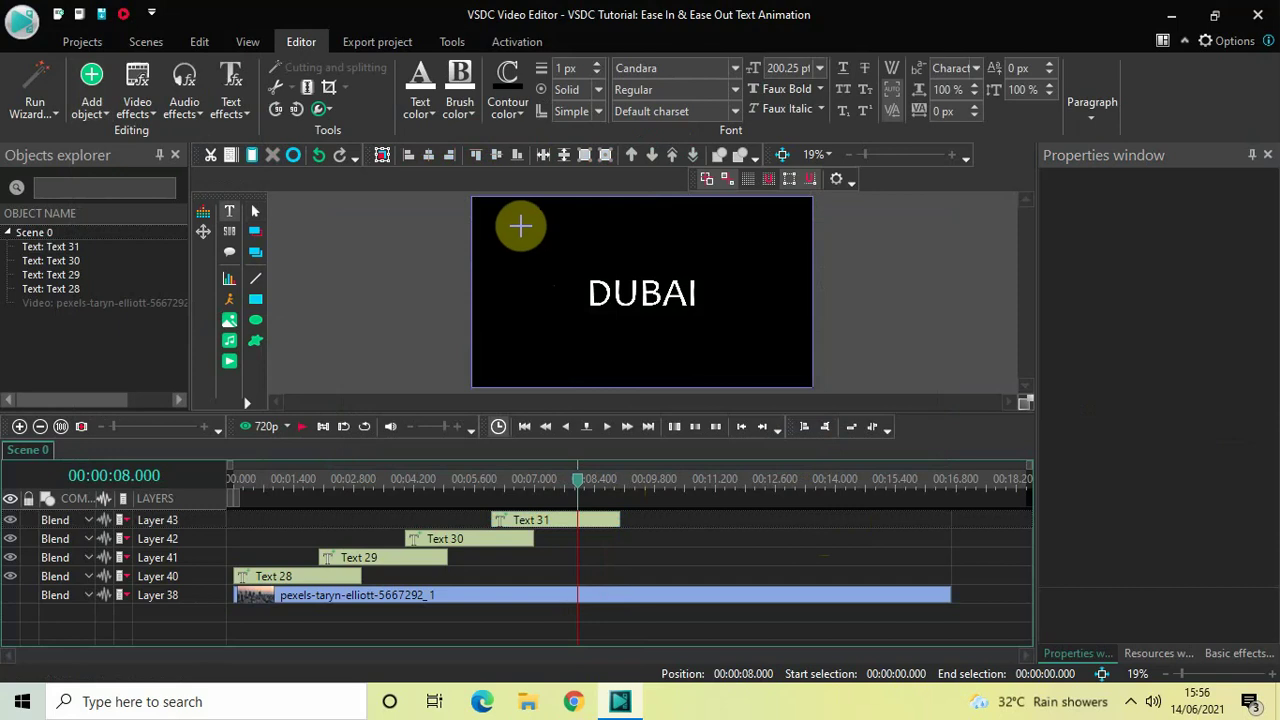
pyautogui.moveTo(520, 226); pyautogui.dragTo(779, 360)
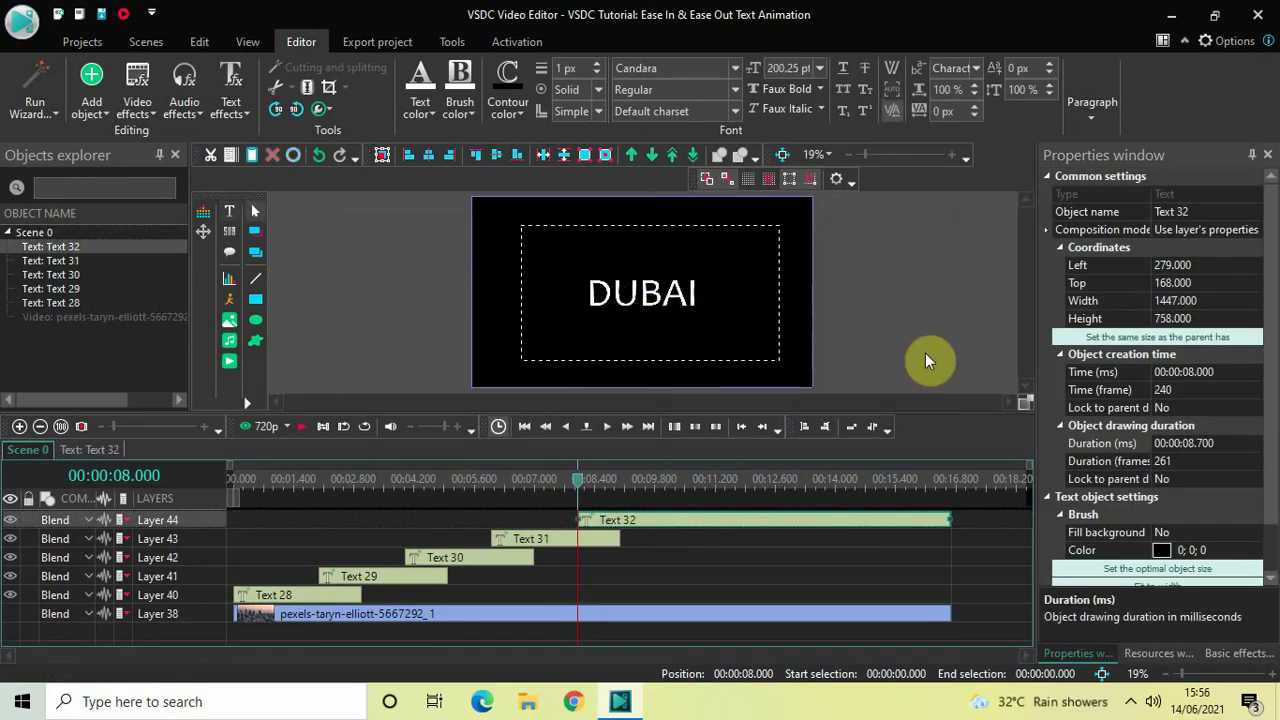
pyautogui.click(1069, 340)
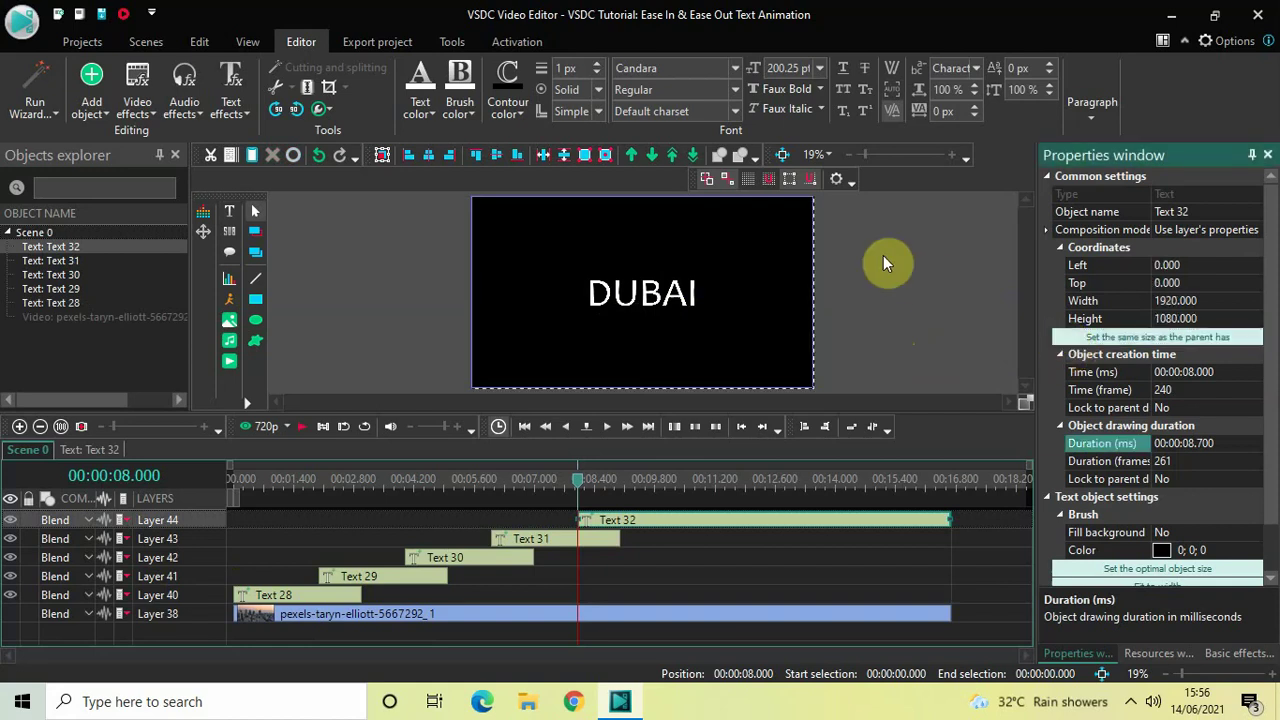
pyautogui.click(681, 478)
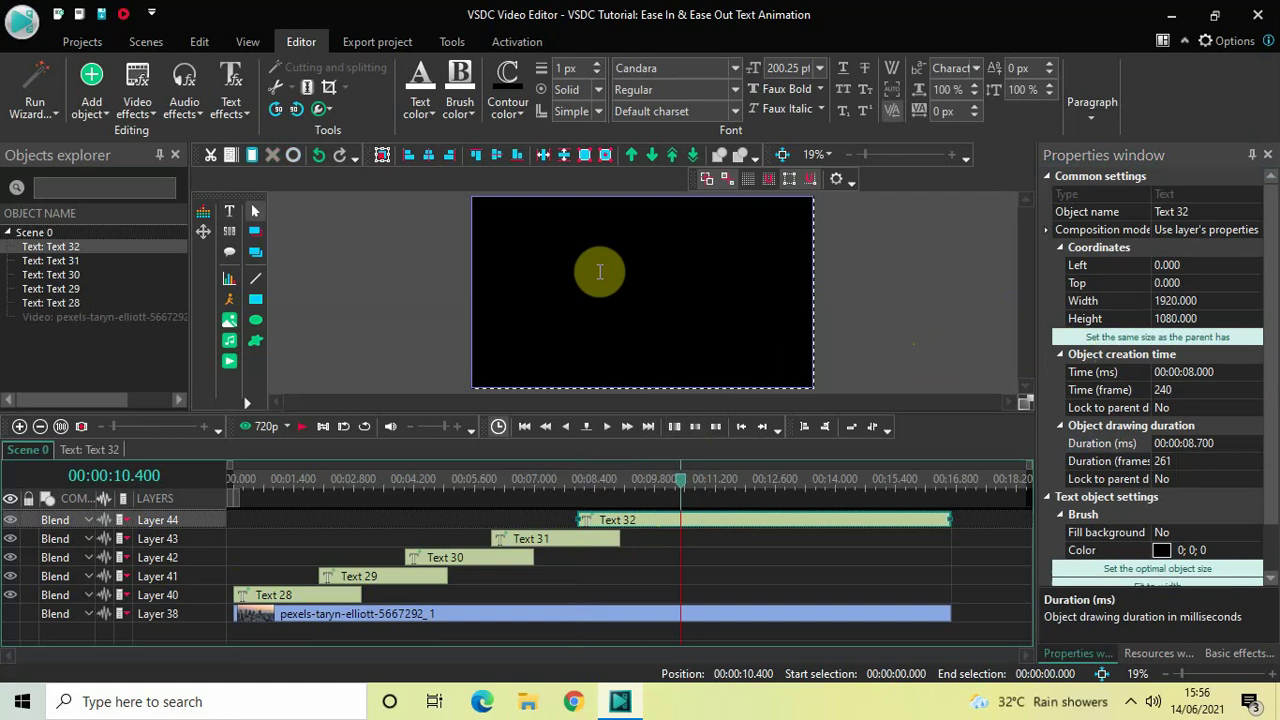
# - Enter MUMBAI as the text, centred horizontally and vertically in the frame
pyautogui.write('MUB')
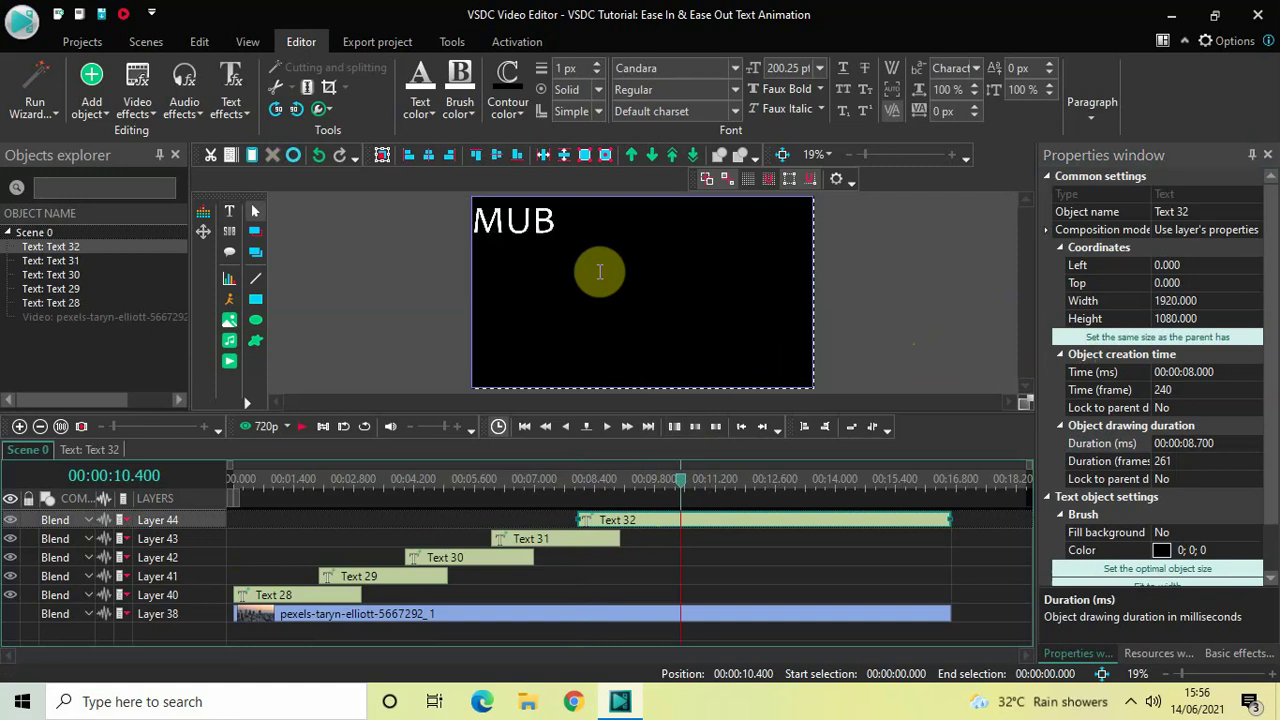
pyautogui.write('S')
pyautogui.write('A')
pyautogui.press('BackSpace')
pyautogui.press('BackSpace')
pyautogui.write('MBAI')
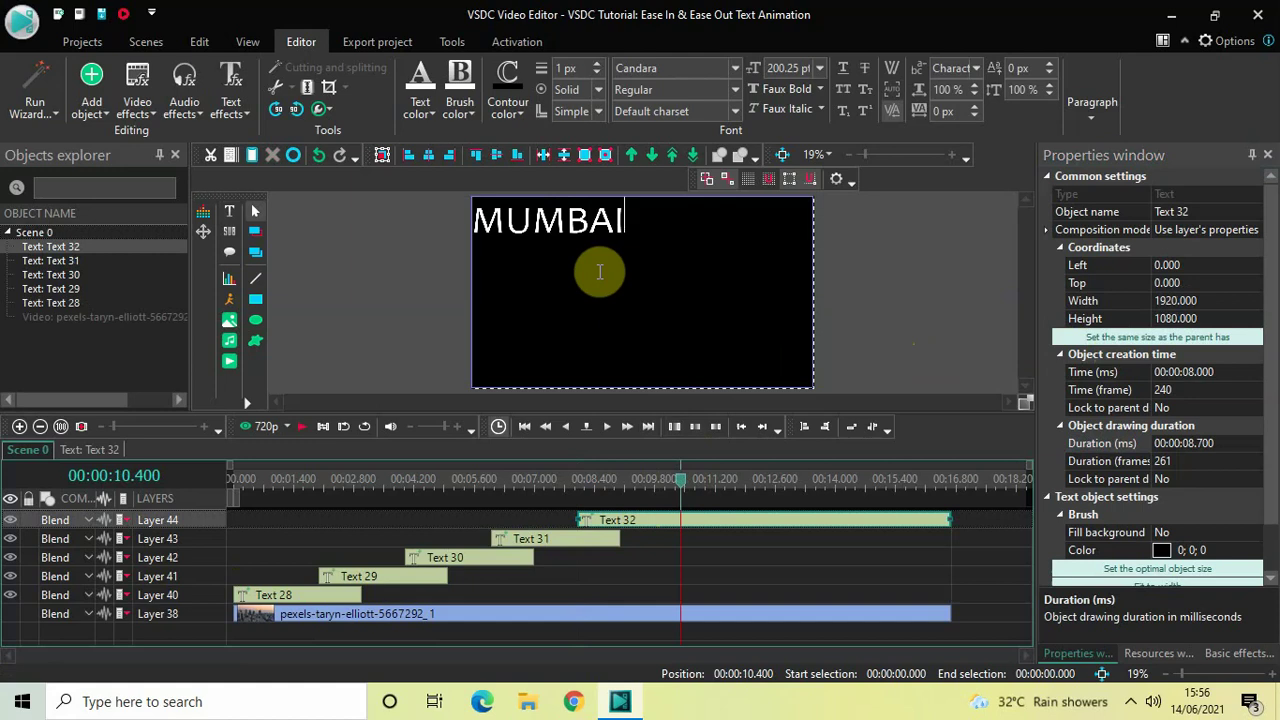
pyautogui.hotkey('ctrl', 'a')
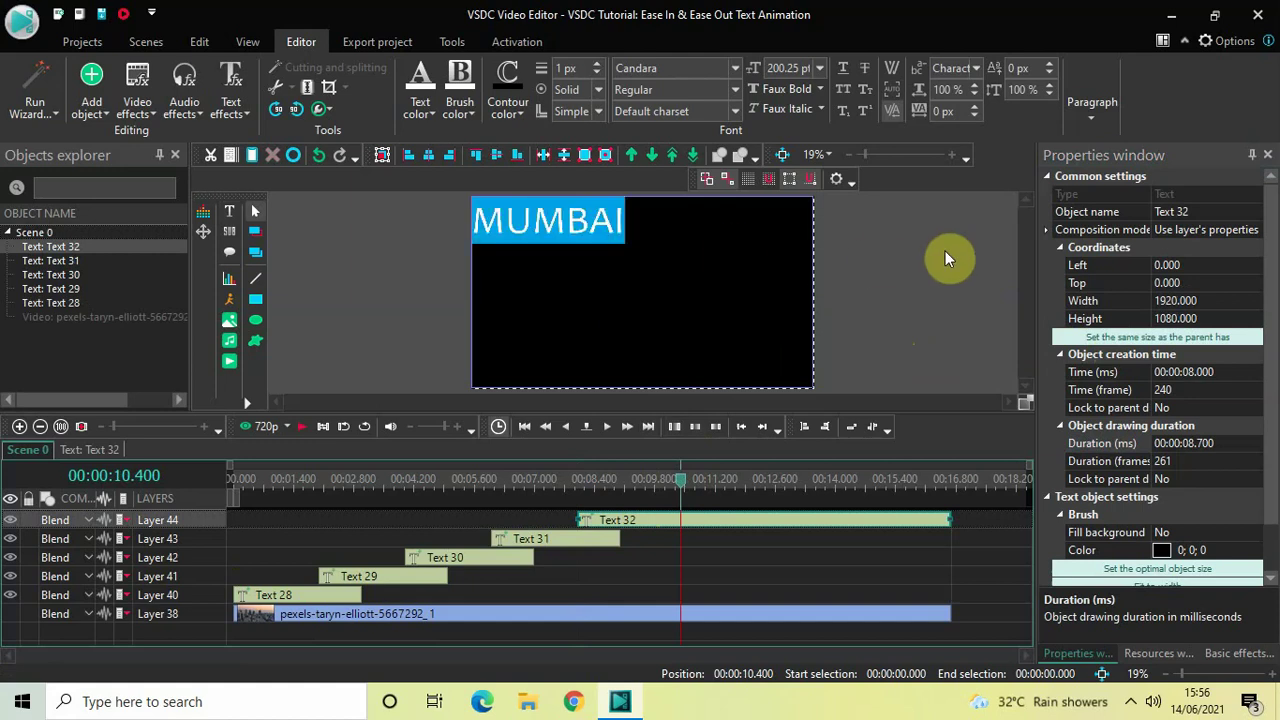
pyautogui.click(1093, 106)
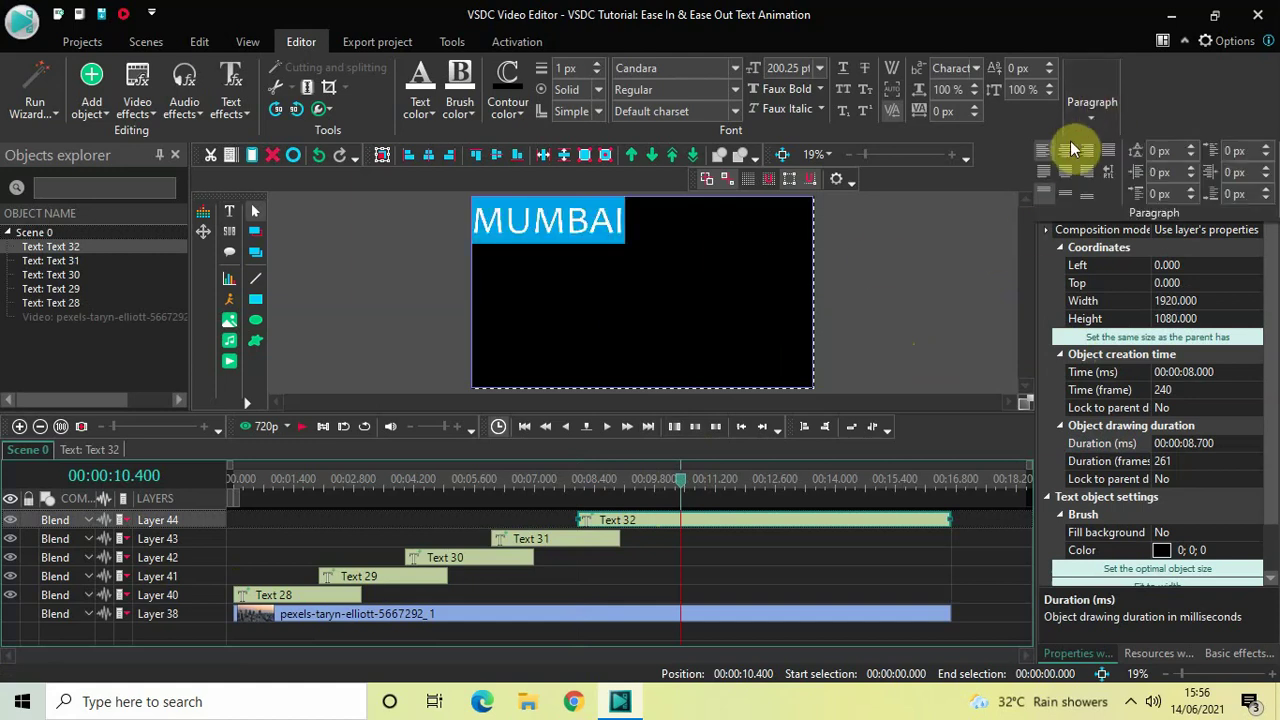
pyautogui.click(1068, 151)
pyautogui.click(1095, 104)
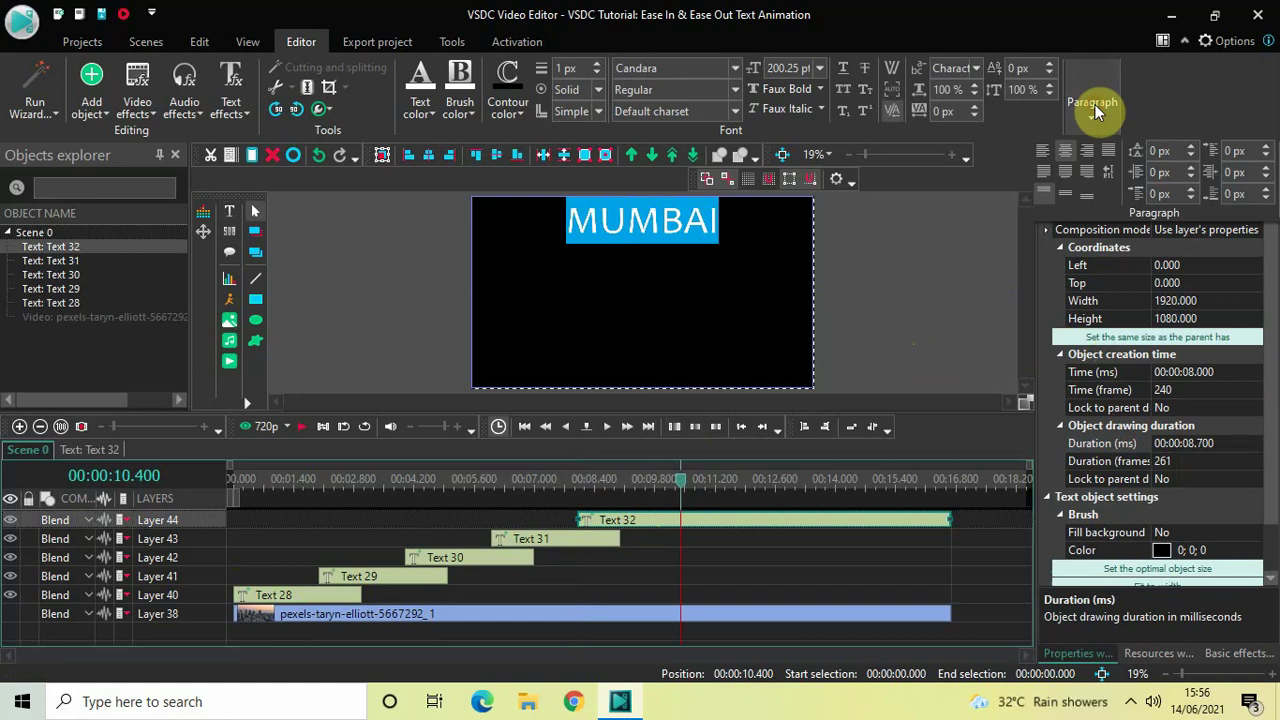
pyautogui.click(1066, 193)
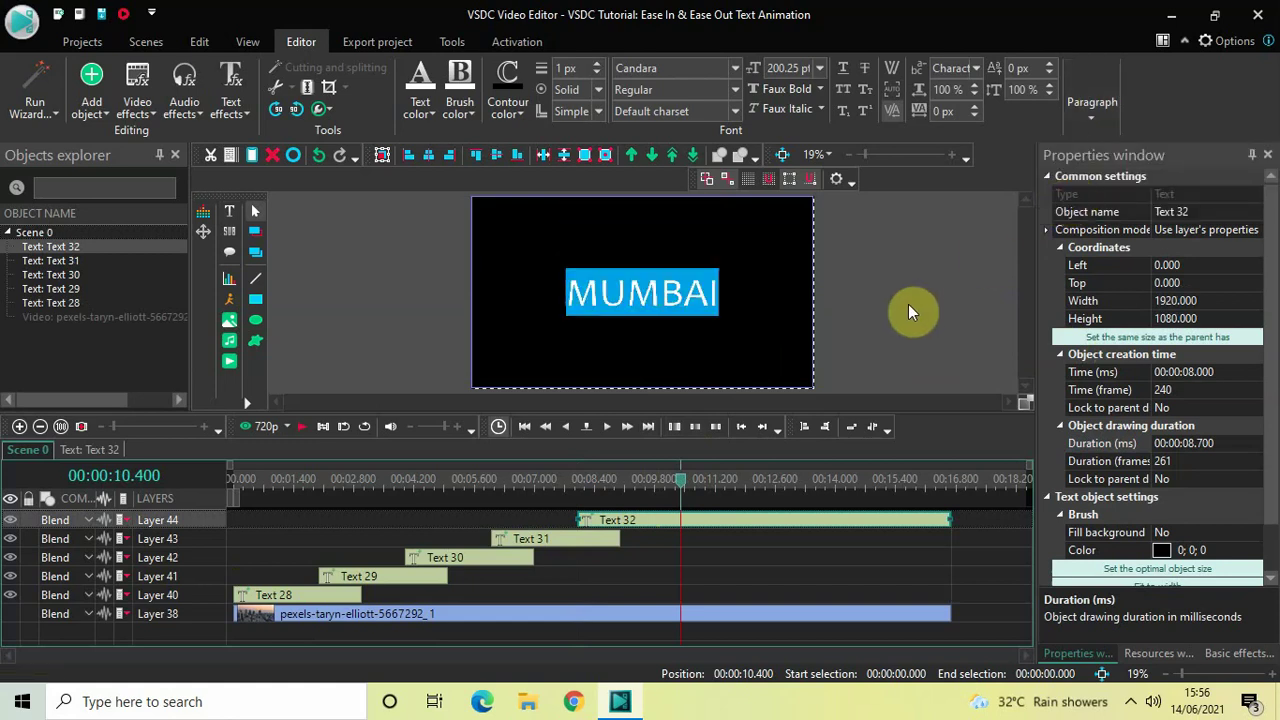
pyautogui.click(908, 304)
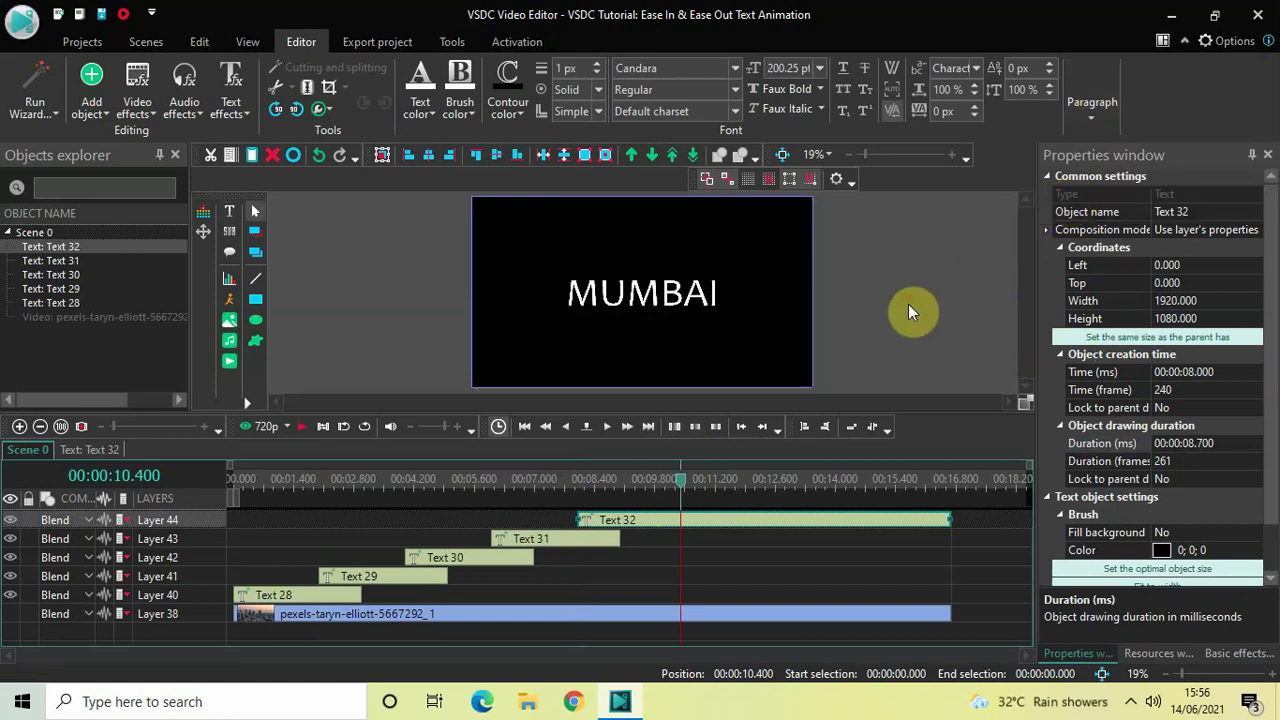
# - Set the Text 32 clip's duration to 3 seconds (00:00:03.000)
pyautogui.click(828, 530)
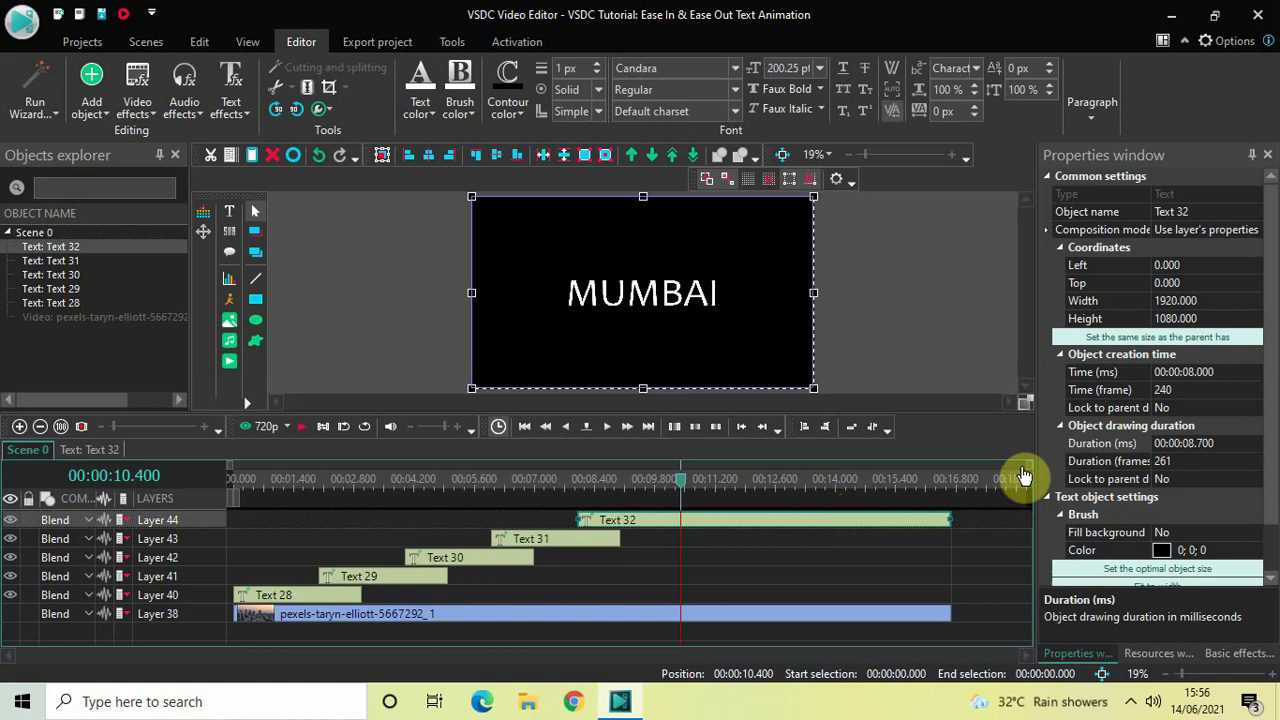
pyautogui.click(1237, 446)
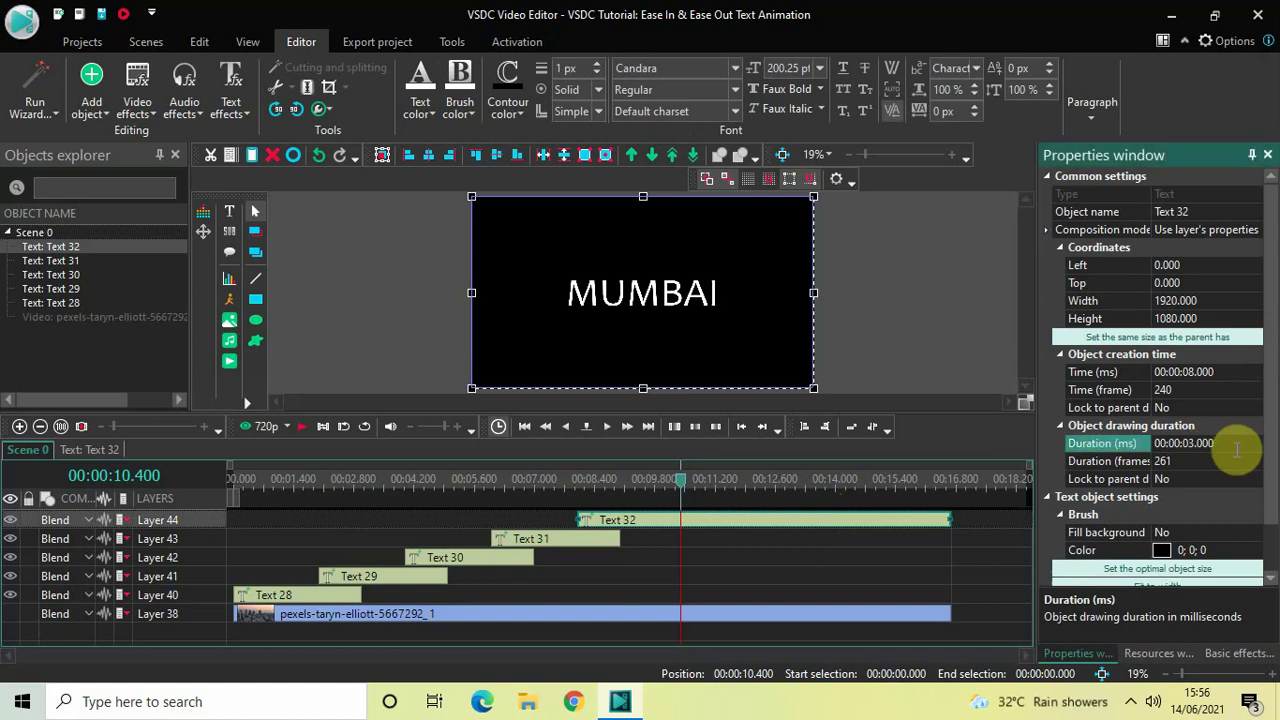
pyautogui.press('Return')
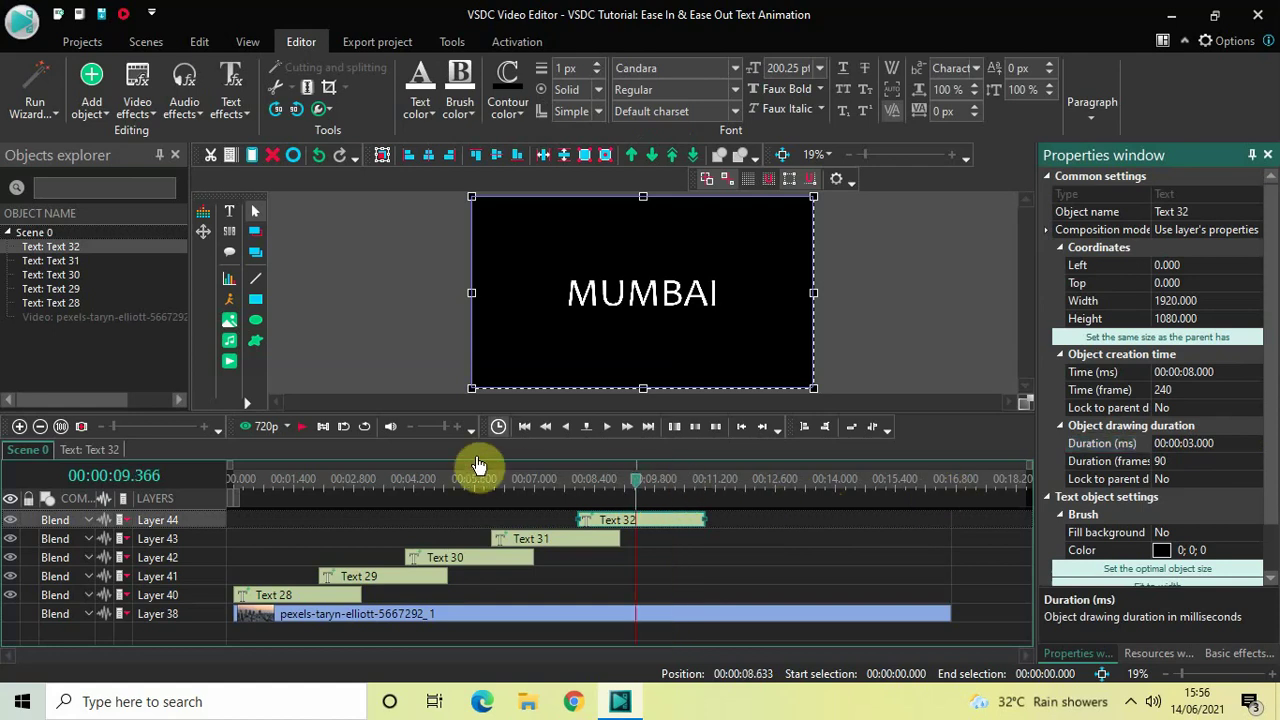
pyautogui.click(362, 478)
# - Rewind the playhead to 00:00:00.000 and play the city-title sequence through, then stop
pyautogui.moveTo(262, 462); pyautogui.dragTo(183, 463)
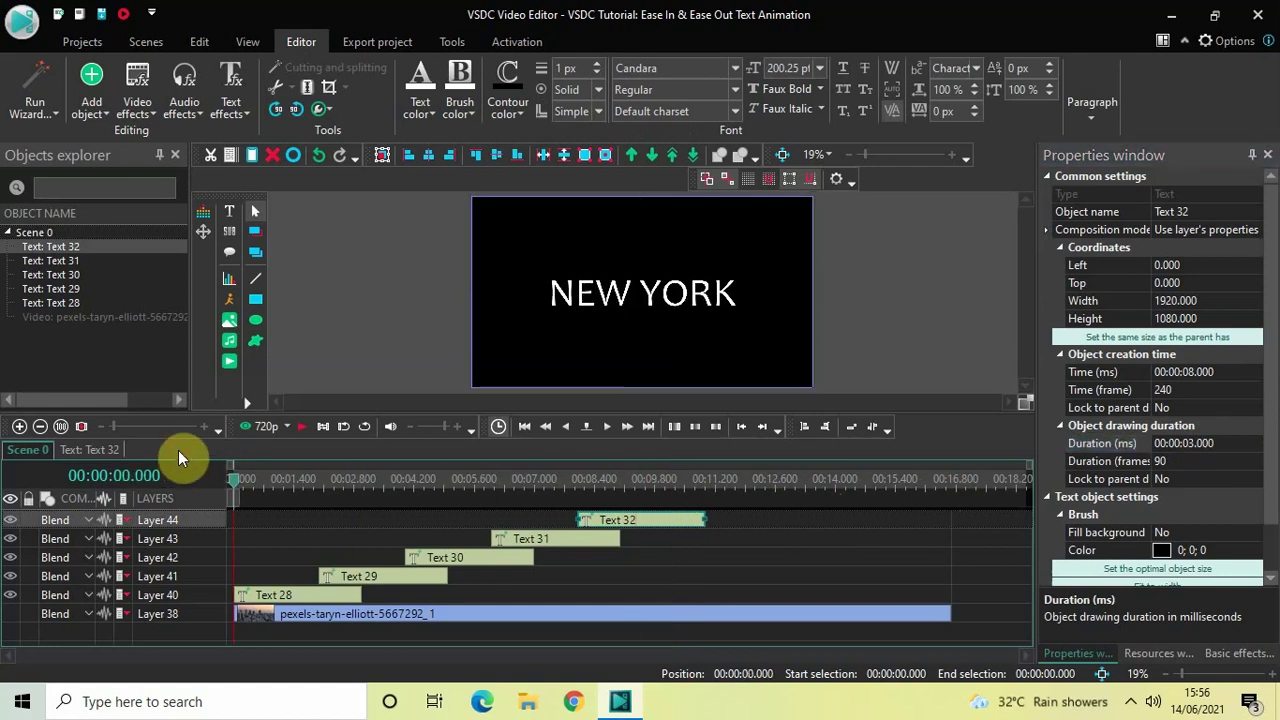
pyautogui.press('space')
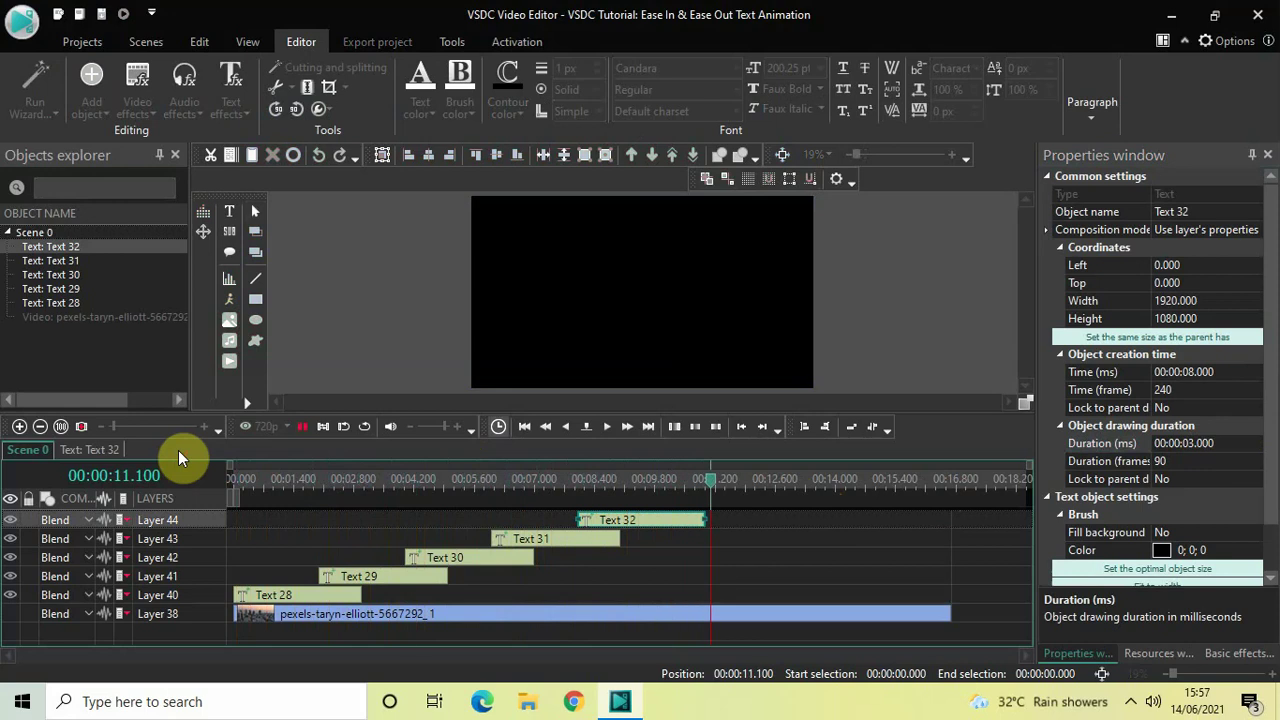
pyautogui.press('space')
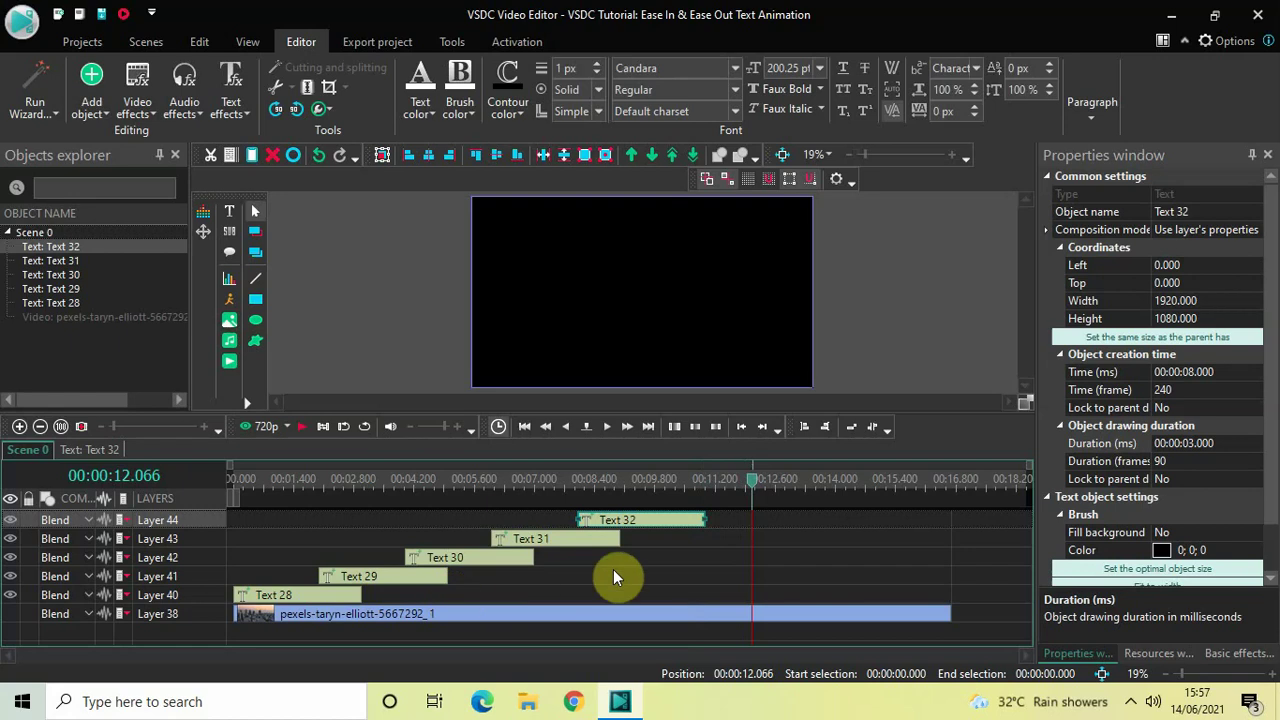
# - Merge clips Text 28 through Text 32 into Sprite 1 and open the sprite to view its texts
pyautogui.click(734, 519)
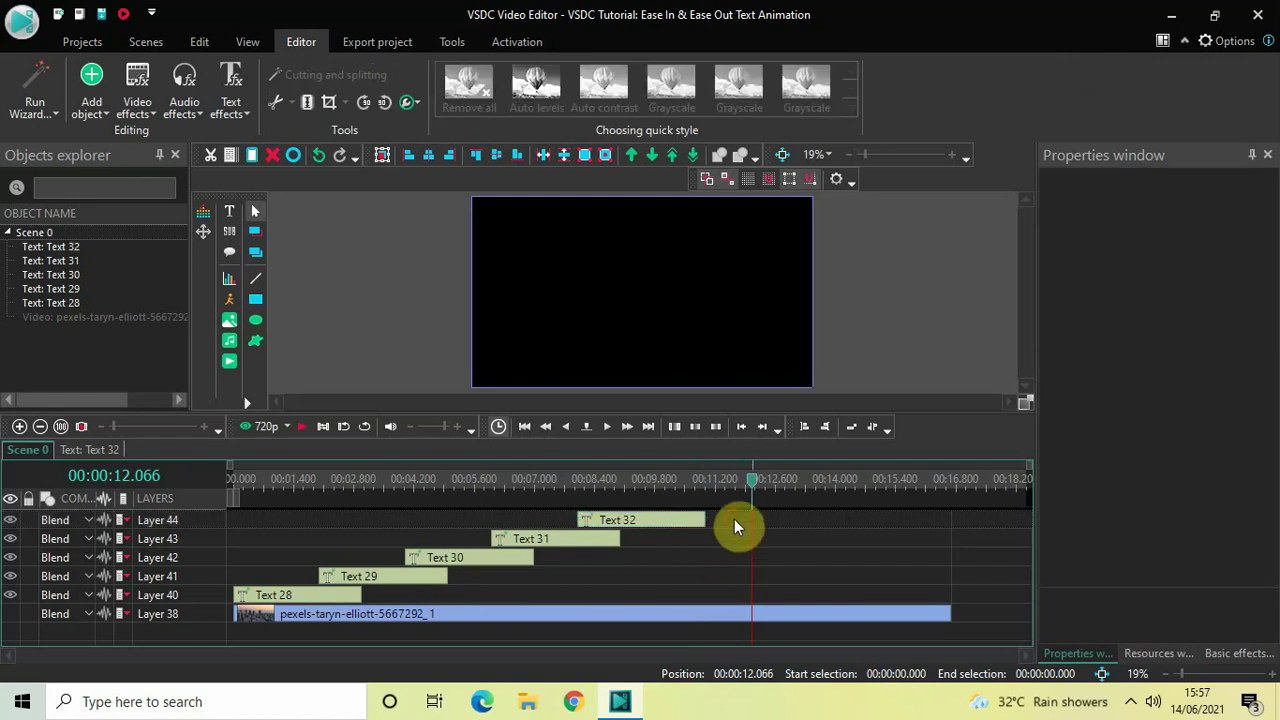
pyautogui.click(649, 519)
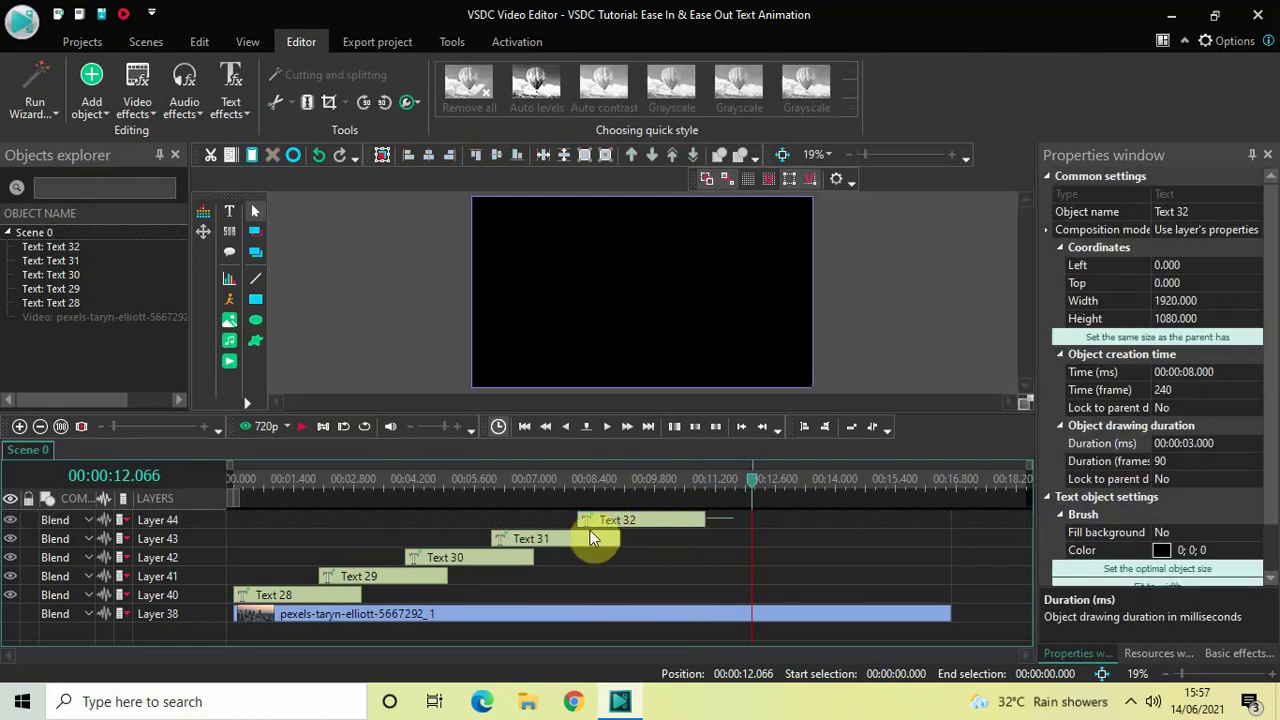
pyautogui.keyDown('ctrl'); pyautogui.click(553, 537); pyautogui.keyUp('ctrl')
pyautogui.keyDown('ctrl'); pyautogui.click(470, 558); pyautogui.keyUp('ctrl')
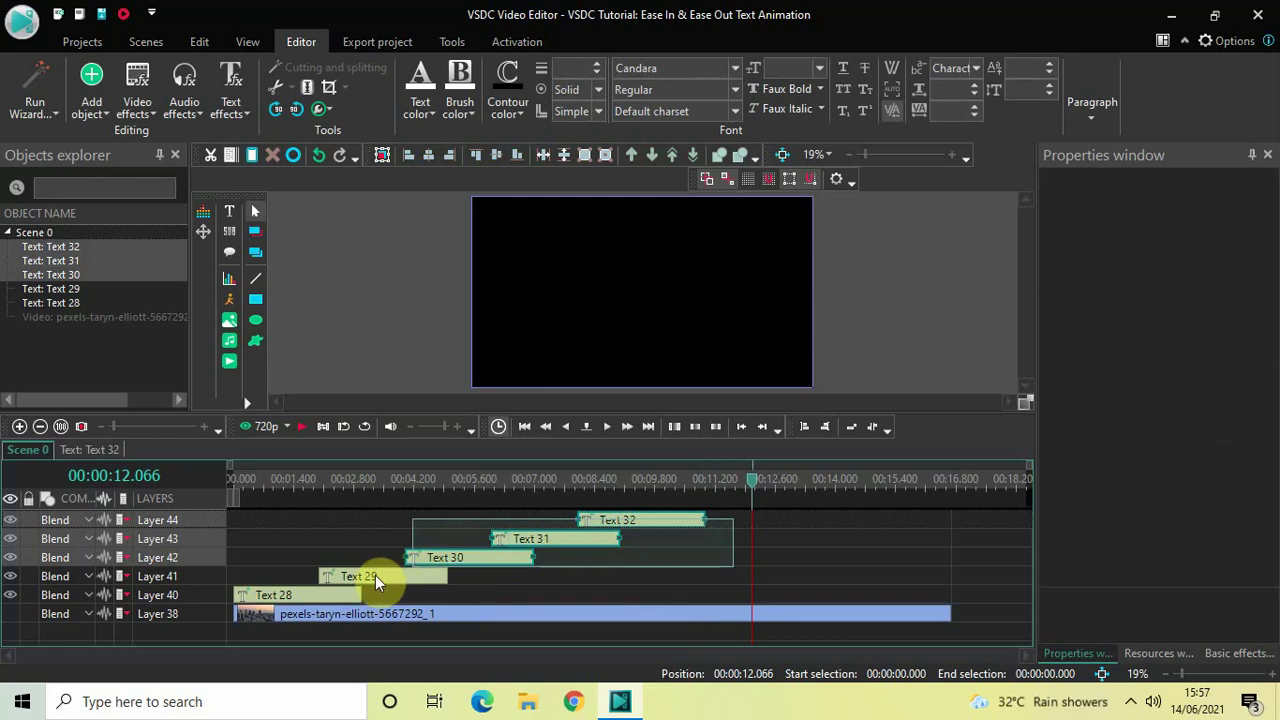
pyautogui.keyDown('ctrl'); pyautogui.click(375, 575); pyautogui.keyUp('ctrl')
pyautogui.keyDown('ctrl'); pyautogui.click(311, 592); pyautogui.keyUp('ctrl')
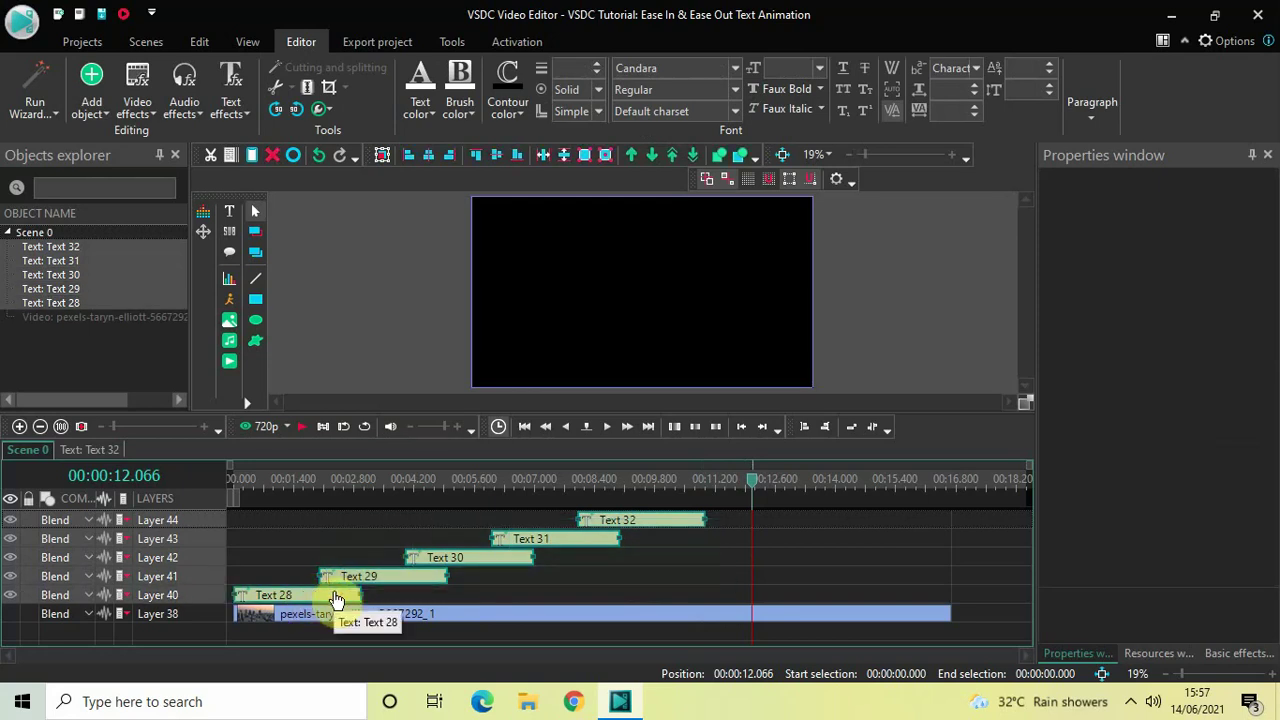
pyautogui.rightClick(335, 599)
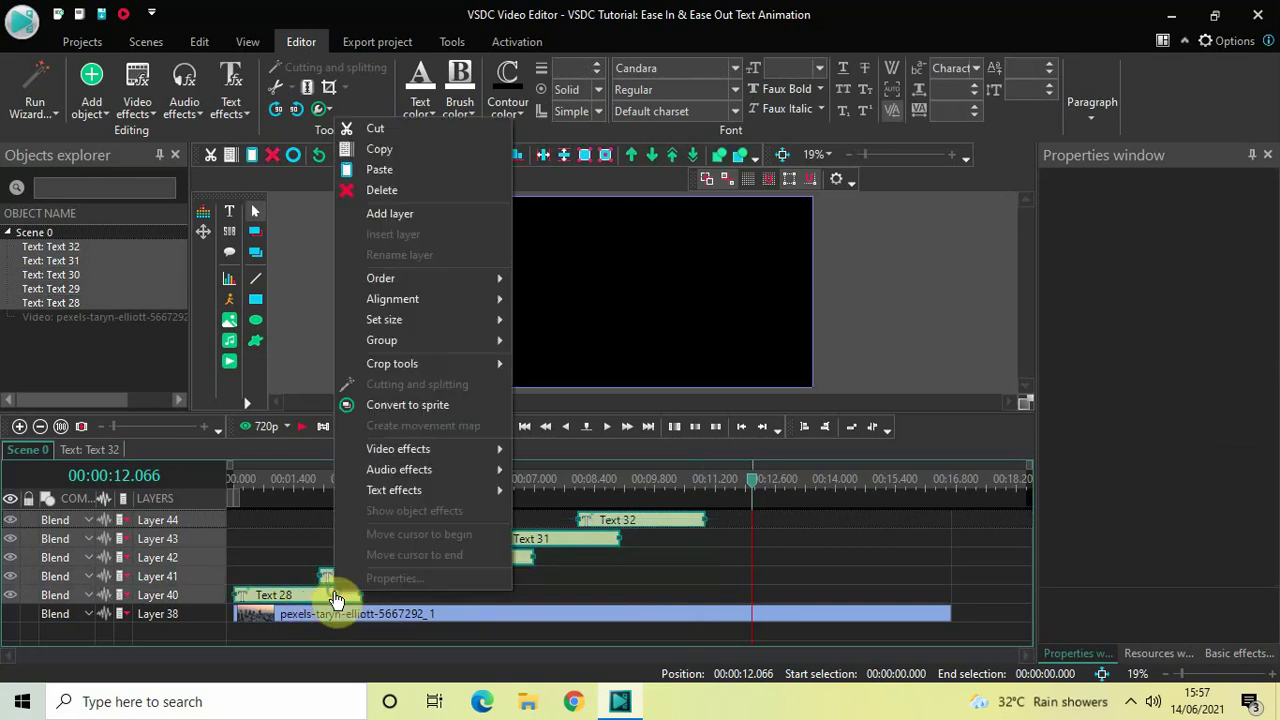
pyautogui.click(464, 405)
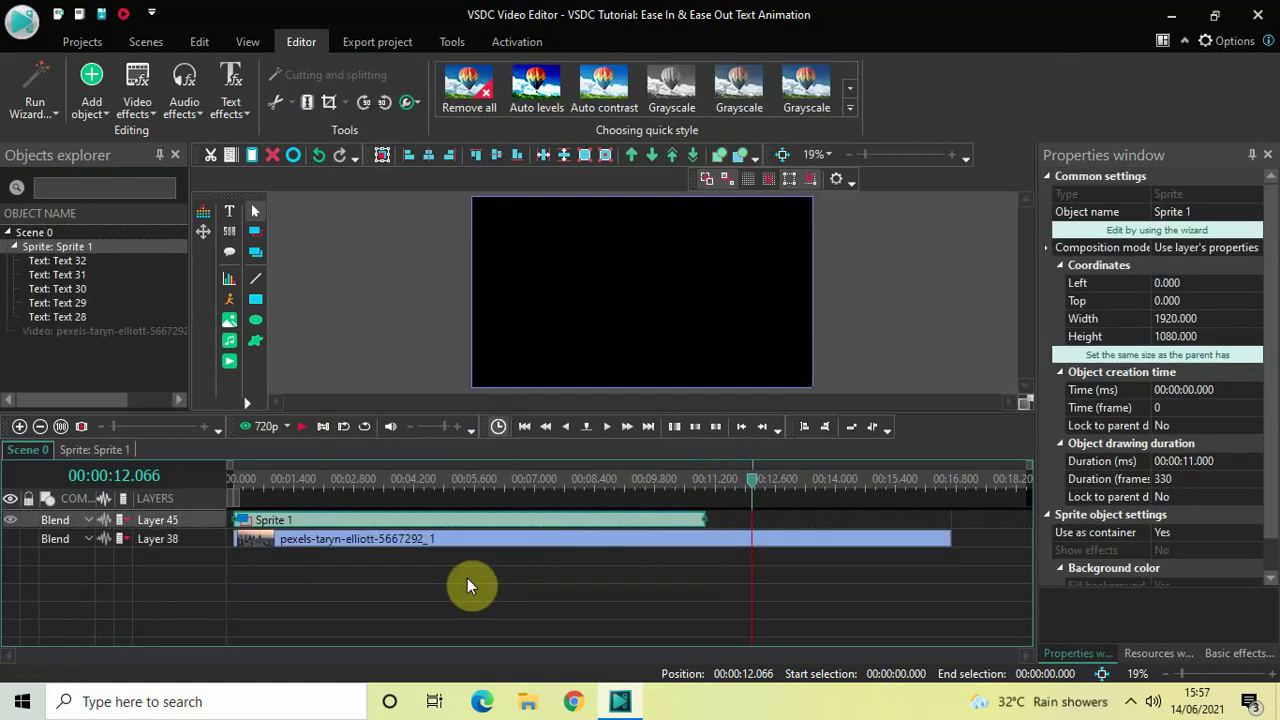
pyautogui.doubleClick(510, 522)
pyautogui.click(296, 620)
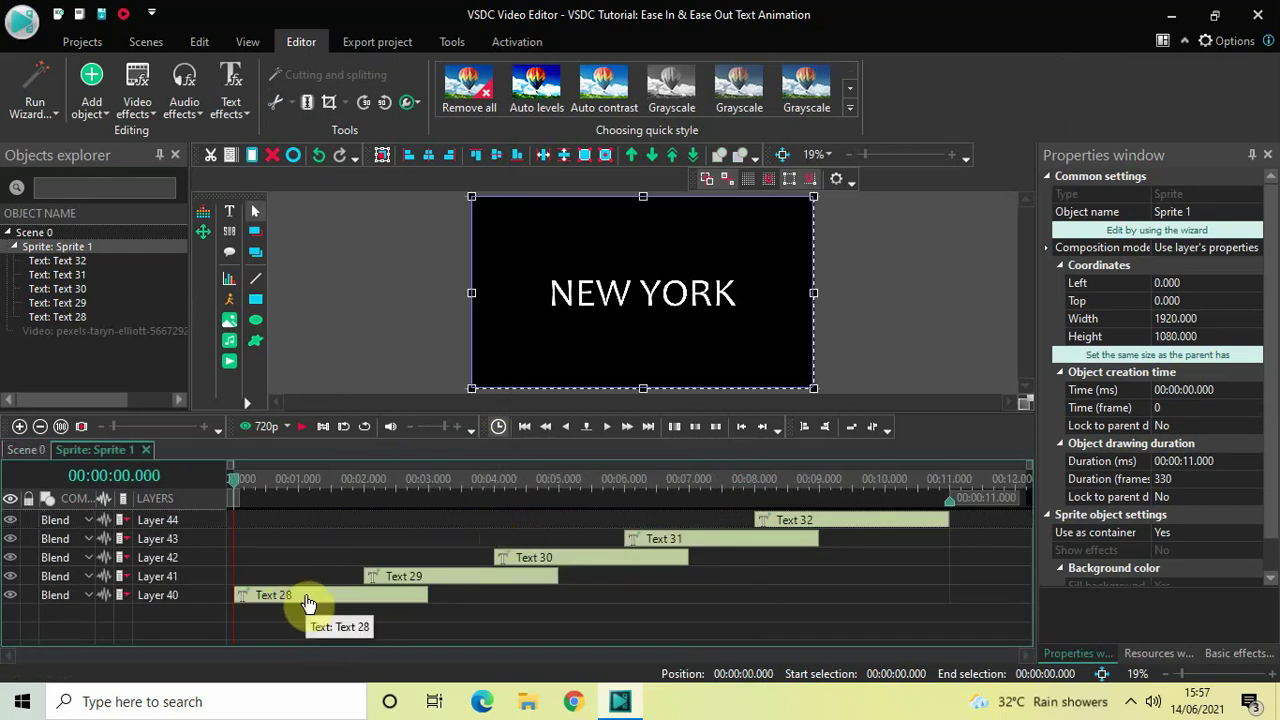
# - Add a Push transition, Push 1, with default placement to the NEW YORK clip Text 28
pyautogui.doubleClick(306, 597)
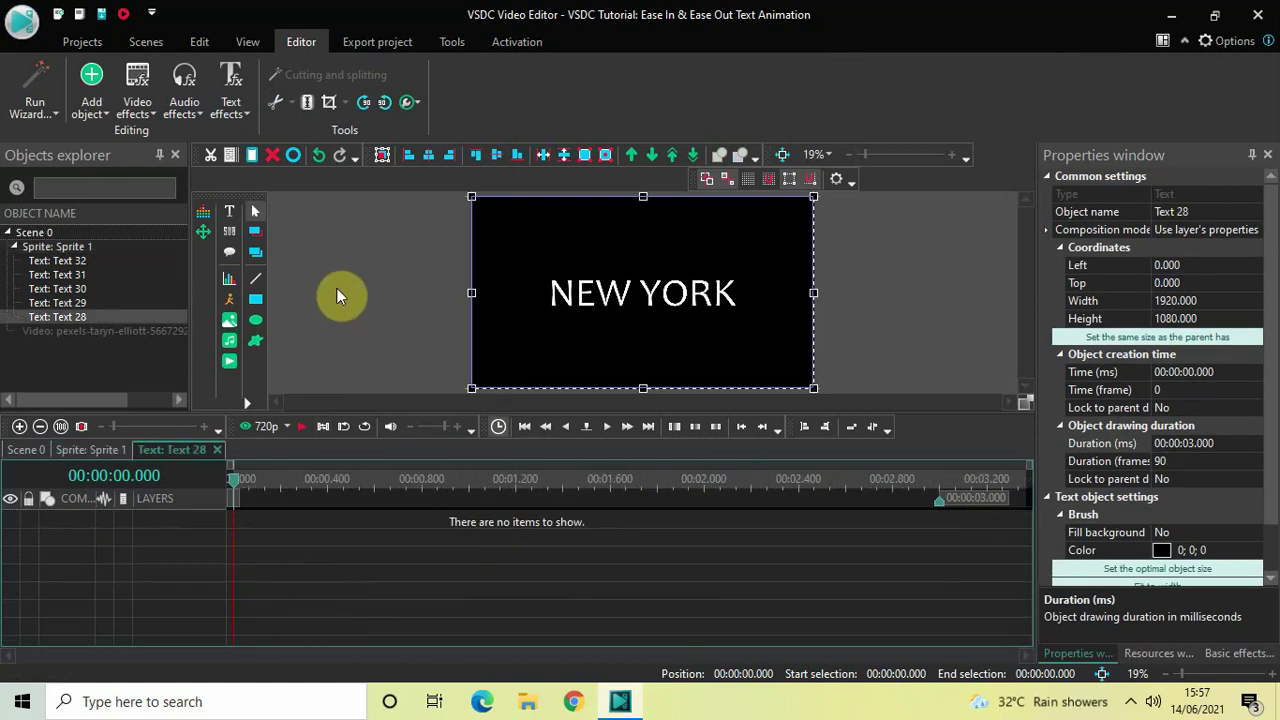
pyautogui.click(140, 108)
pyautogui.moveTo(188, 306)
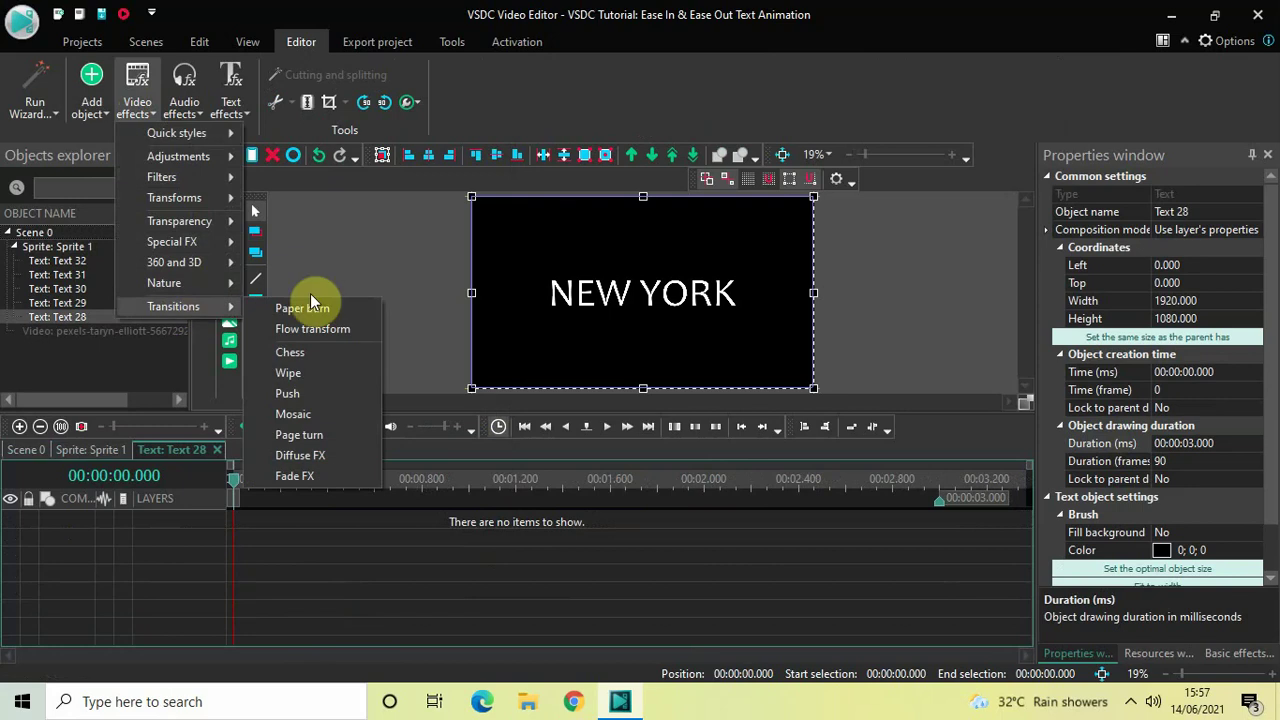
pyautogui.click(329, 396)
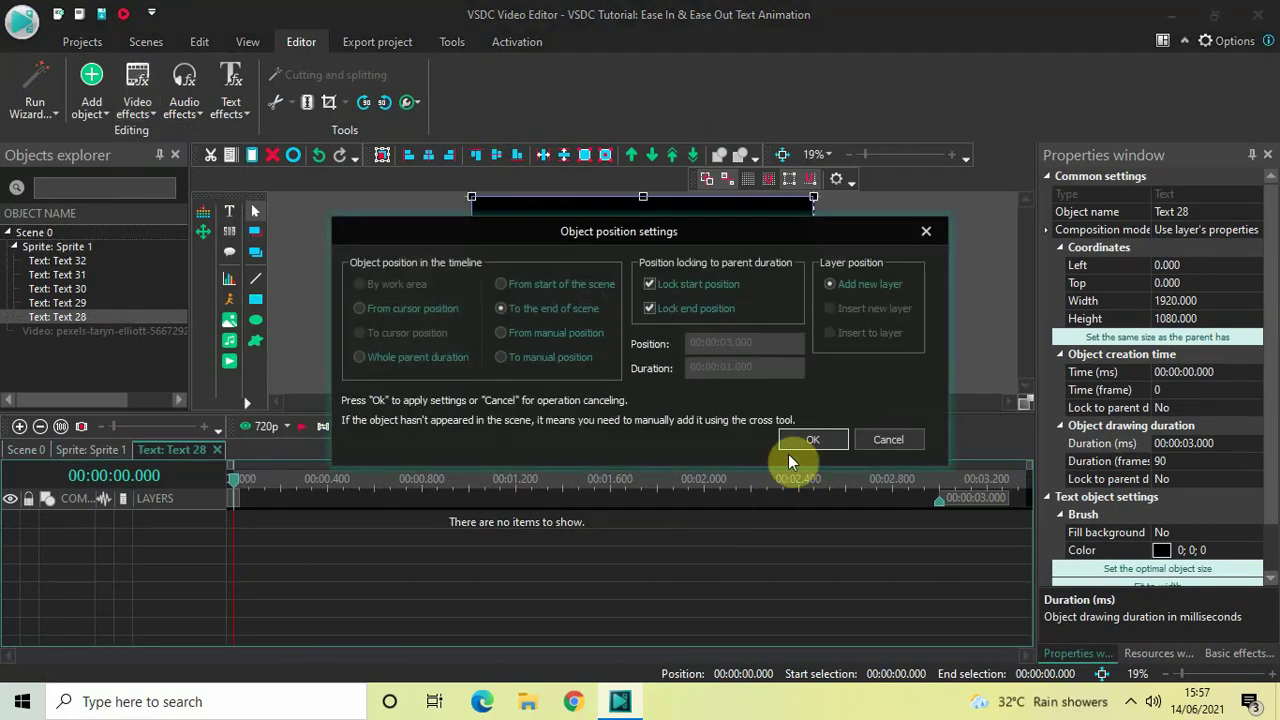
pyautogui.click(815, 440)
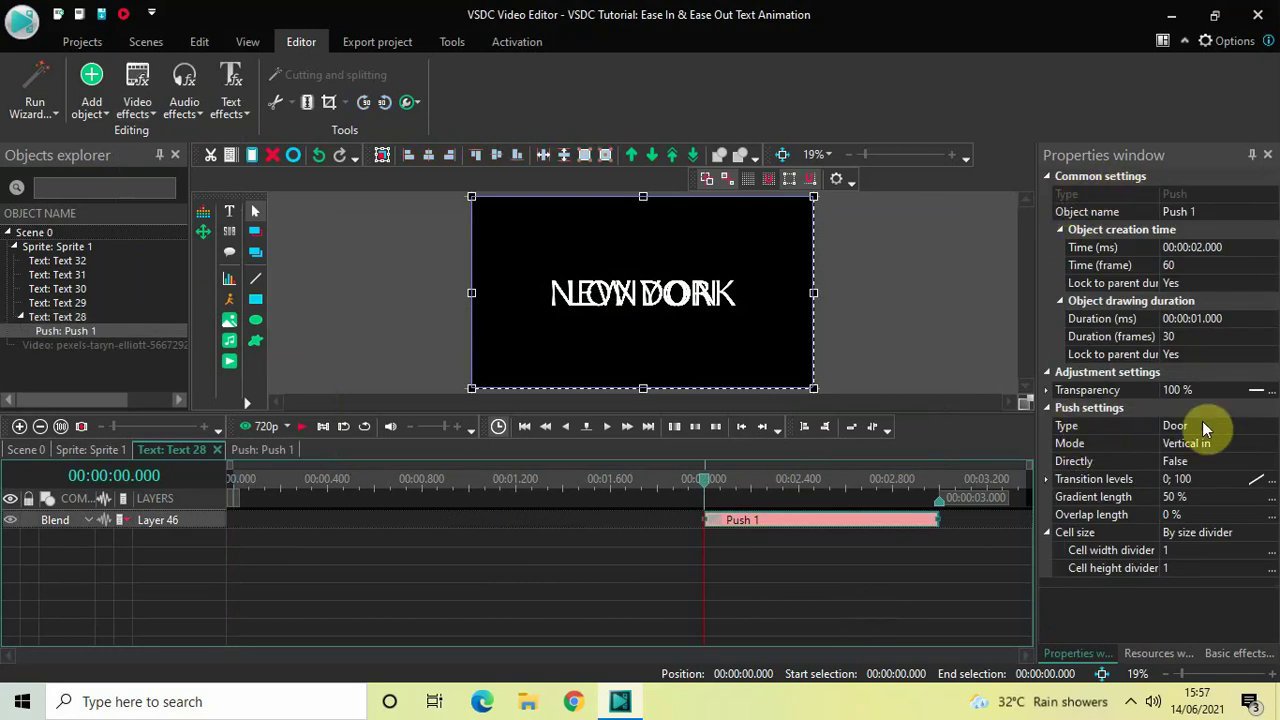
# - Set Push 1 to Side type, Left to right, Directly True, and gradient length 0
pyautogui.click(1268, 428)
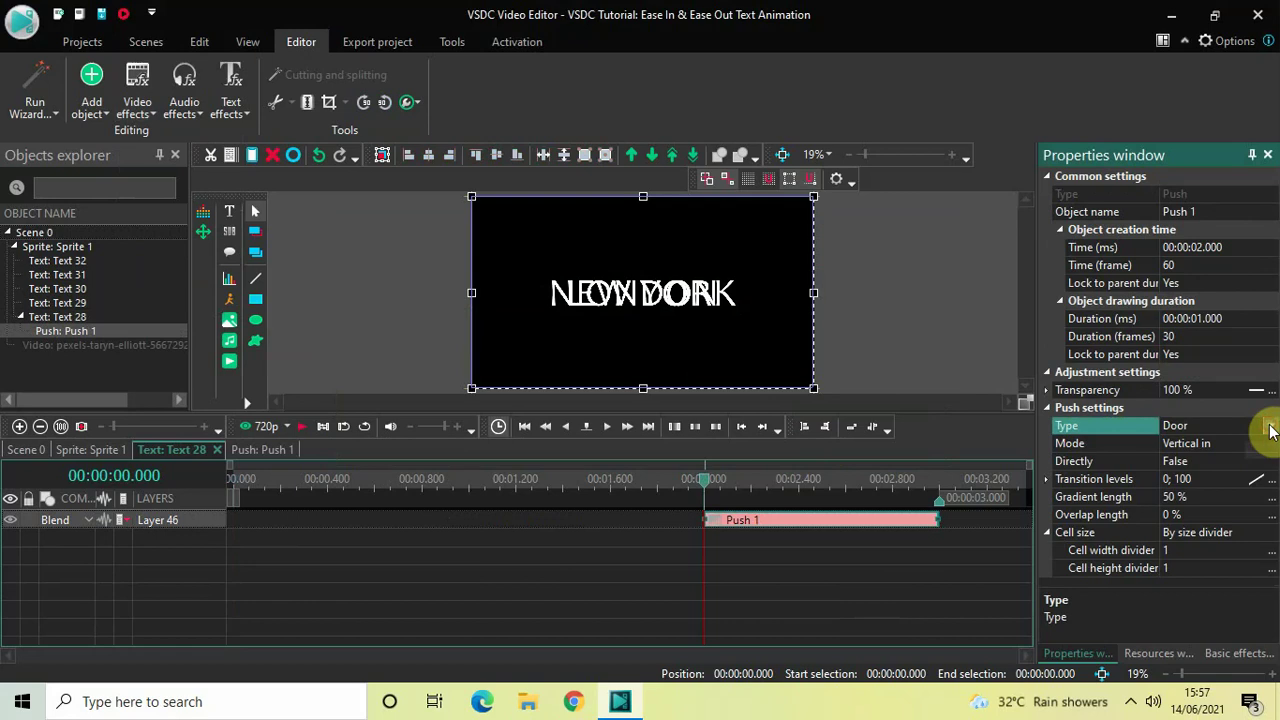
pyautogui.click(1270, 428)
pyautogui.click(1210, 458)
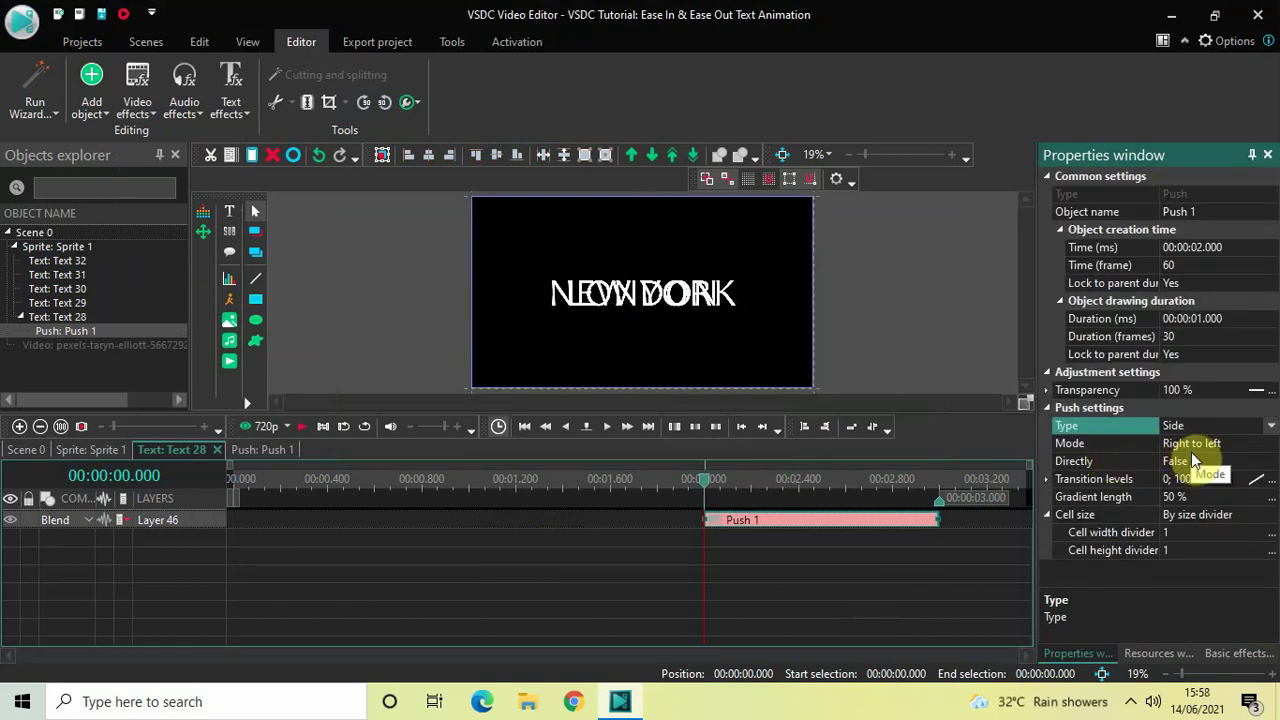
pyautogui.click(1268, 446)
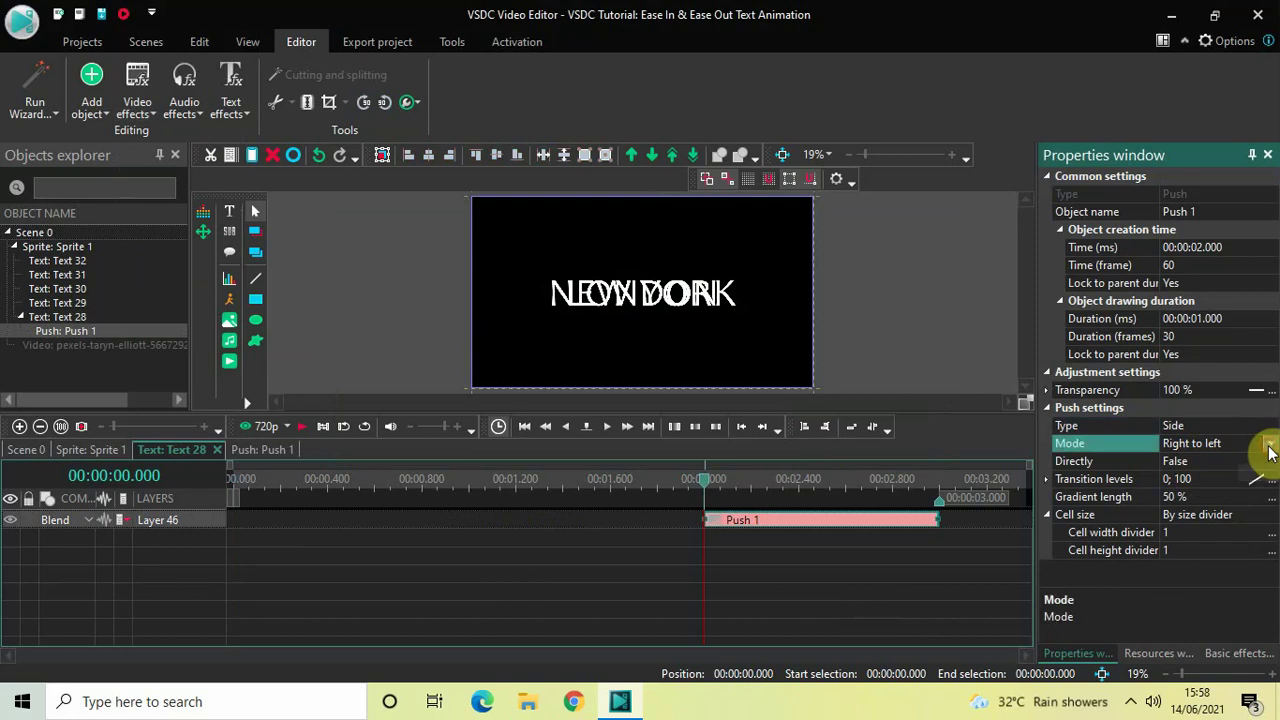
pyautogui.click(1270, 443)
pyautogui.click(1215, 478)
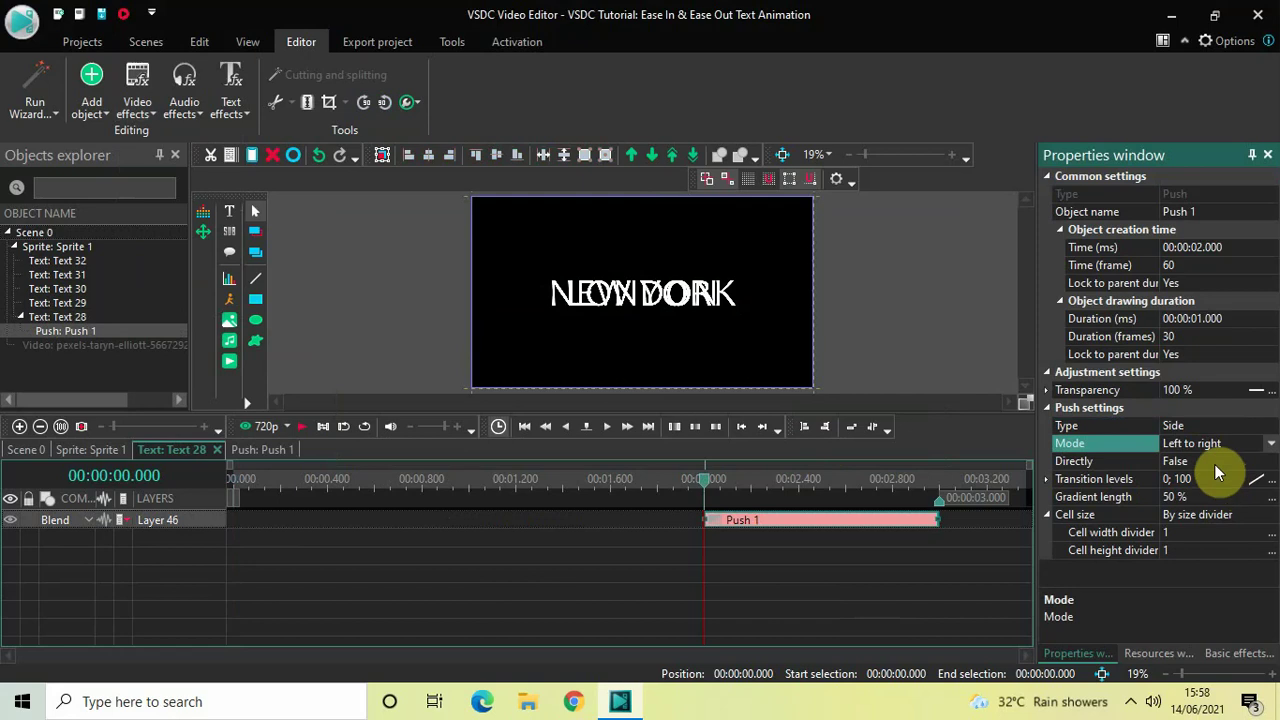
pyautogui.doubleClick(1215, 465)
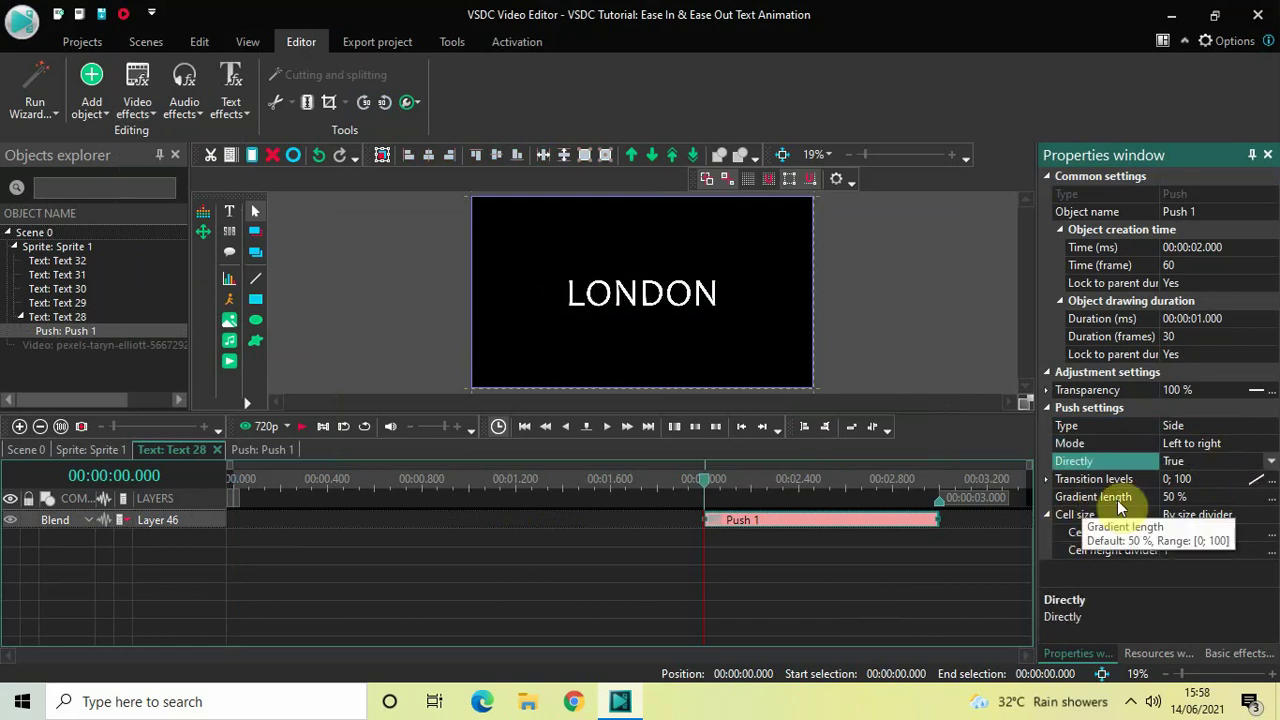
pyautogui.click(1217, 497)
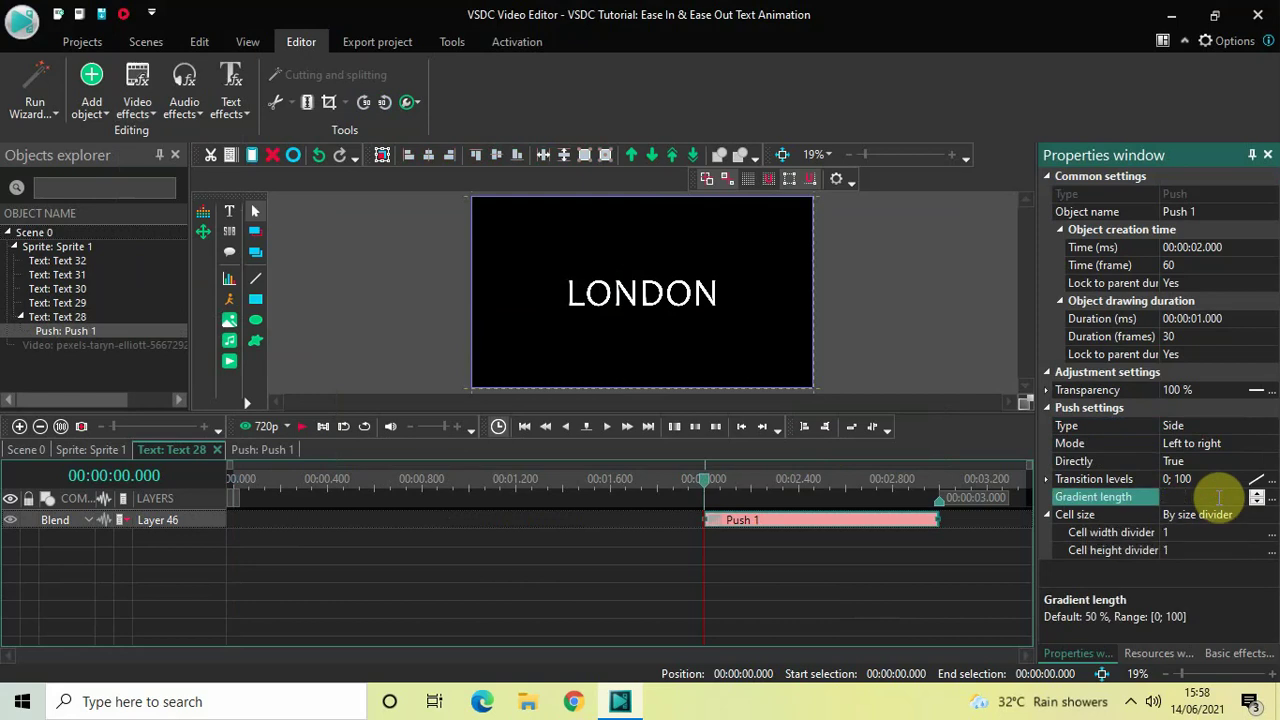
pyautogui.write('0')
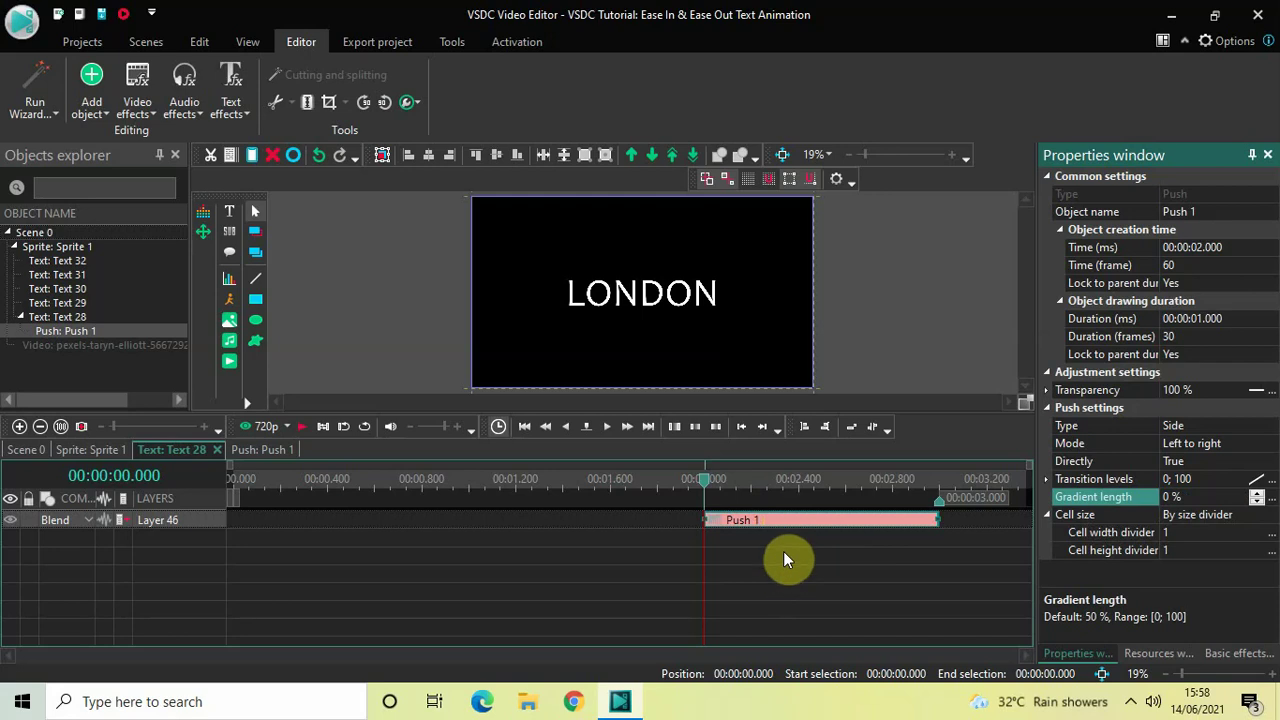
# - Move Push 1 to the start of Text 28 and preview the NEW YORK slide-in
pyautogui.moveTo(822, 520); pyautogui.dragTo(253, 441)
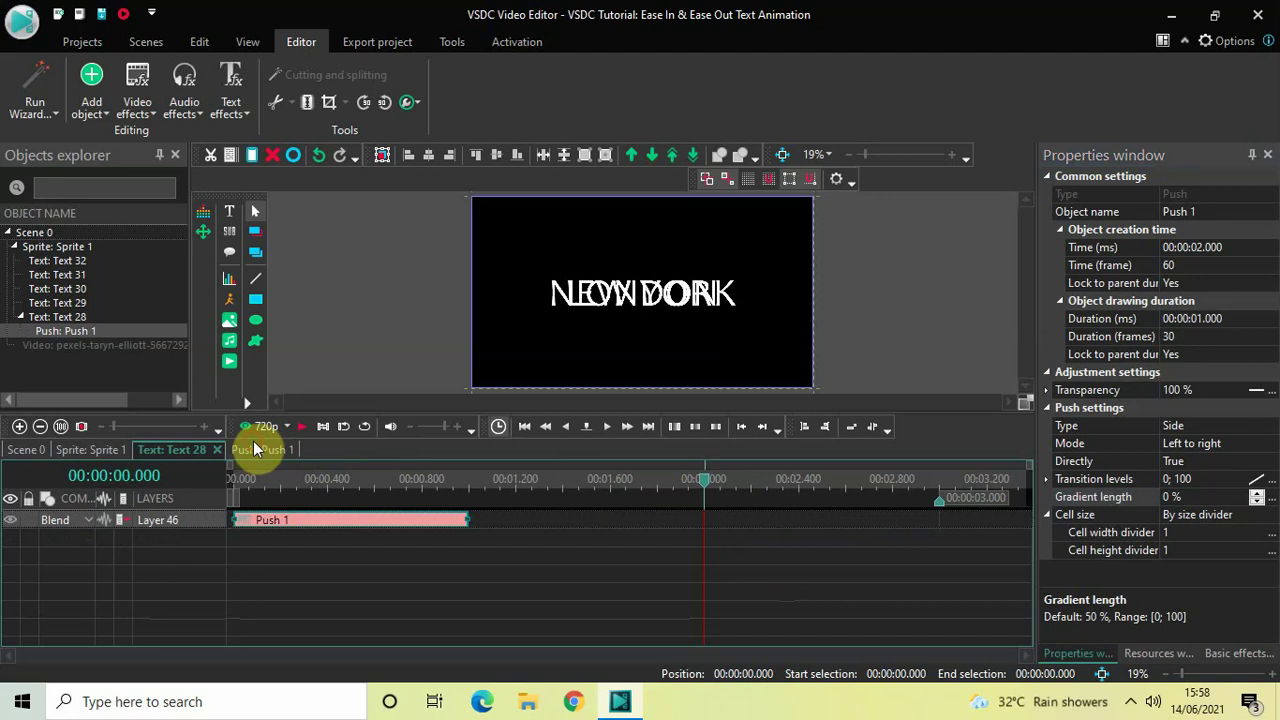
pyautogui.click(231, 487)
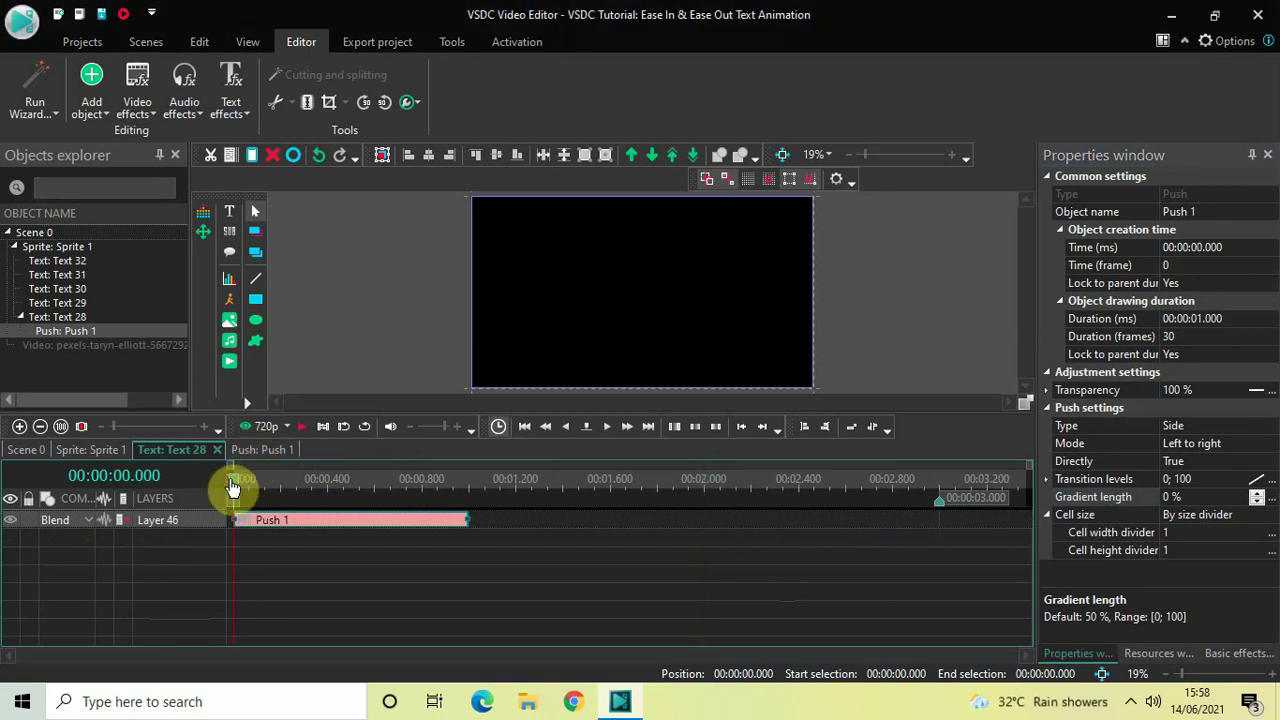
pyautogui.press('space')
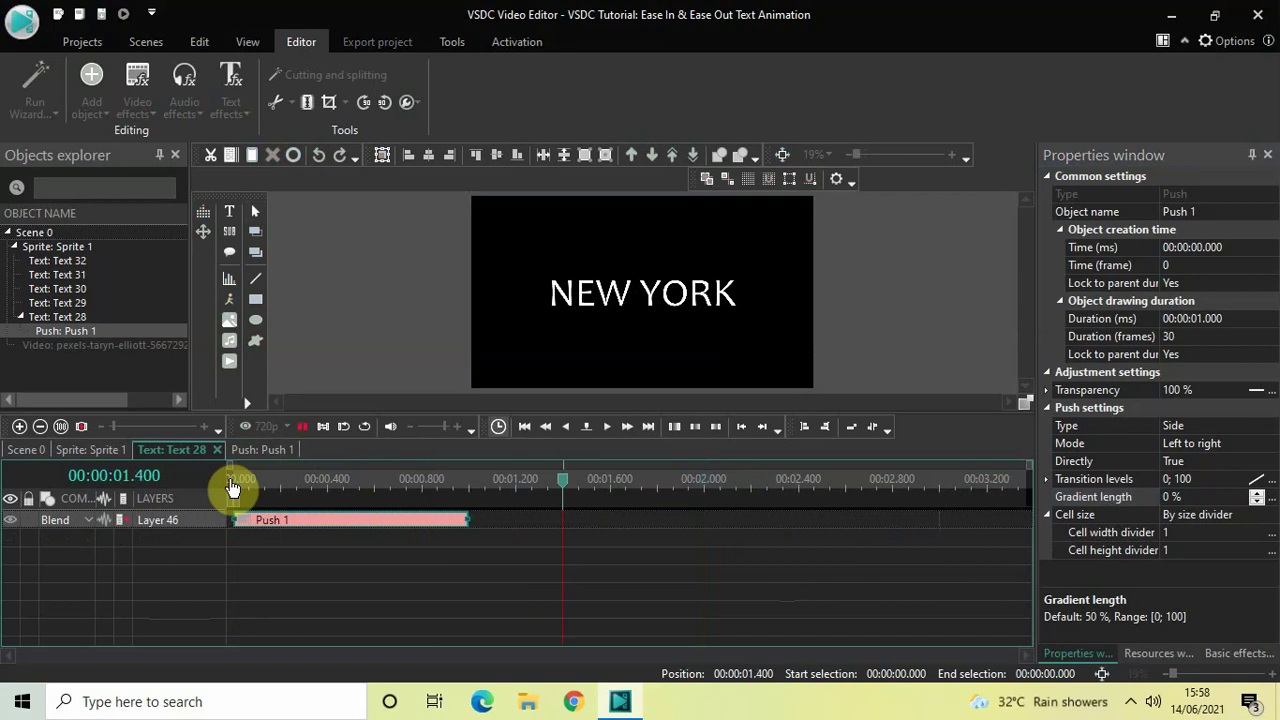
pyautogui.press('space')
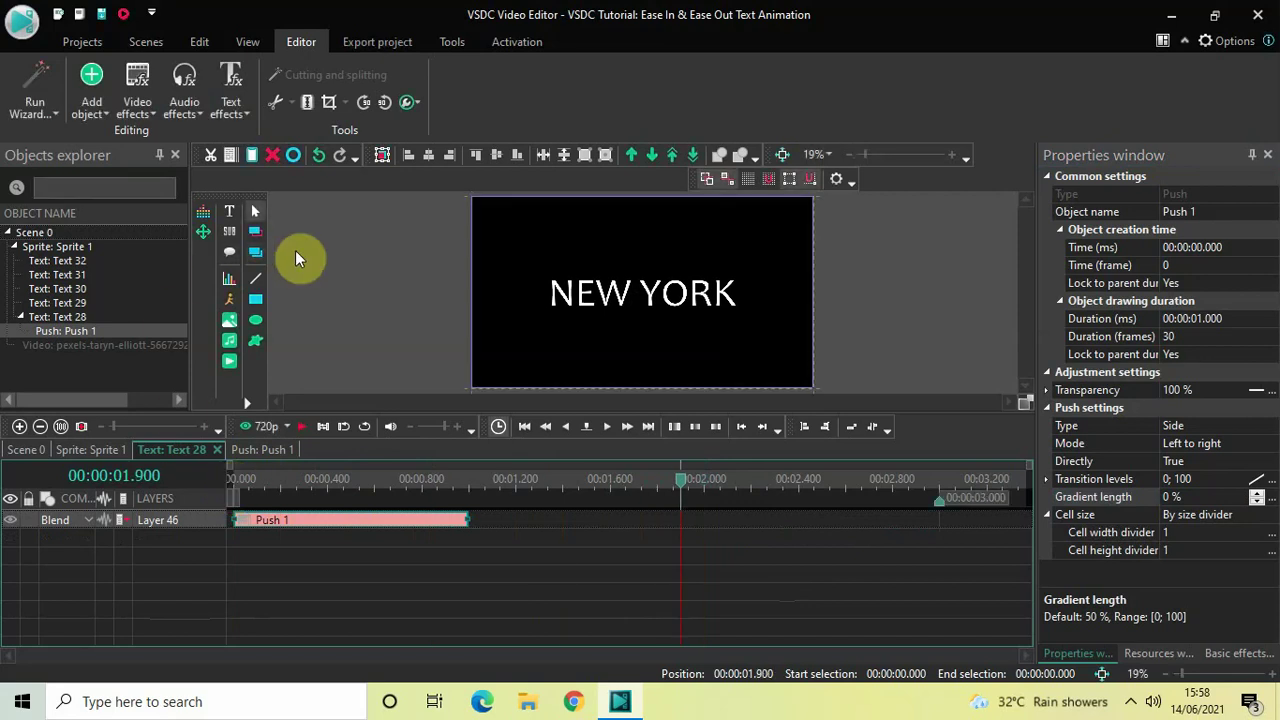
pyautogui.click(408, 565)
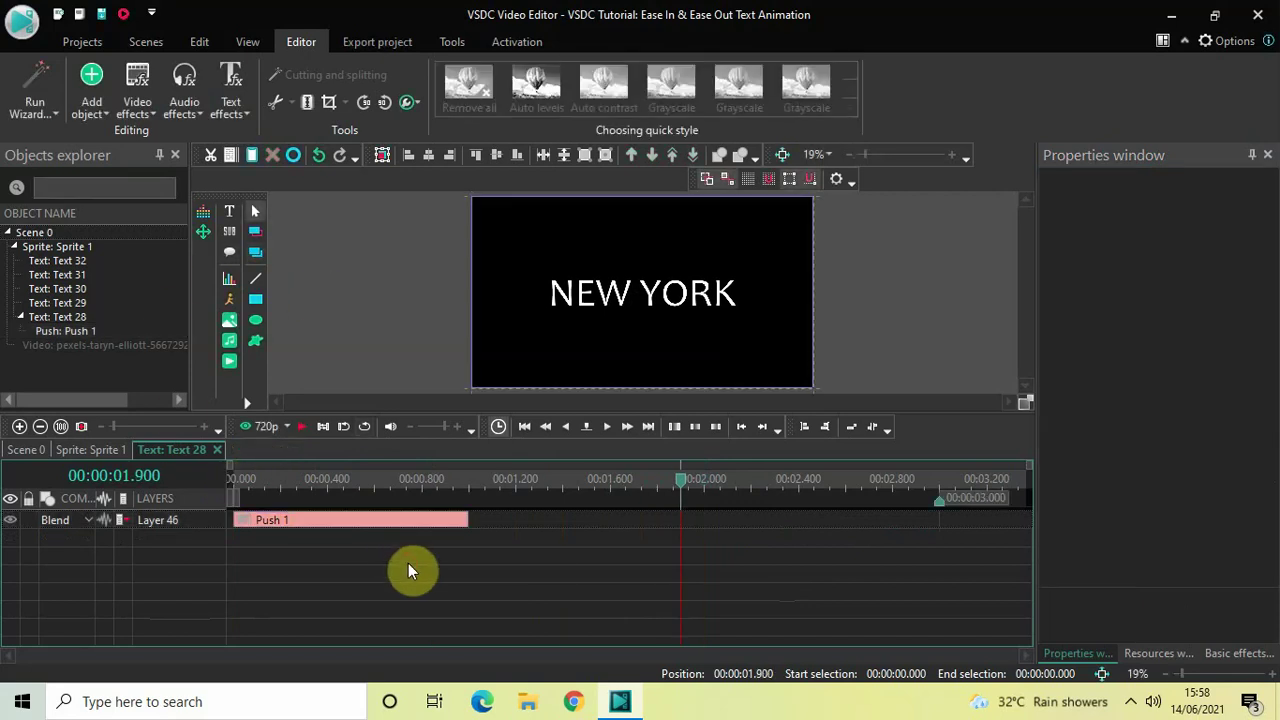
# - Add a second Push transition, Push 2, to Text 28 at its default placement
pyautogui.click(137, 100)
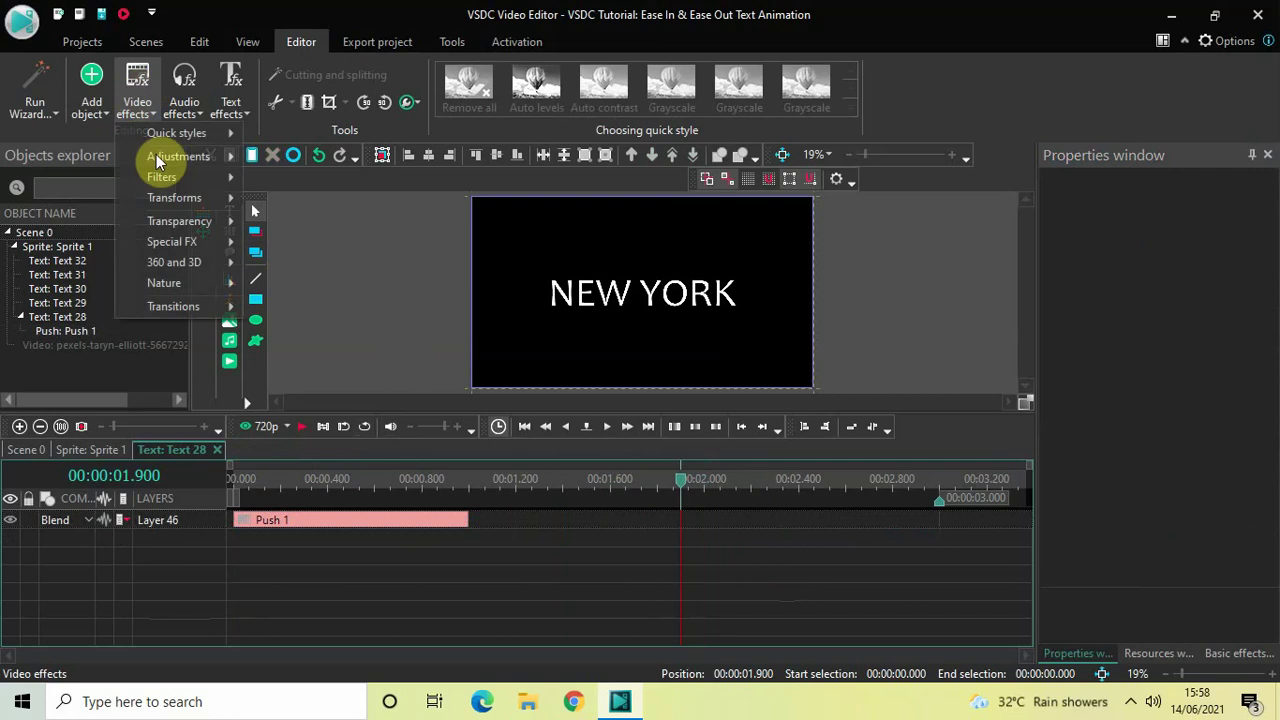
pyautogui.moveTo(188, 307)
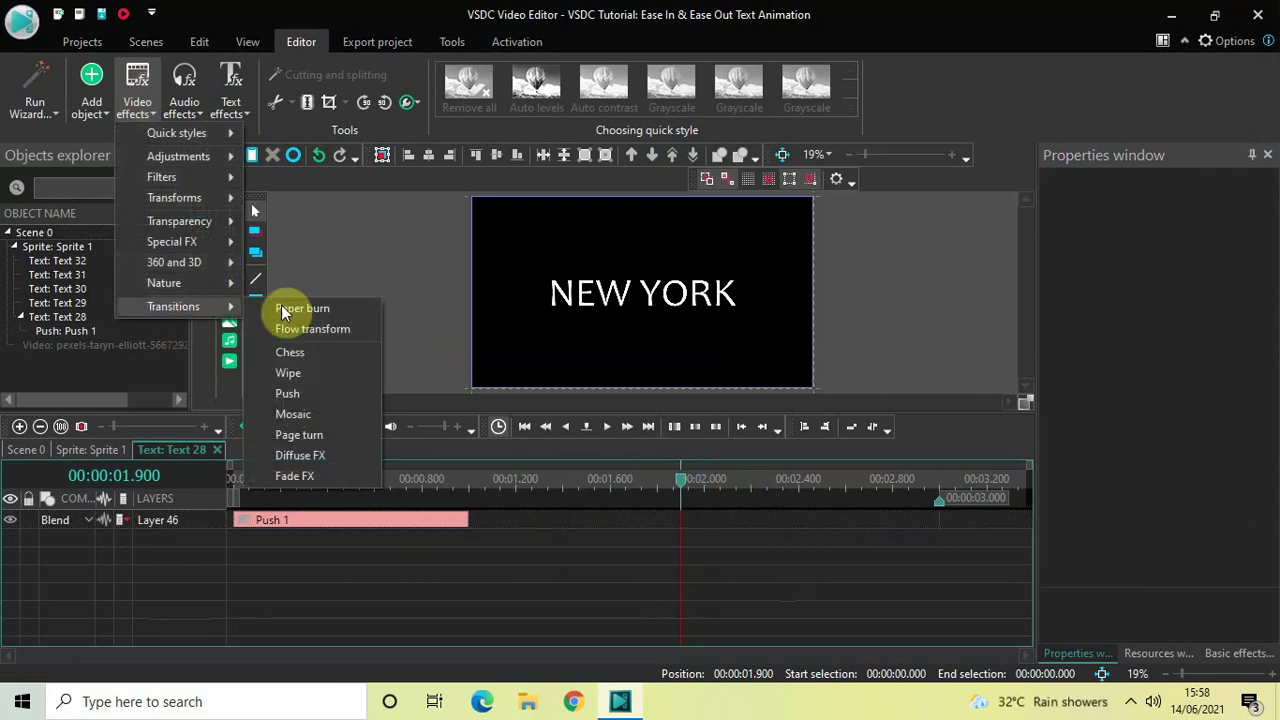
pyautogui.click(321, 394)
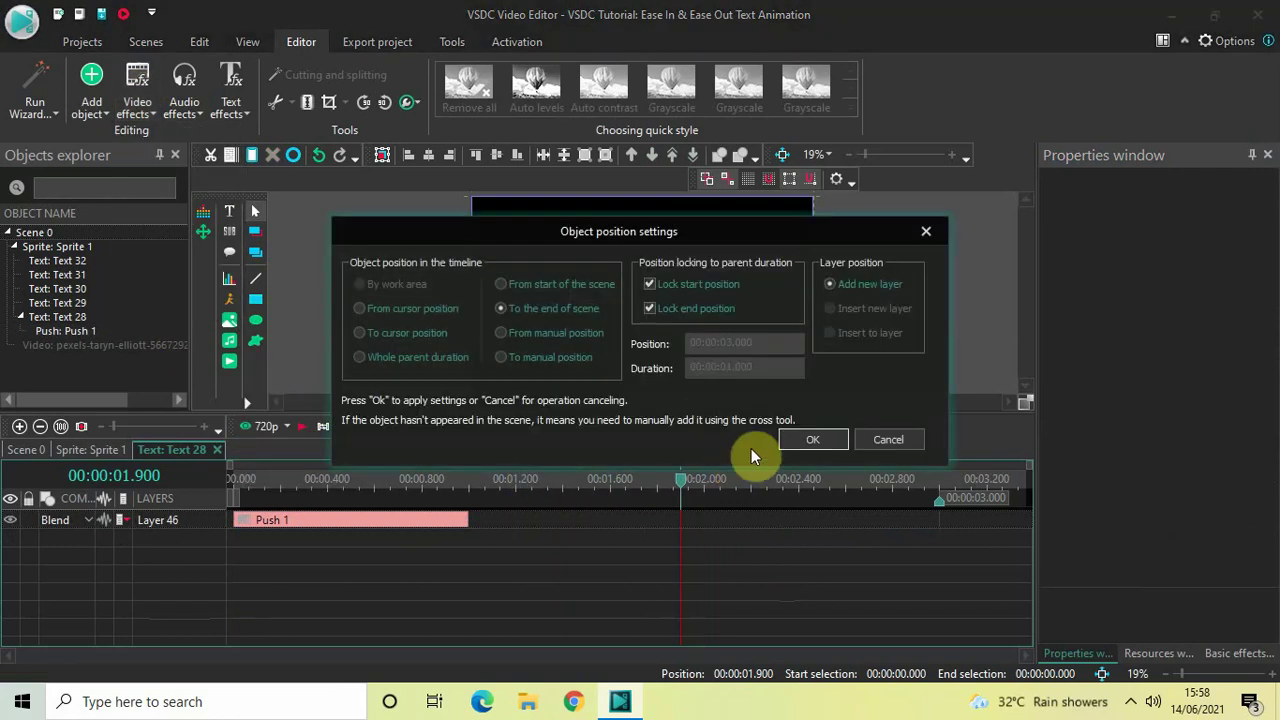
pyautogui.click(807, 436)
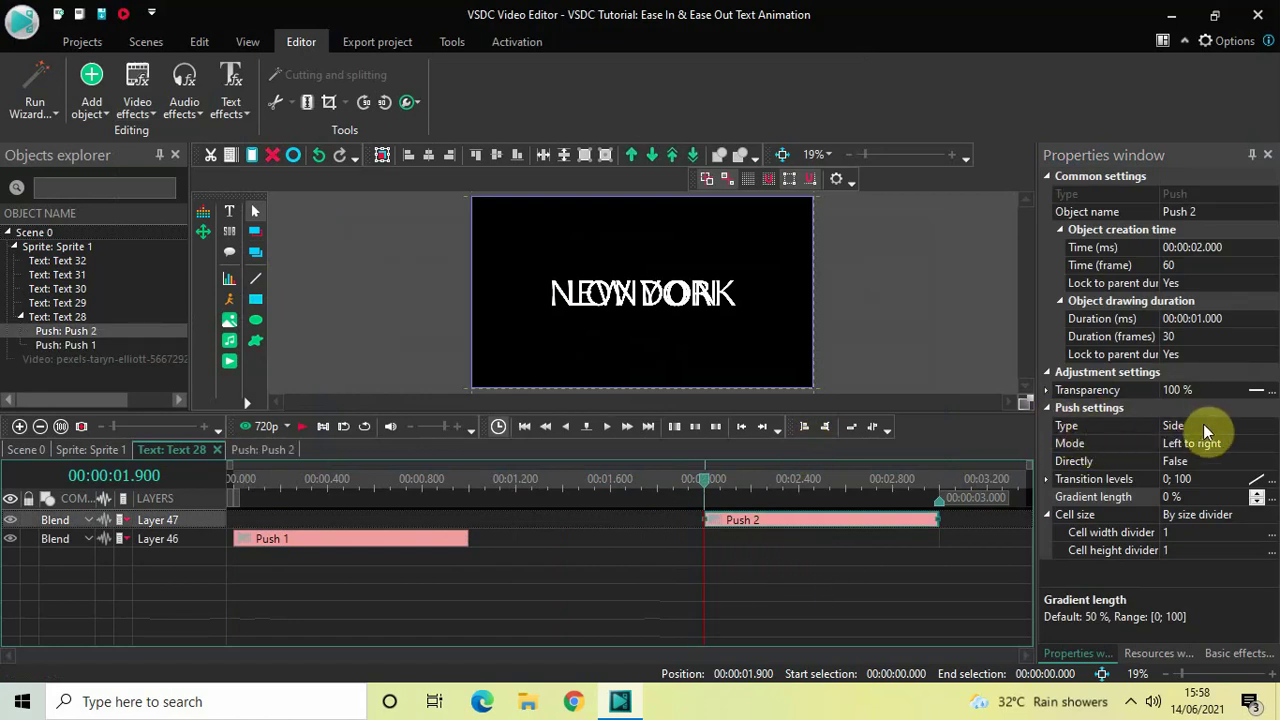
# - Set Push 2 to push right to left and return to Sprite 1's text clips
pyautogui.click(1270, 446)
pyautogui.click(1270, 446)
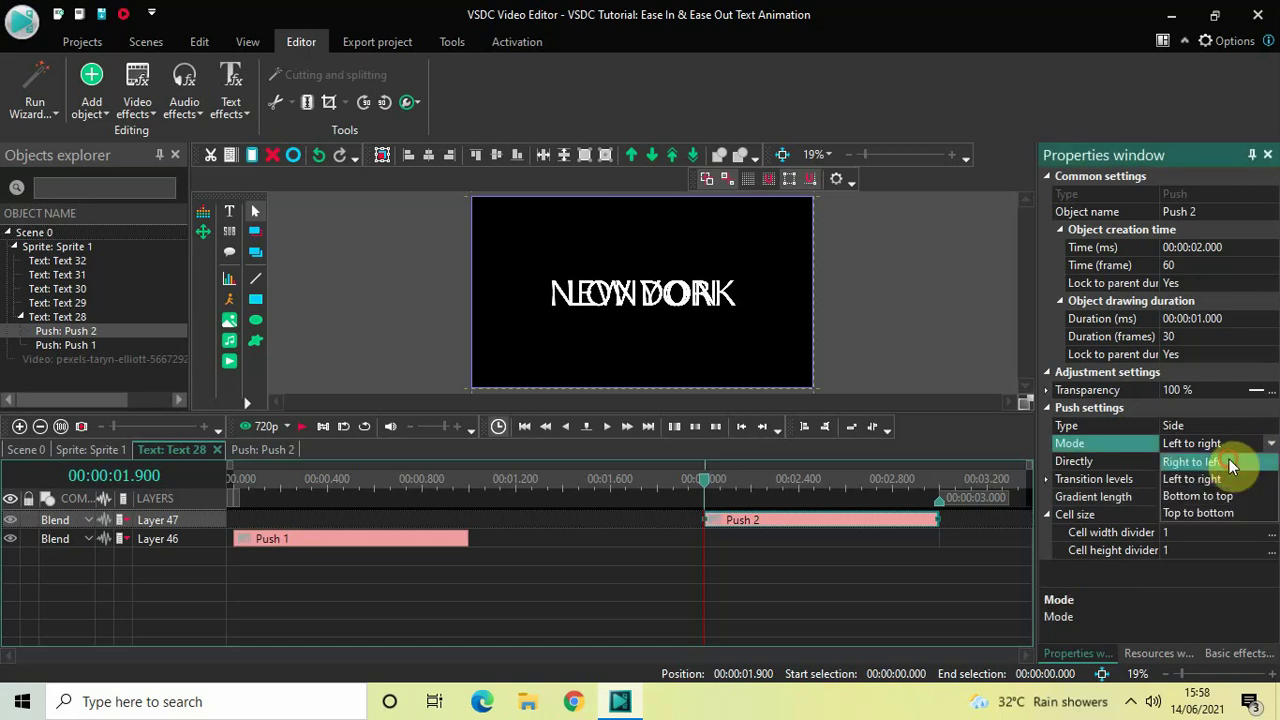
pyautogui.click(1229, 461)
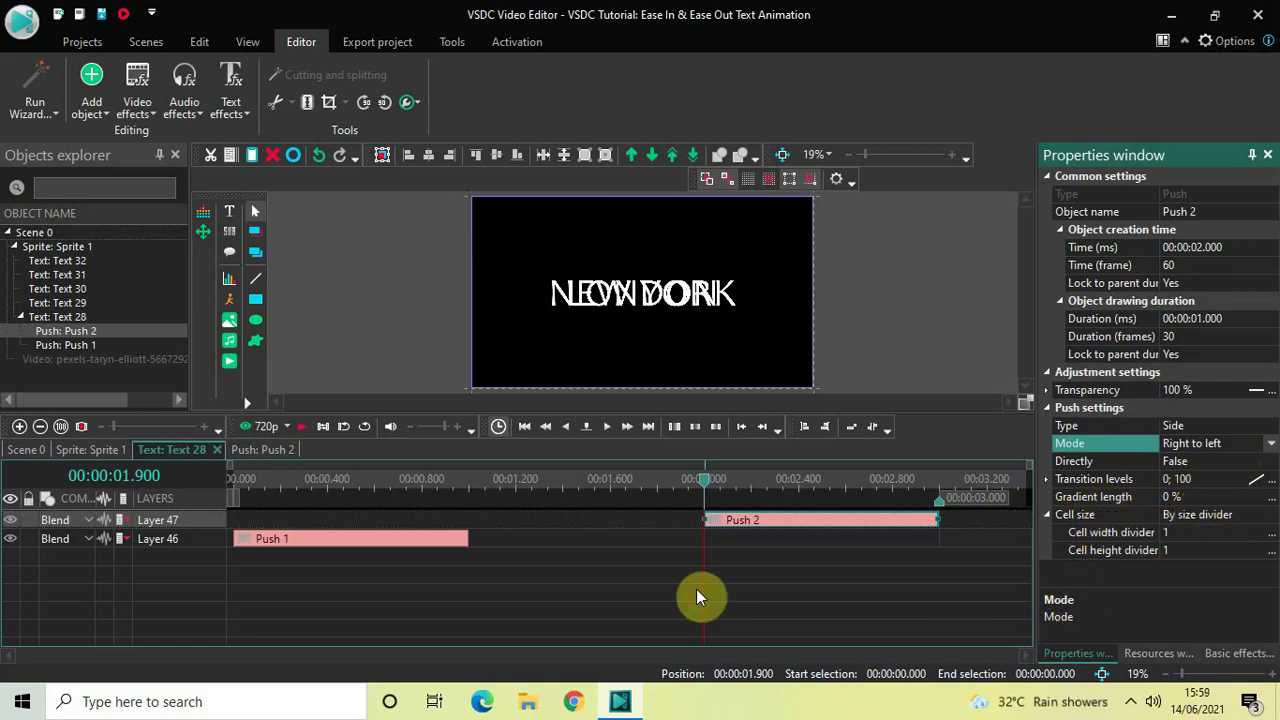
pyautogui.click(605, 599)
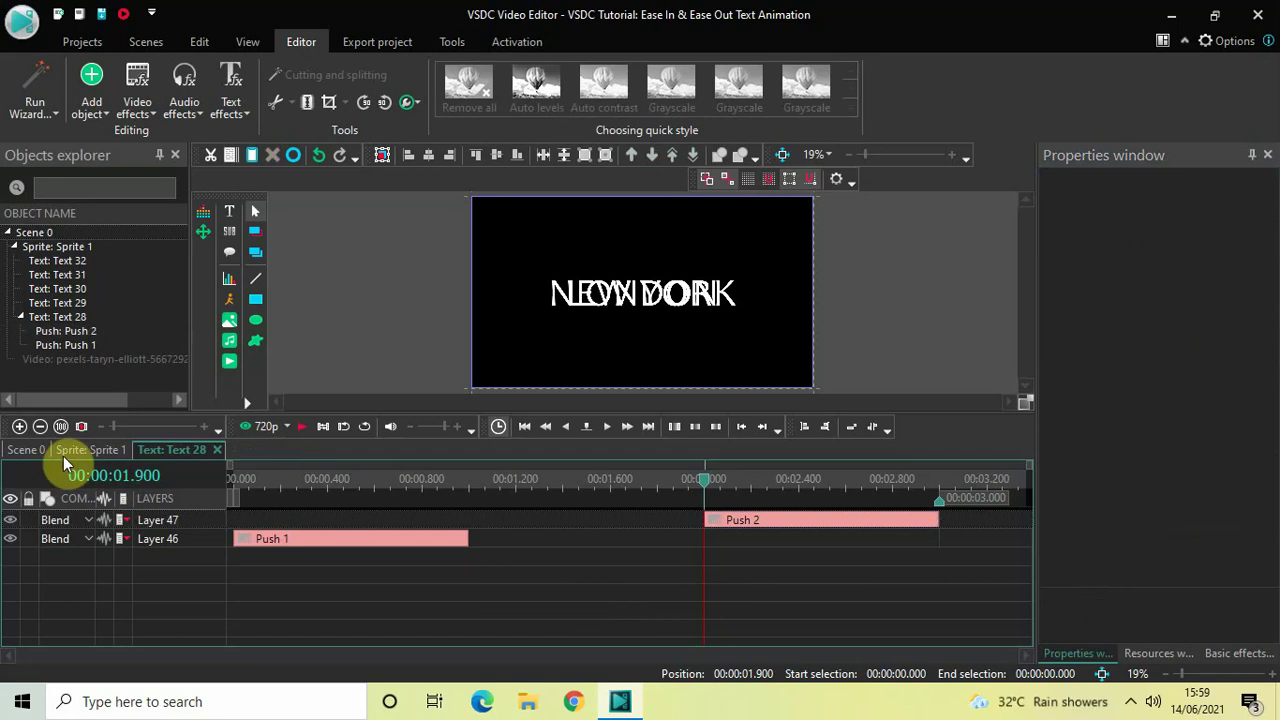
pyautogui.click(94, 449)
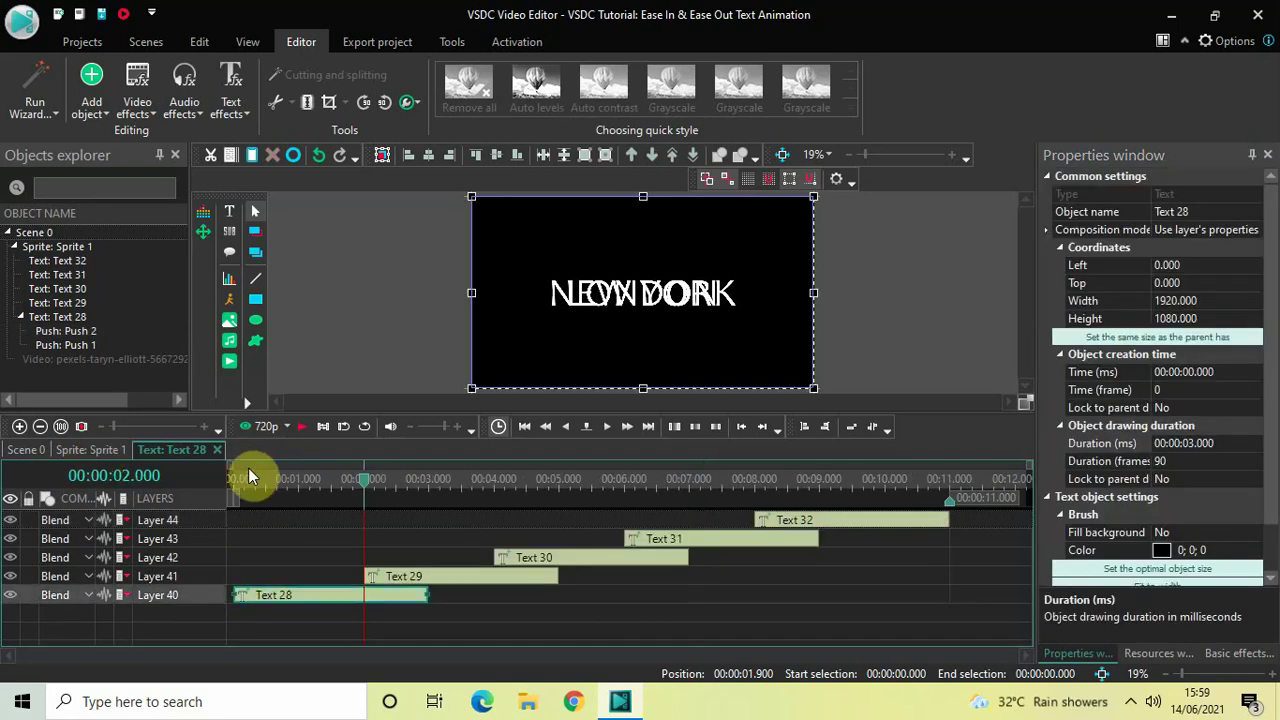
# - Open the Text 29 clip and add a Push transition, Push 3, at its default placement
pyautogui.click(500, 615)
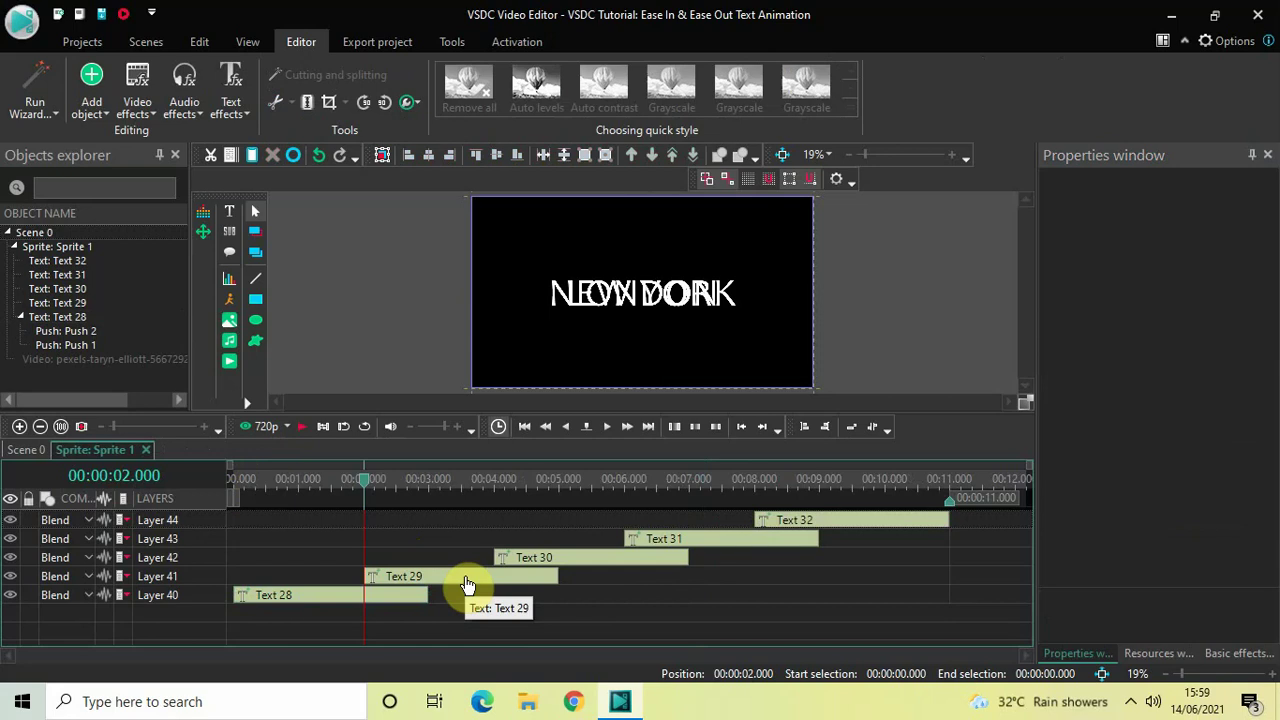
pyautogui.doubleClick(468, 585)
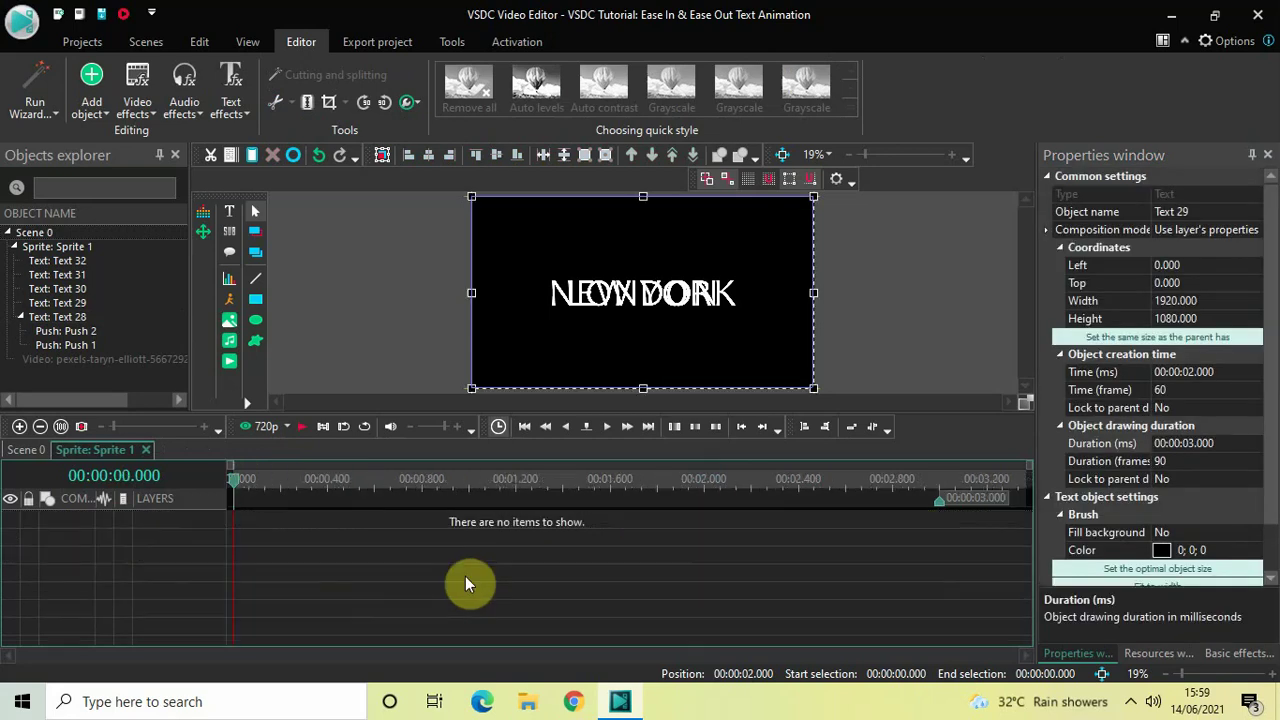
pyautogui.click(137, 92)
pyautogui.moveTo(202, 302)
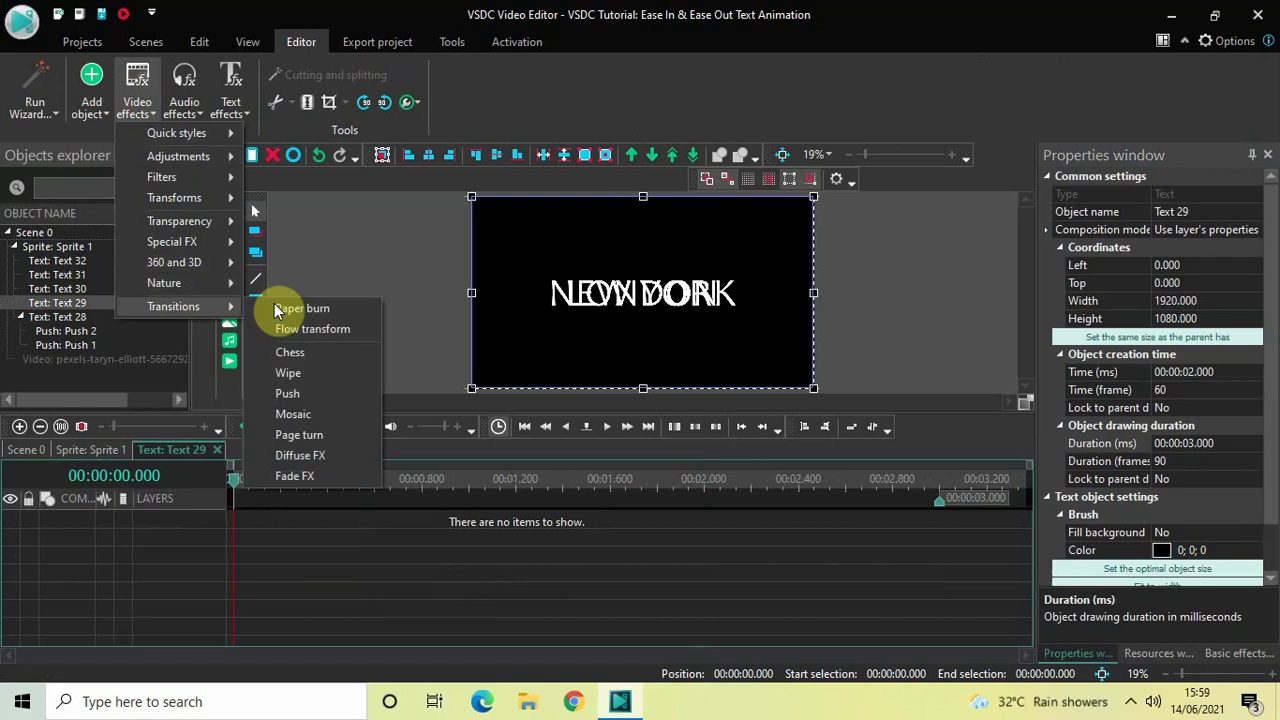
pyautogui.click(321, 391)
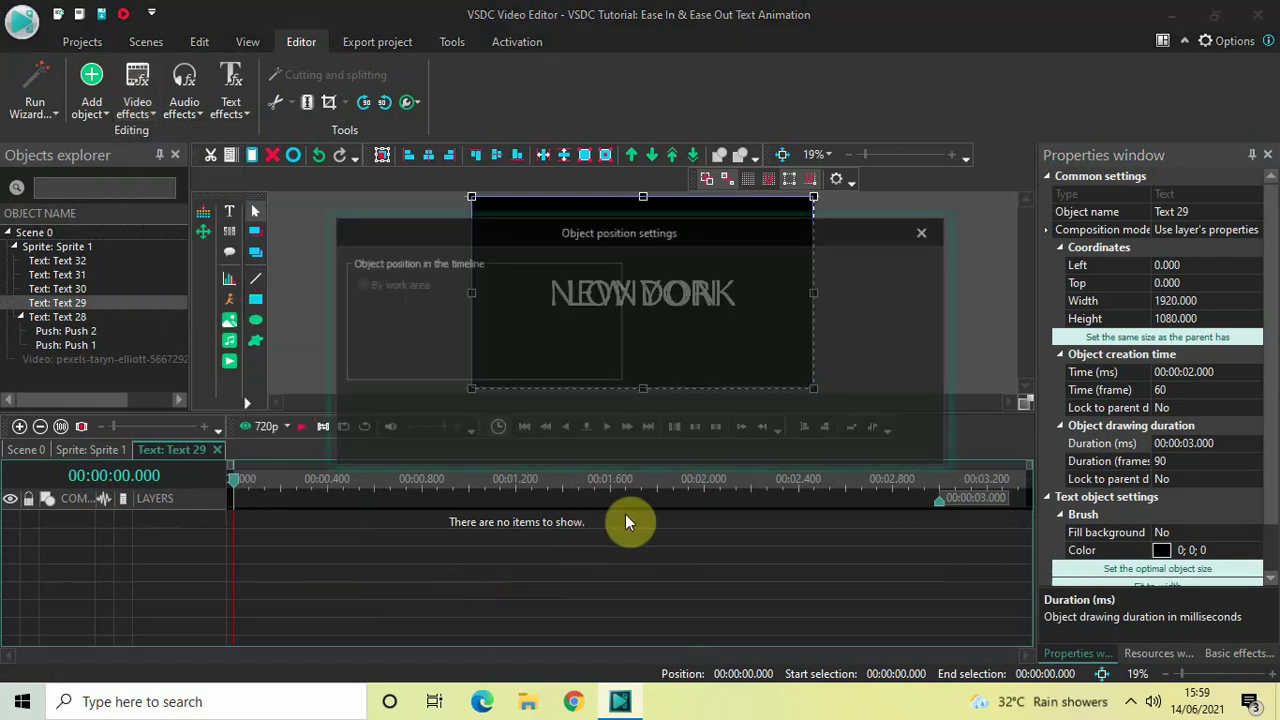
pyautogui.click(804, 439)
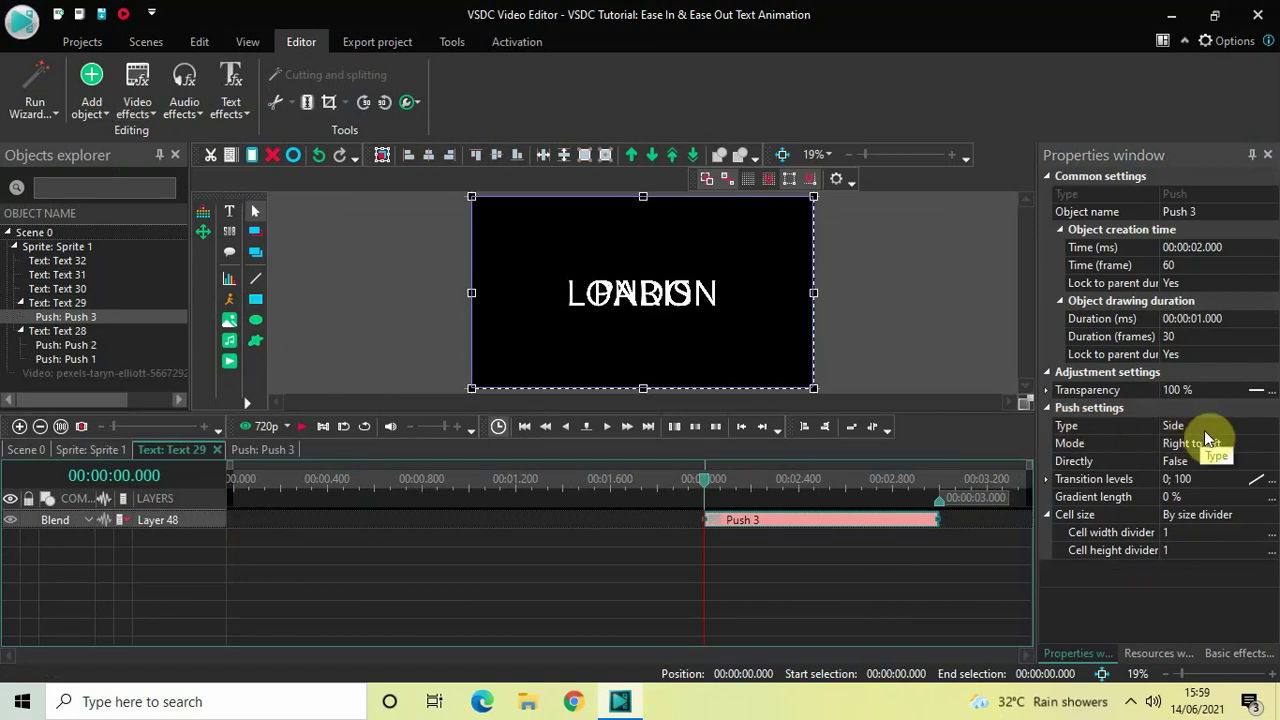
# - Make Push 3 a direct left-to-right push starting at 0 seconds, then show Scene 0
pyautogui.click(1276, 445)
pyautogui.click(1270, 443)
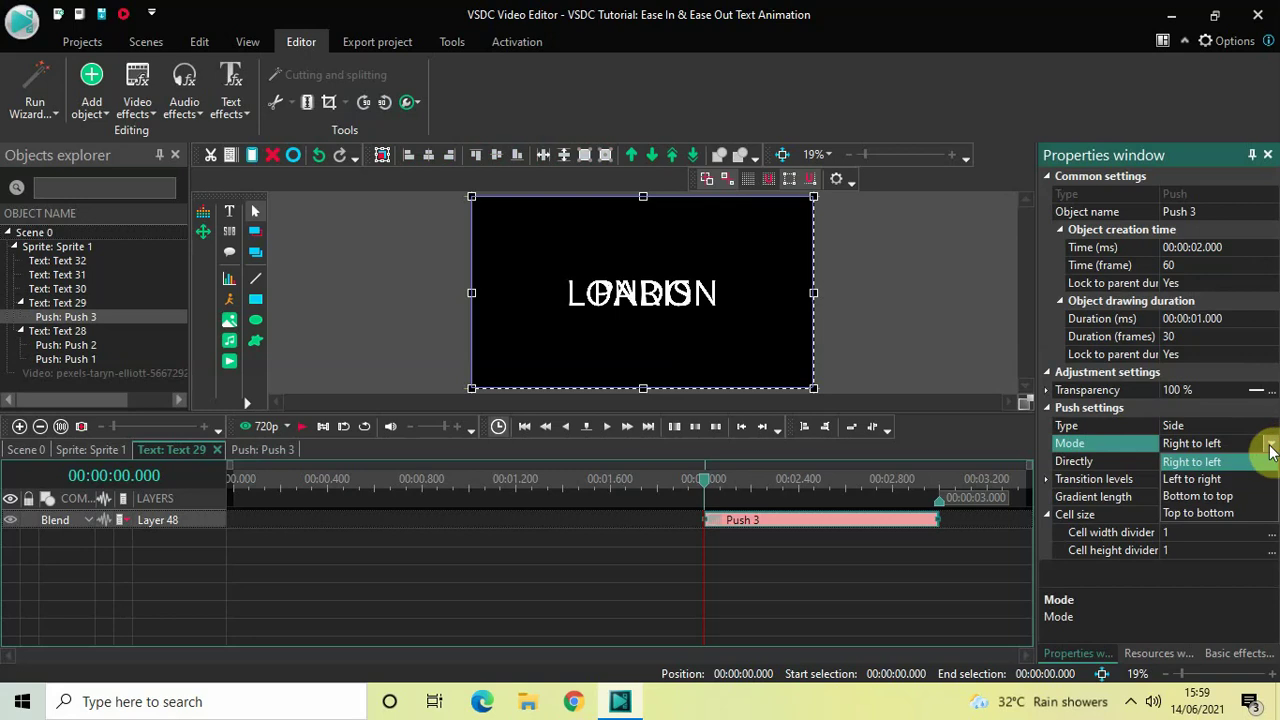
pyautogui.click(1225, 479)
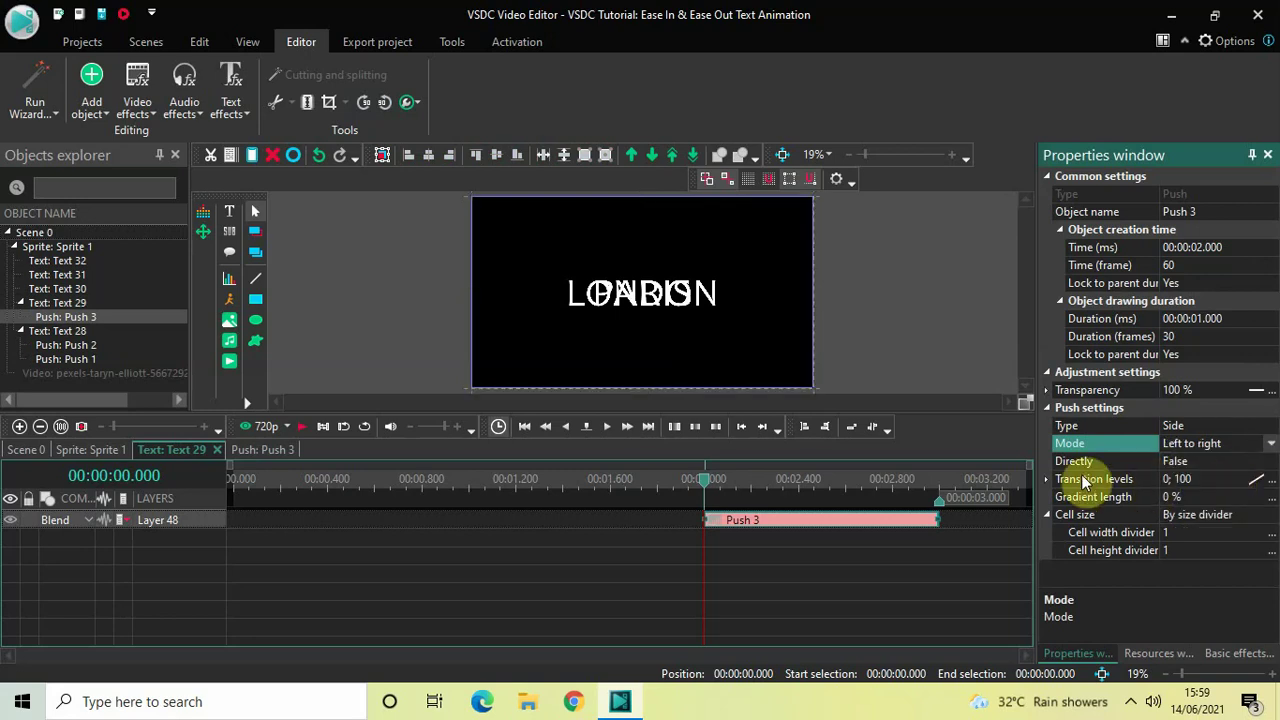
pyautogui.doubleClick(1216, 458)
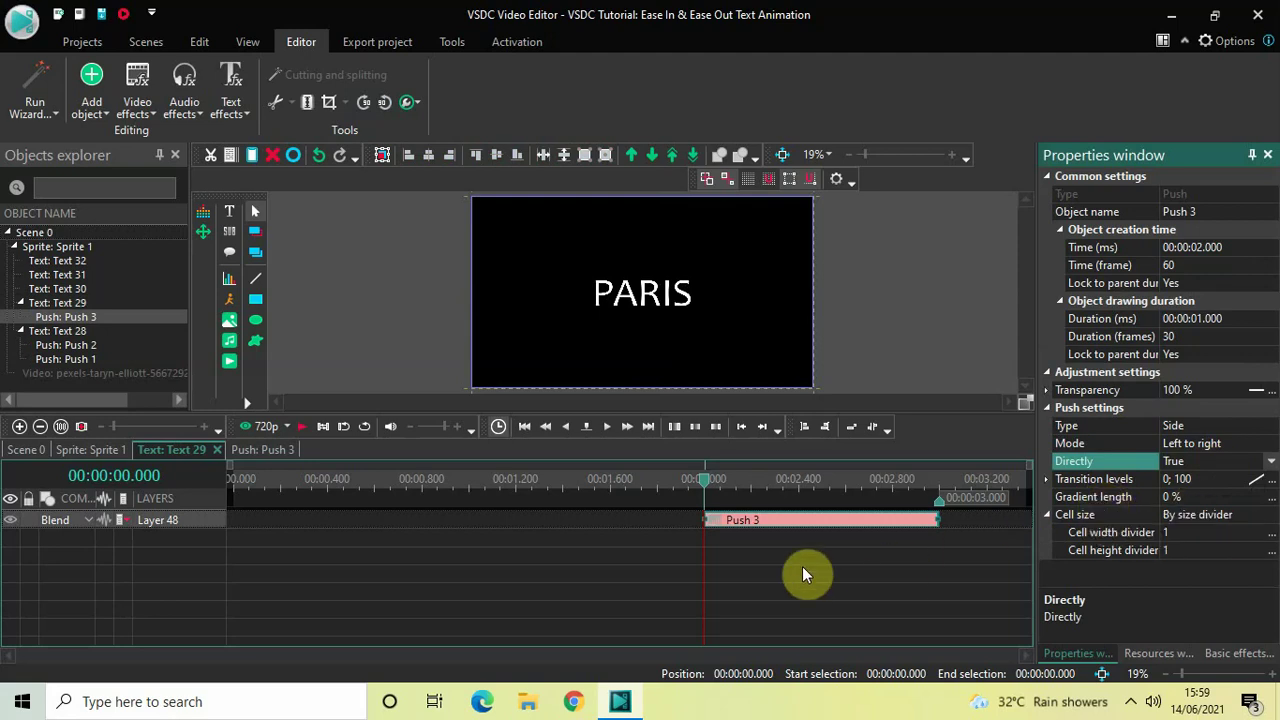
pyautogui.moveTo(812, 522); pyautogui.dragTo(577, 521)
pyautogui.moveTo(452, 470); pyautogui.dragTo(347, 450)
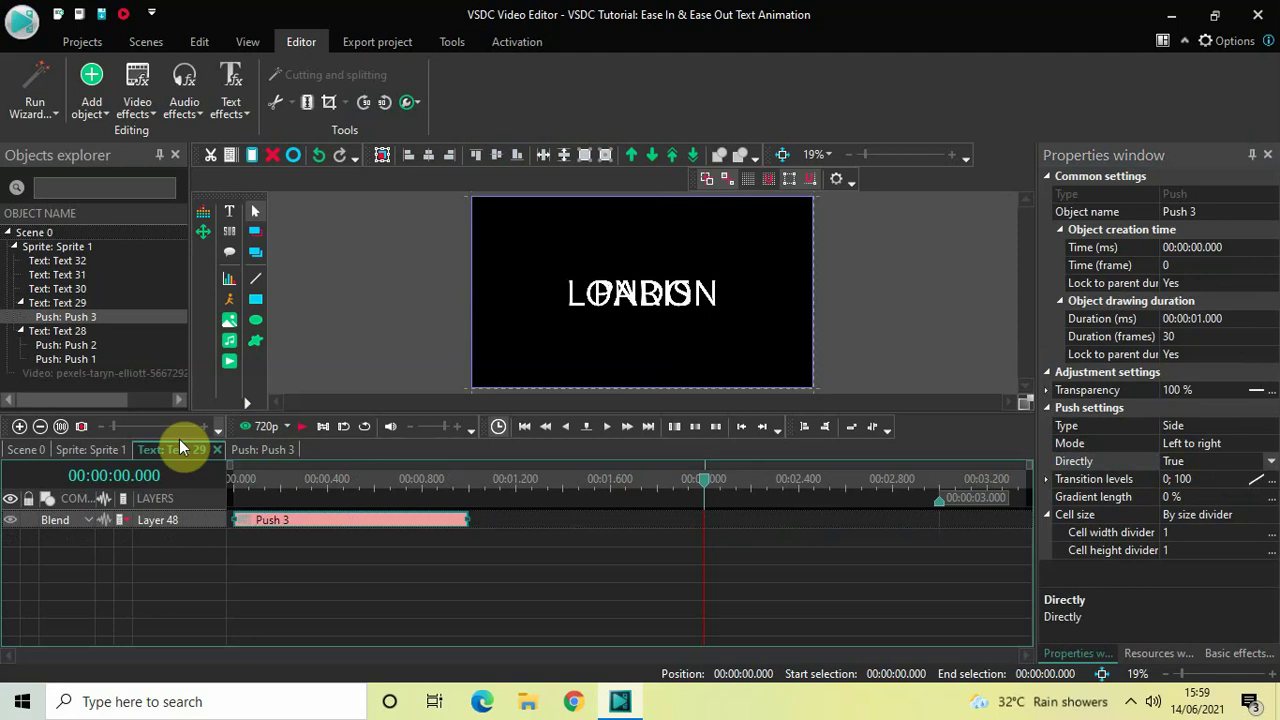
pyautogui.click(24, 451)
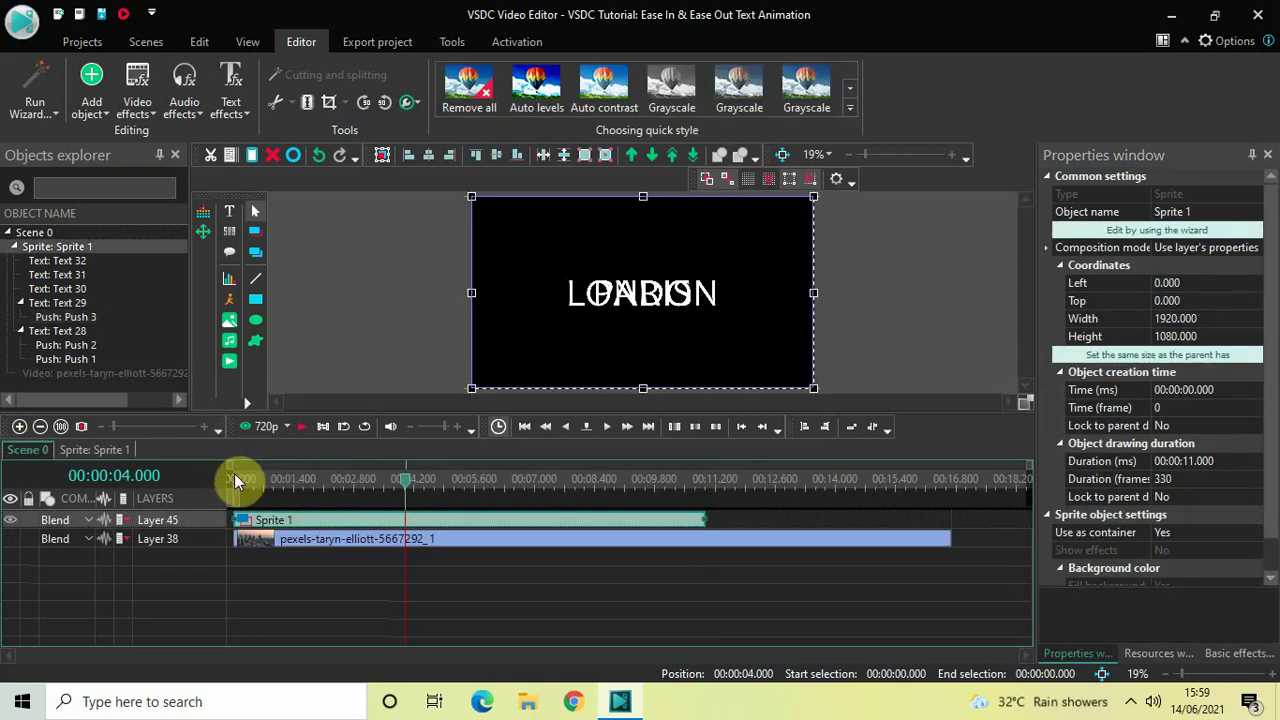
# - Preview the NEW YORK and LONDON push-ins from 0, then reopen Text 29 inside Sprite 1
pyautogui.click(232, 474)
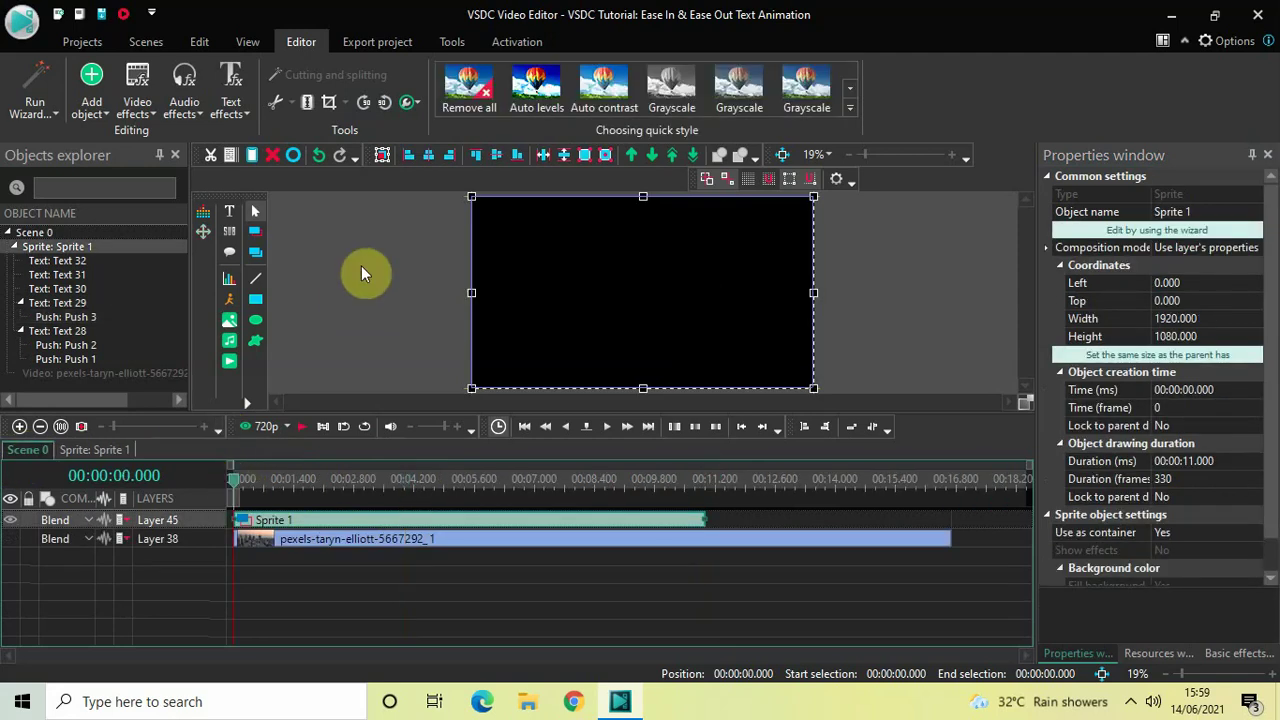
pyautogui.press('space')
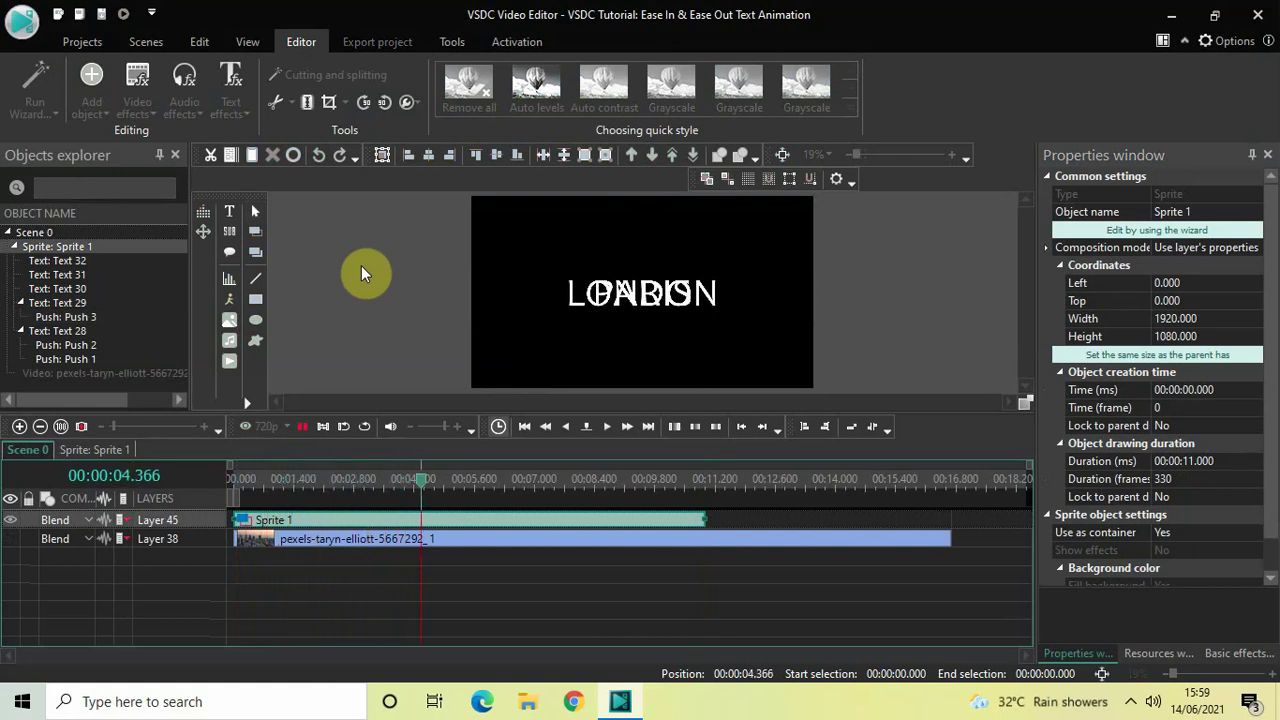
pyautogui.press('space')
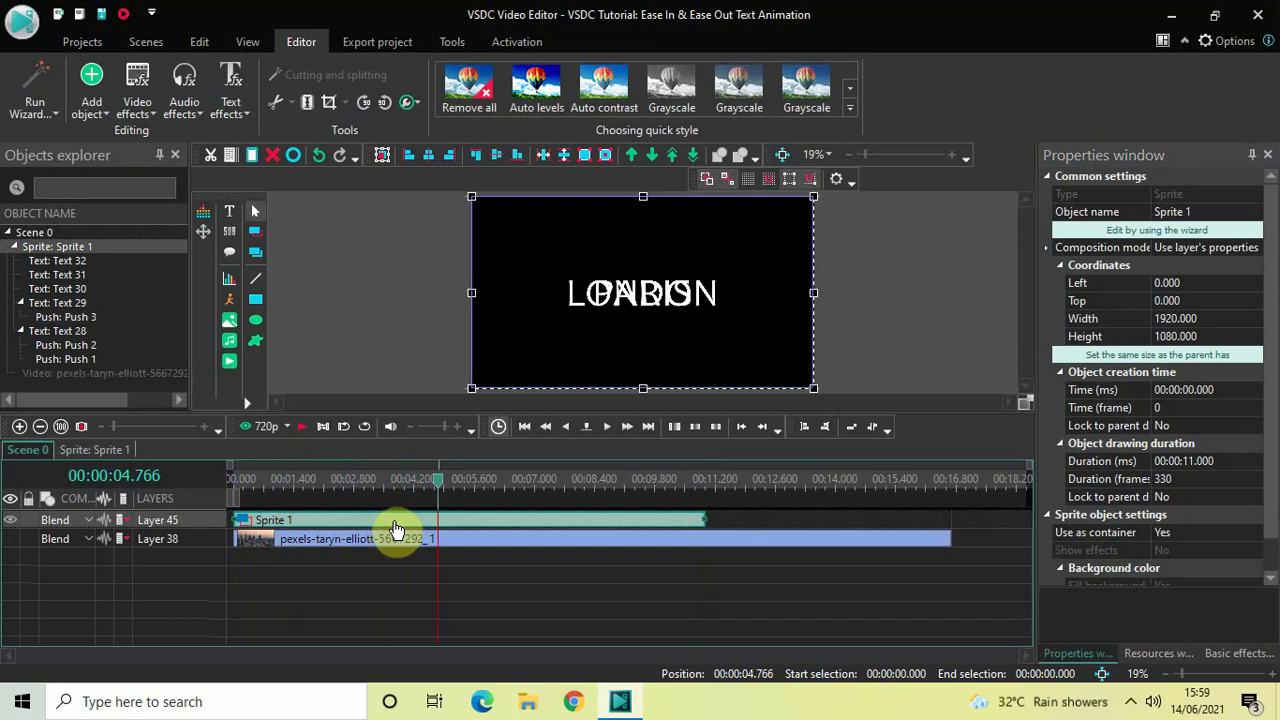
pyautogui.doubleClick(394, 521)
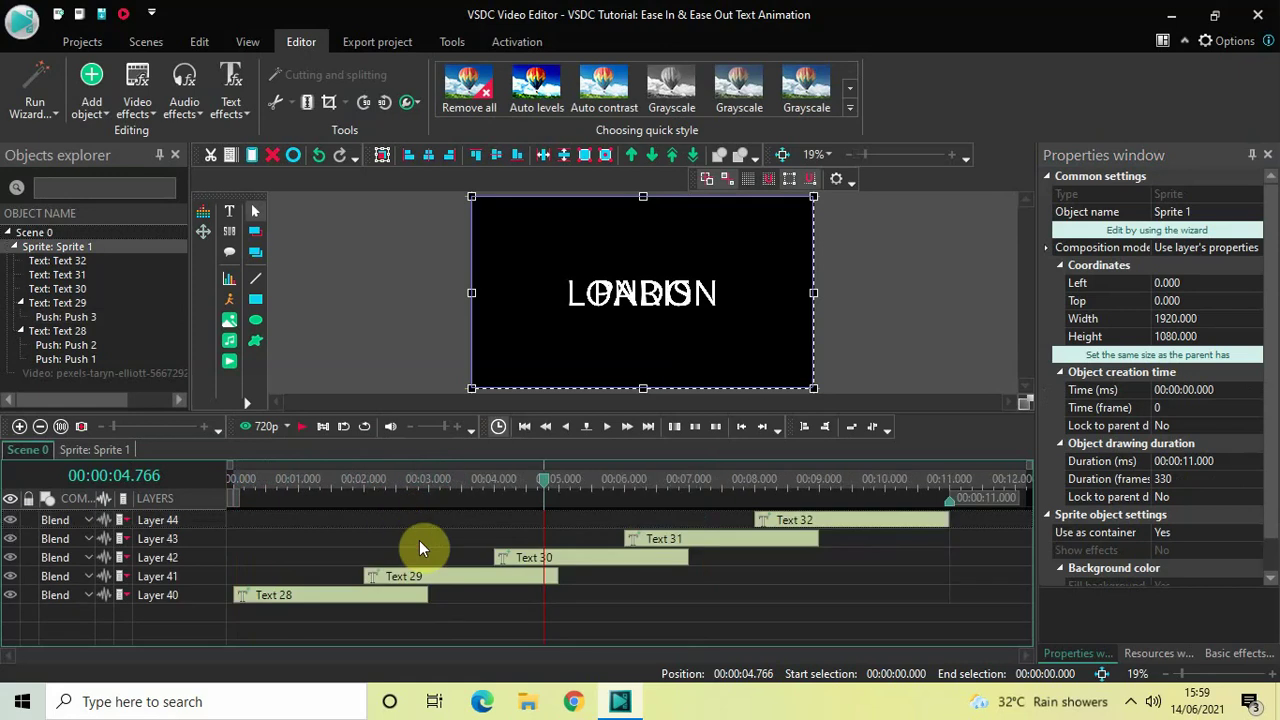
pyautogui.doubleClick(455, 580)
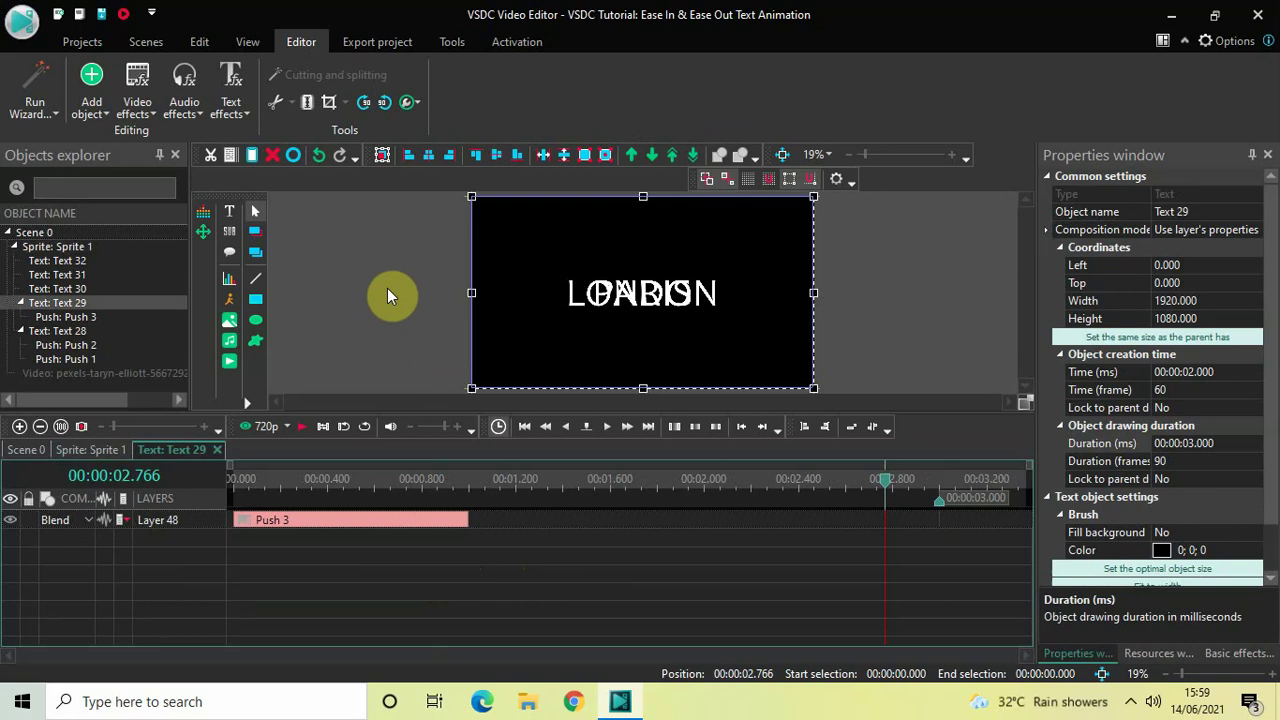
# - Add Push 4 at the end of Text 29, set to push right to left
pyautogui.click(138, 100)
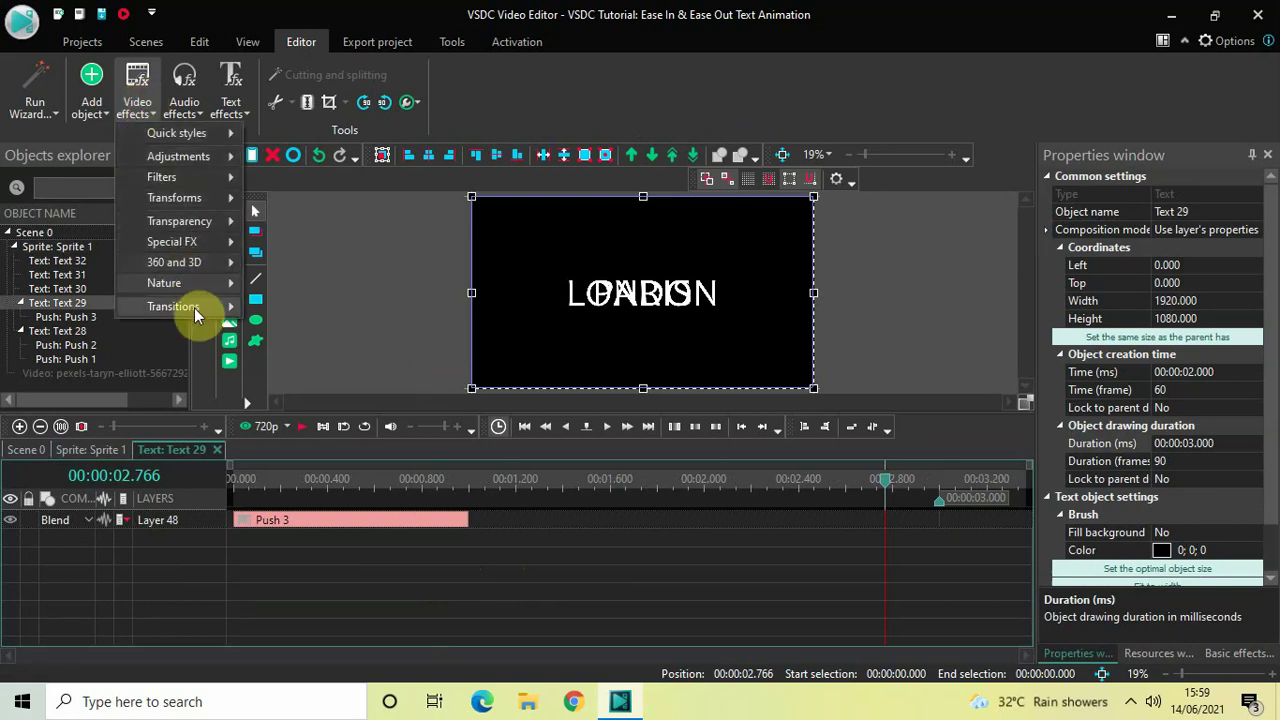
pyautogui.click(311, 396)
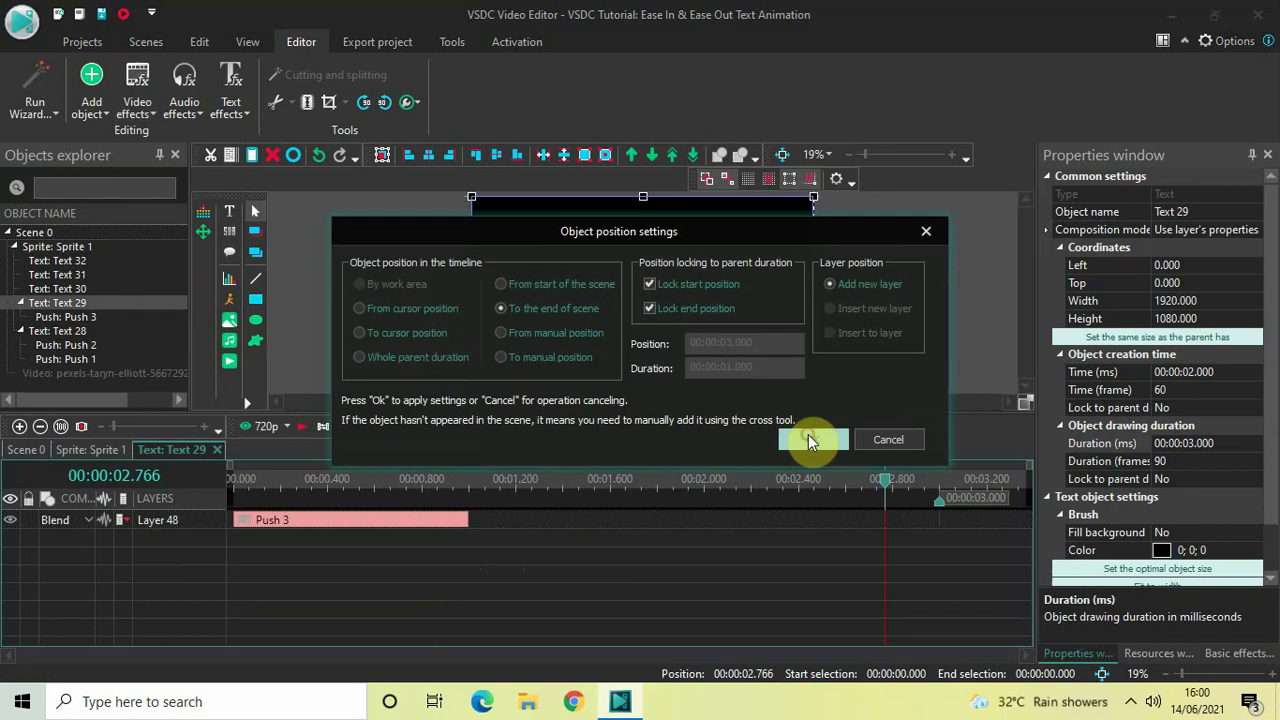
pyautogui.click(810, 441)
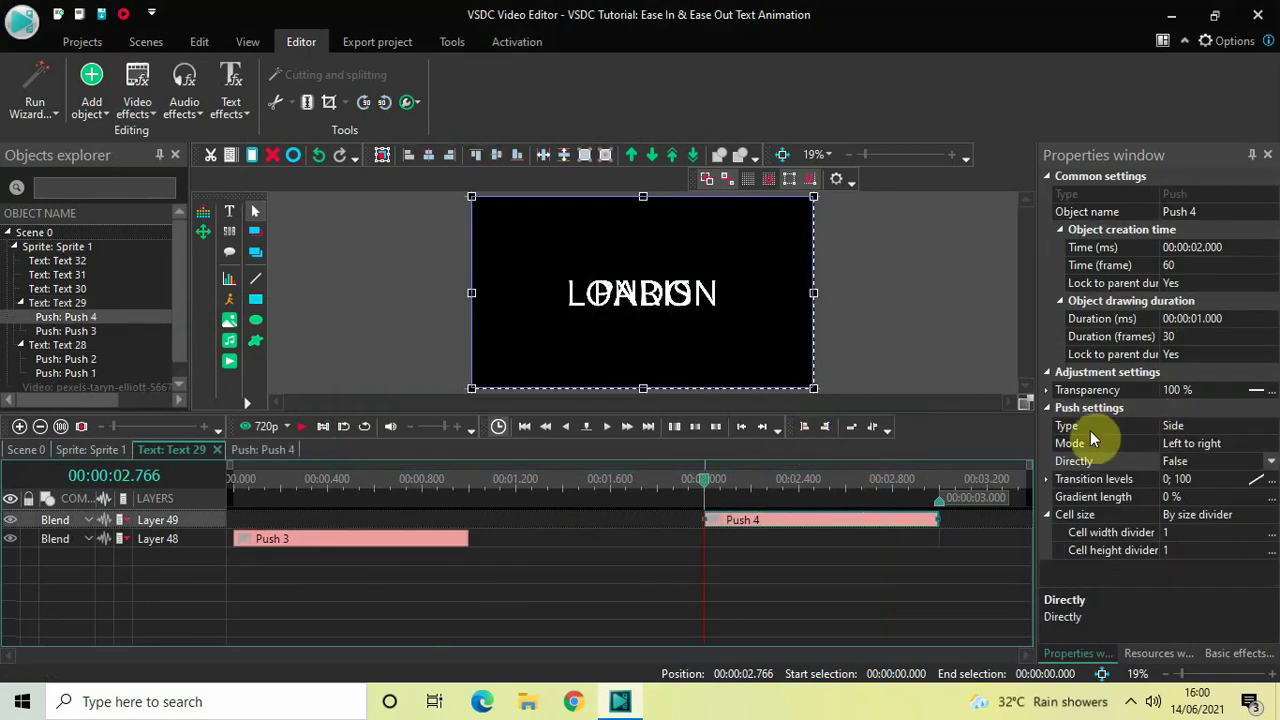
pyautogui.click(1271, 446)
pyautogui.click(1270, 446)
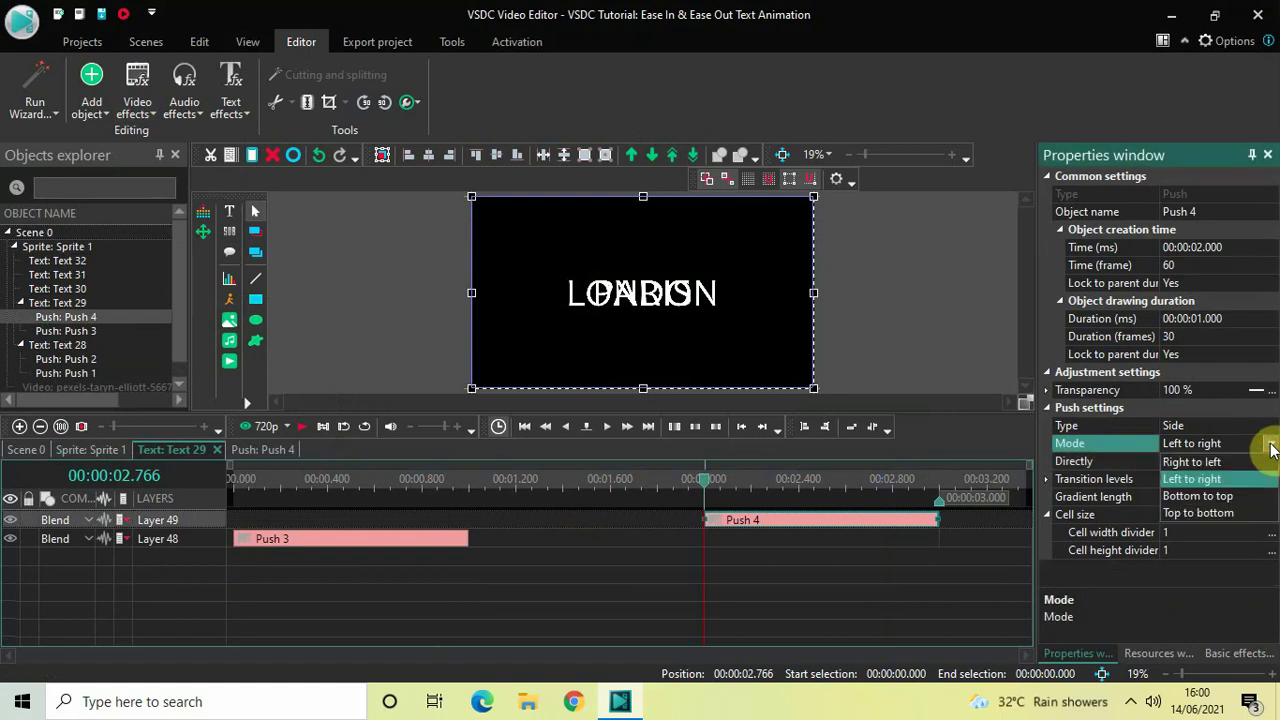
pyautogui.click(1228, 461)
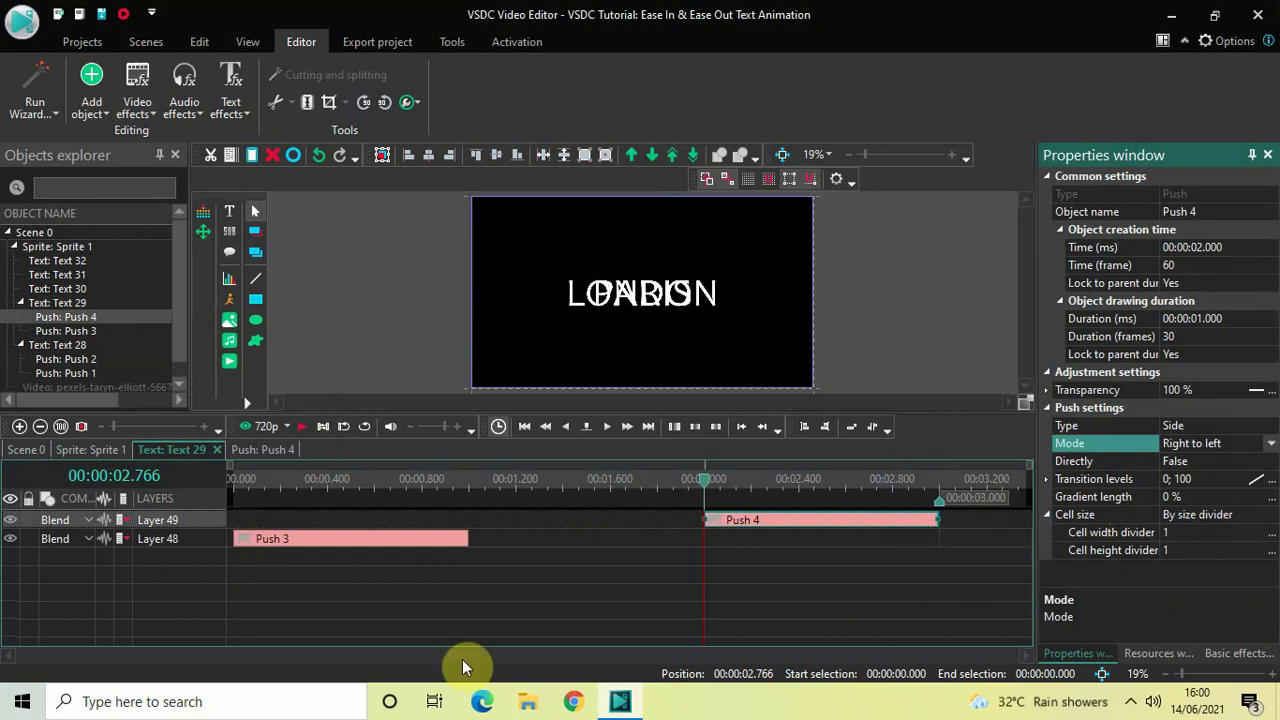
# - Open the DUBAI clip Text 30 from Sprite 1 and add a Push transition, Push 5
pyautogui.click(100, 449)
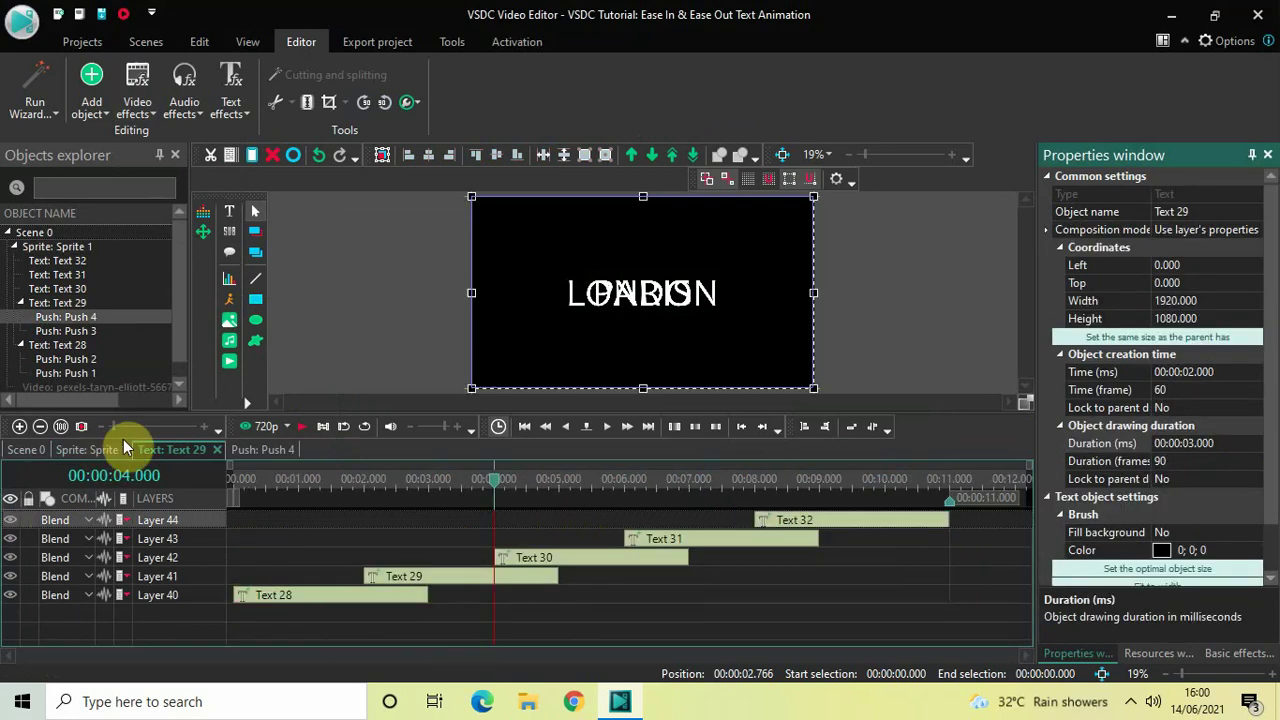
pyautogui.doubleClick(594, 563)
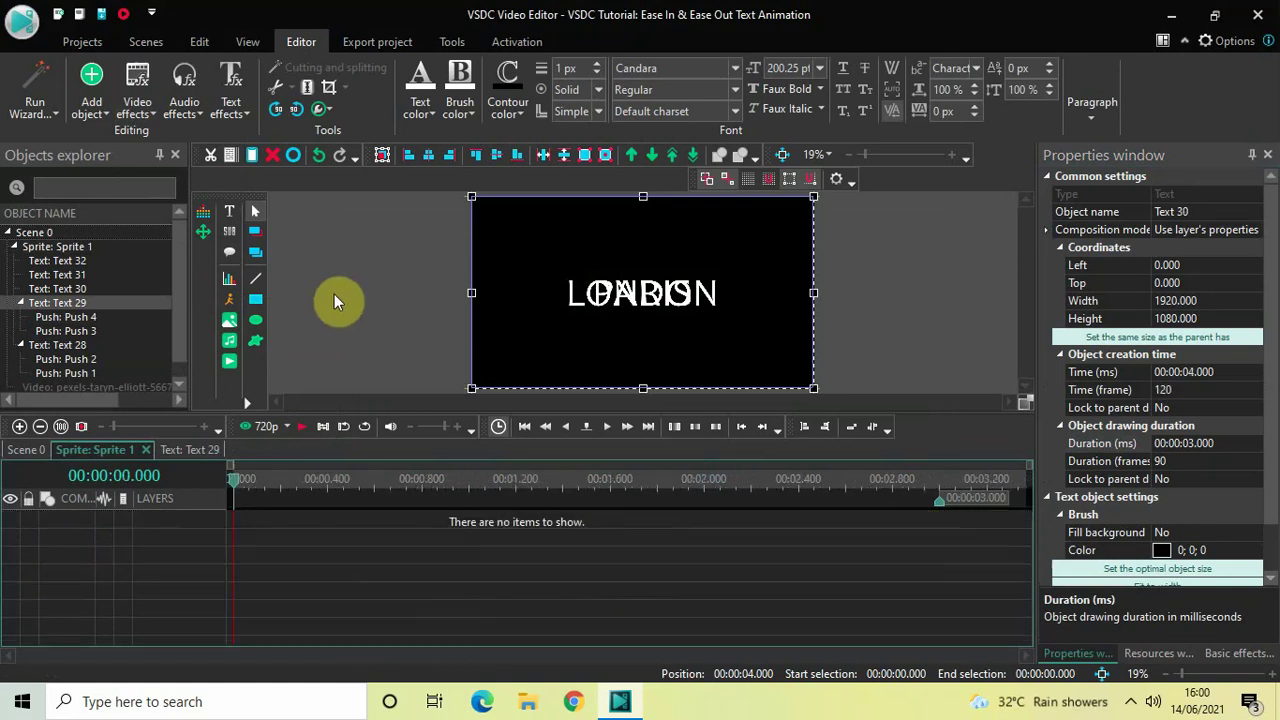
pyautogui.click(137, 108)
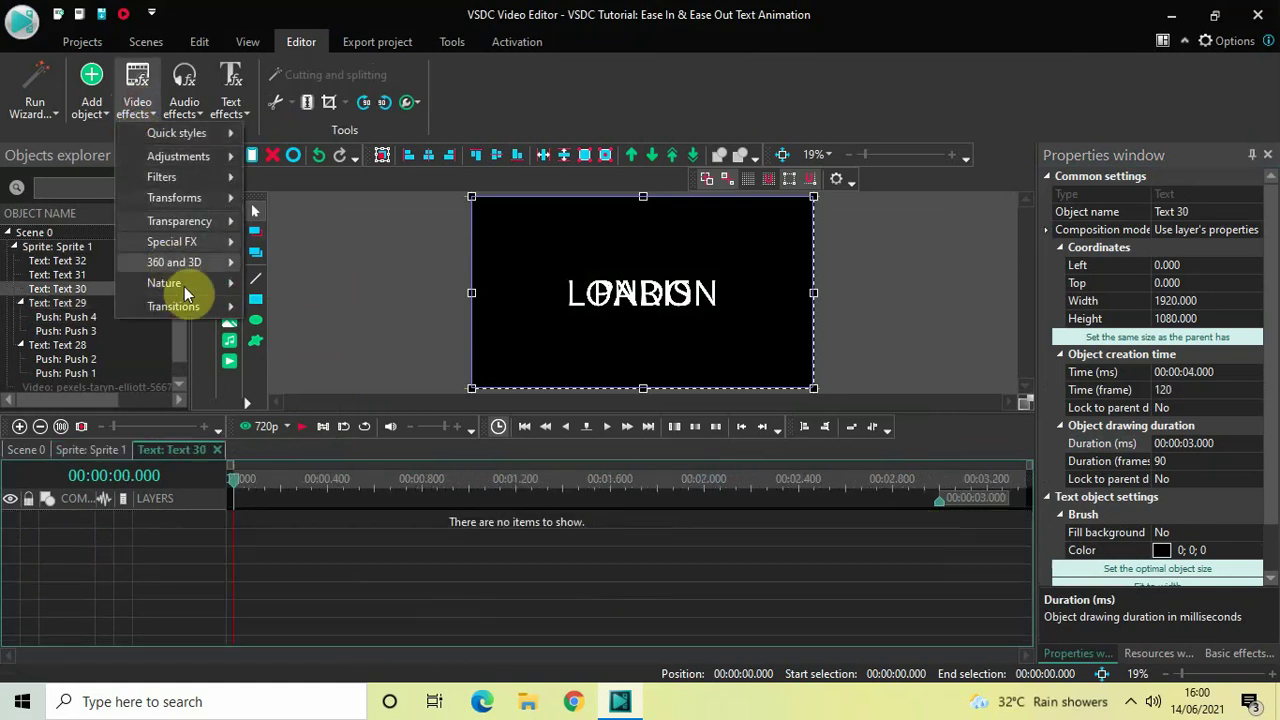
pyautogui.moveTo(210, 308)
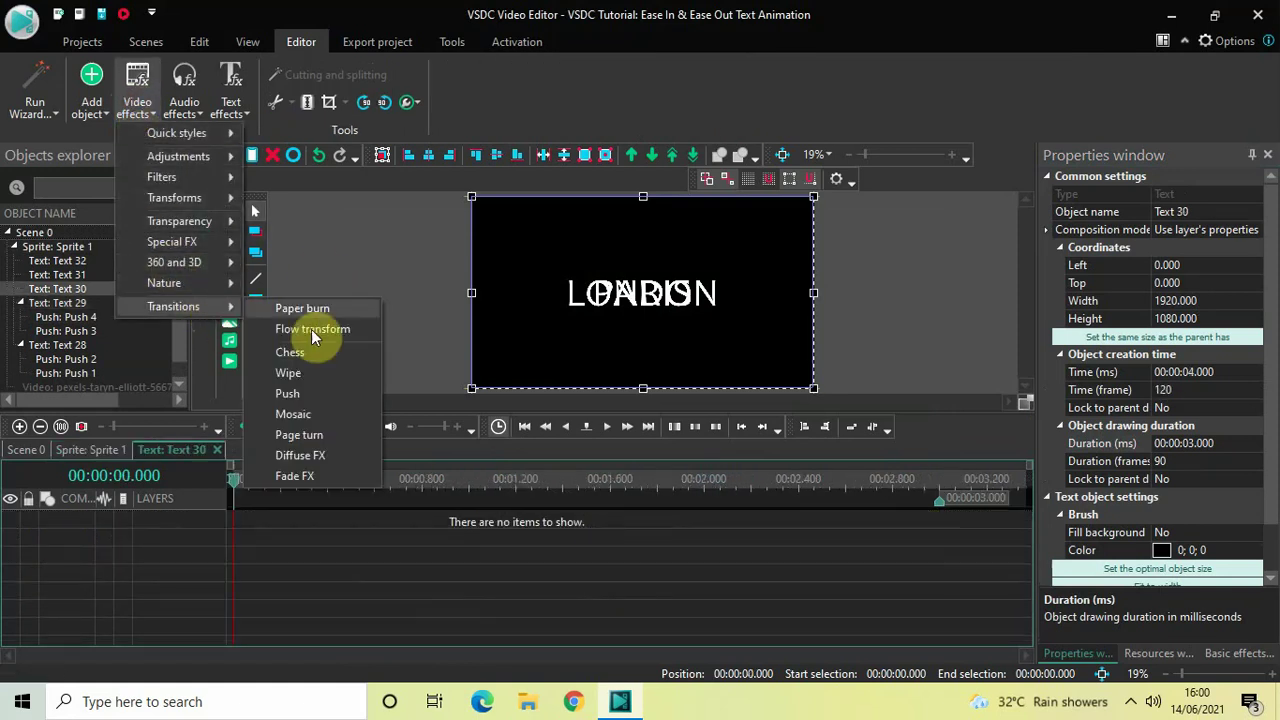
pyautogui.click(327, 393)
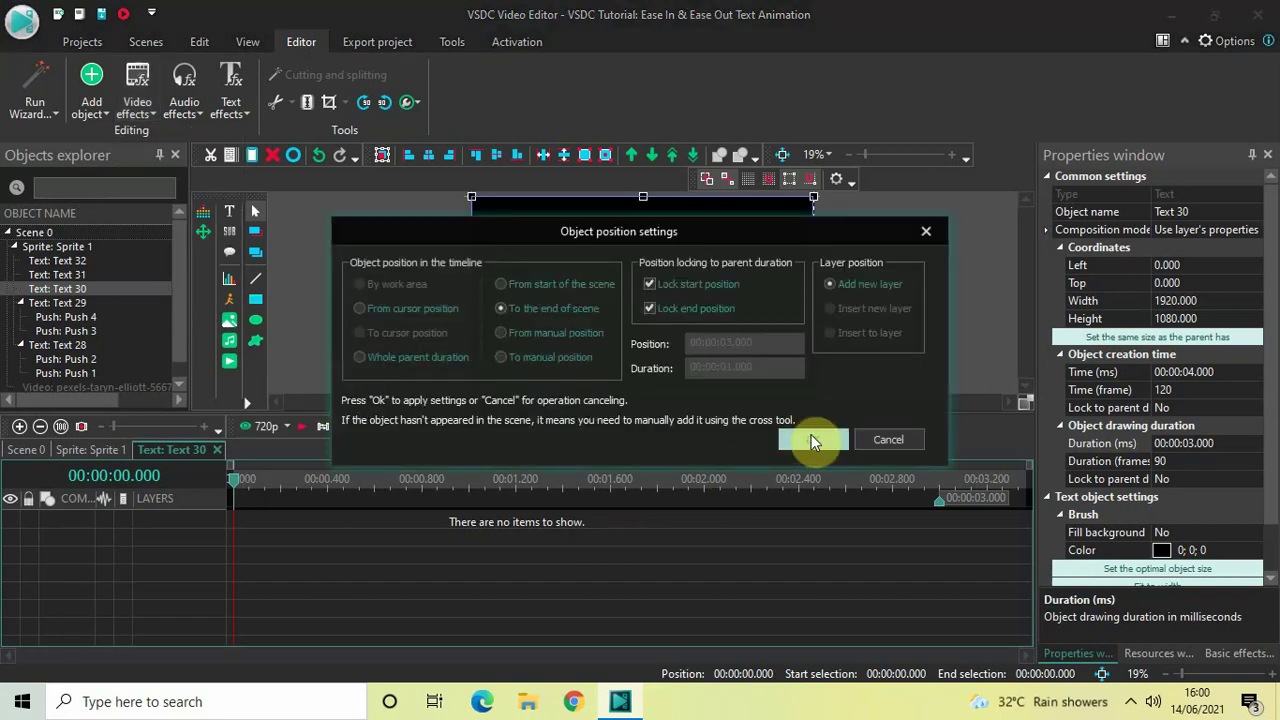
pyautogui.click(811, 438)
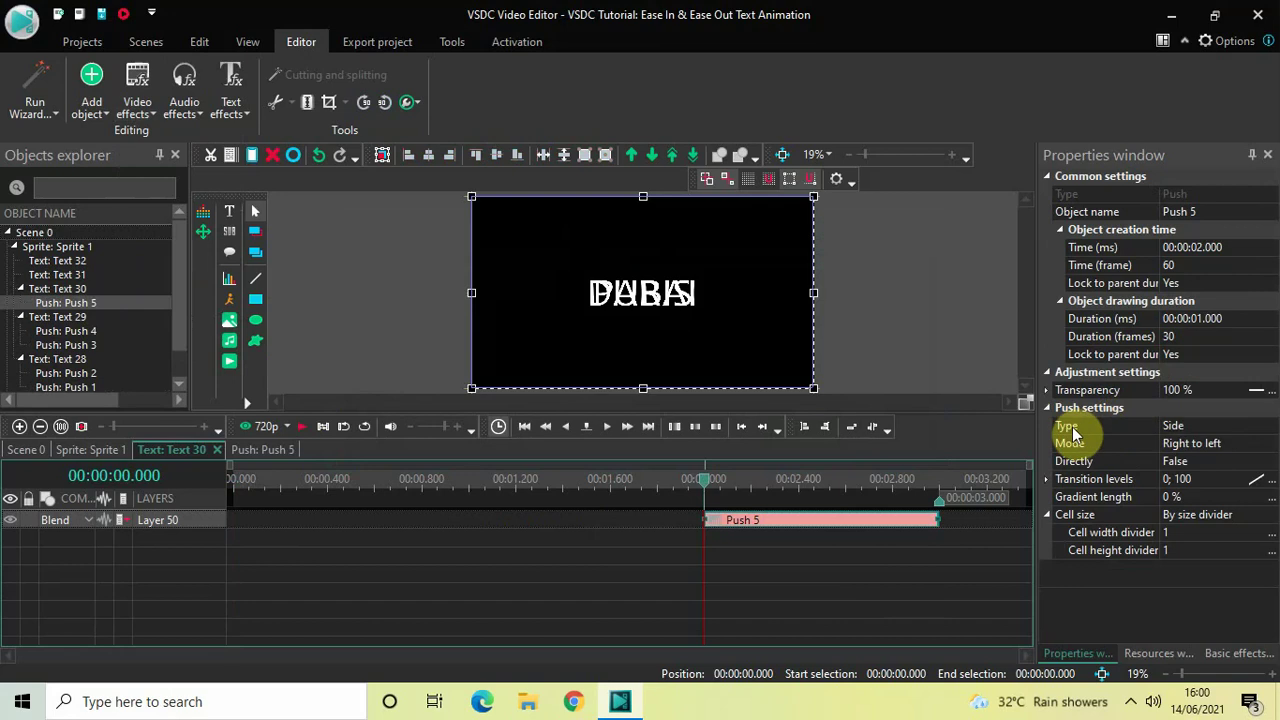
# - Set Push 5 to Left to right with Directly True and move it to the clip's start
pyautogui.click(1271, 450)
pyautogui.click(1271, 448)
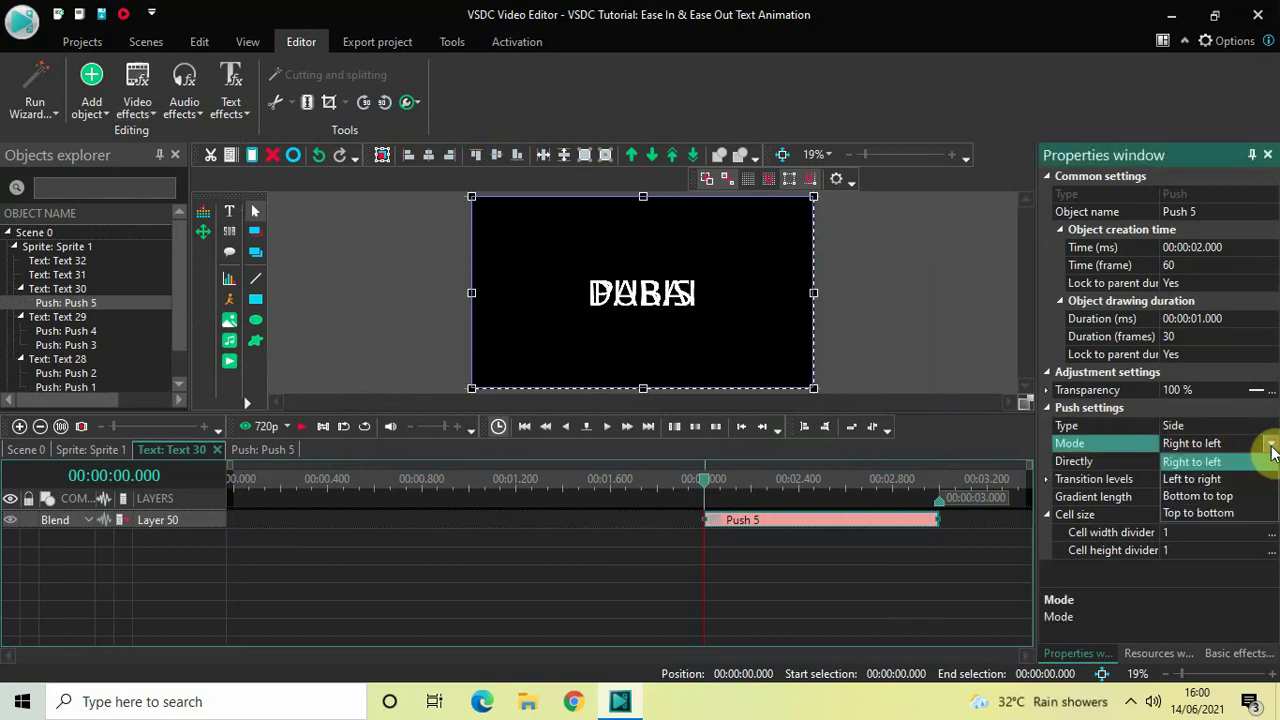
pyautogui.click(1219, 480)
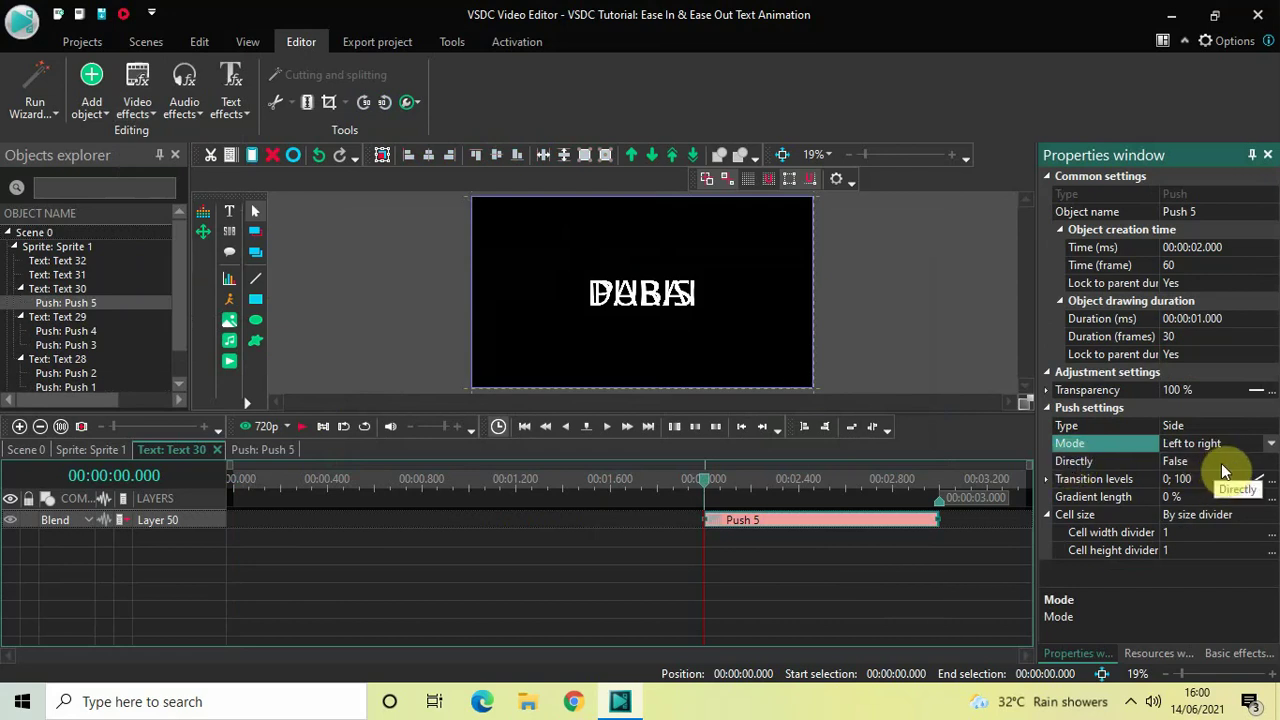
pyautogui.doubleClick(1221, 463)
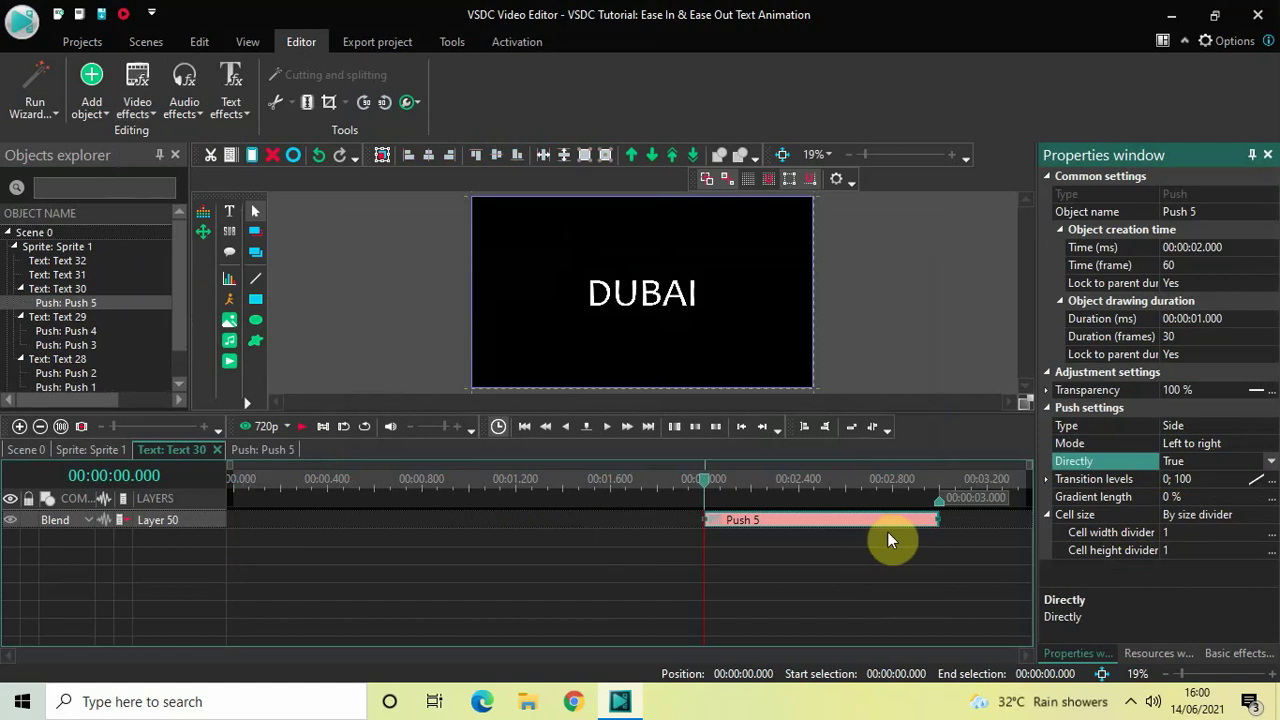
pyautogui.click(825, 519)
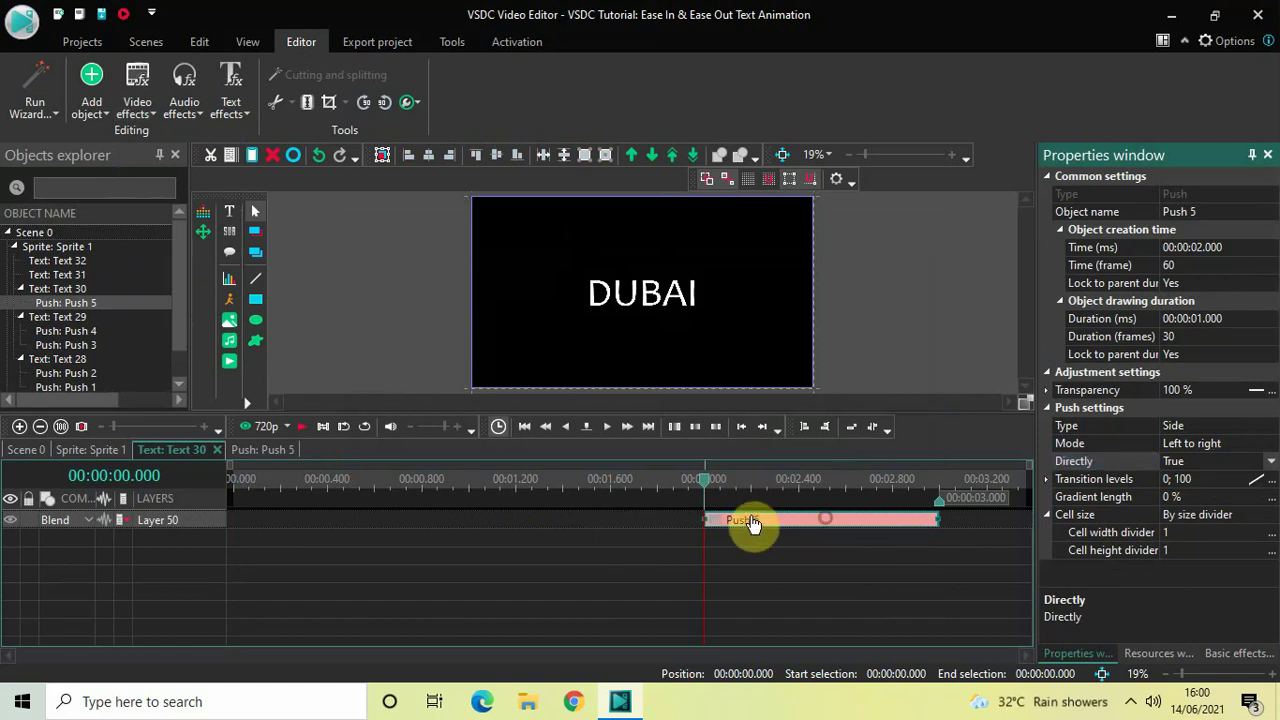
pyautogui.moveTo(752, 522); pyautogui.dragTo(277, 441)
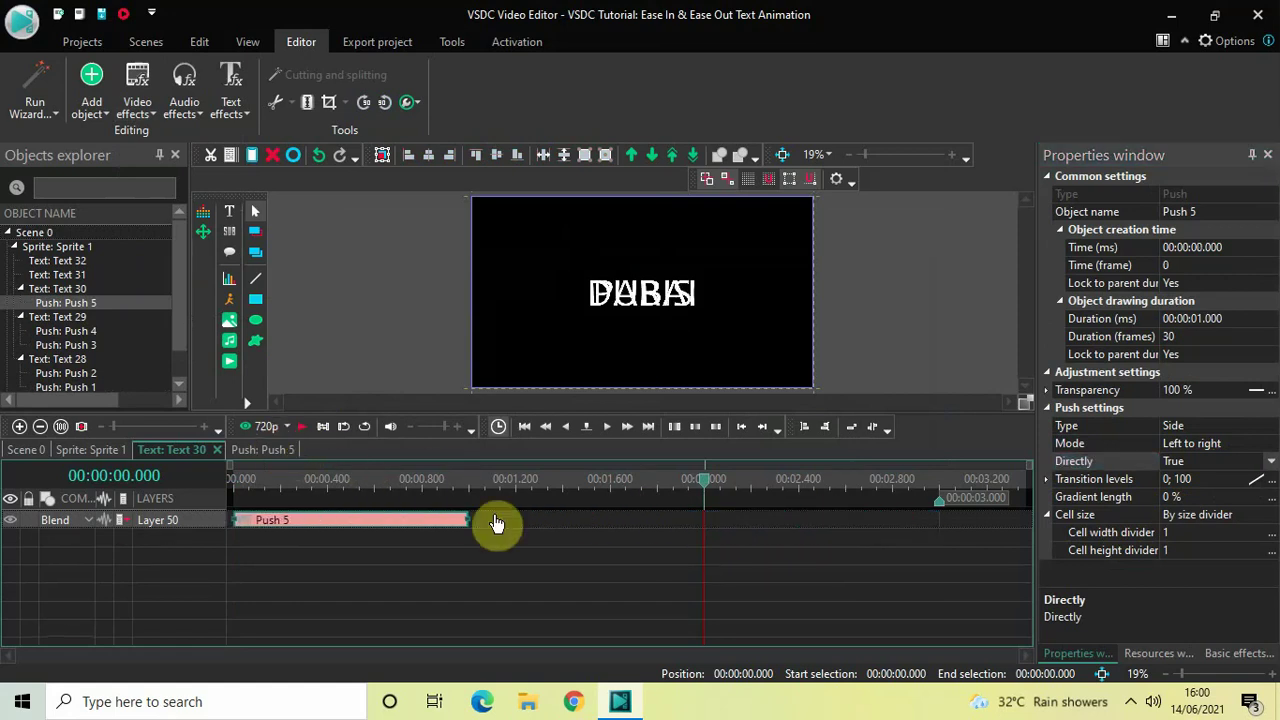
pyautogui.click(520, 557)
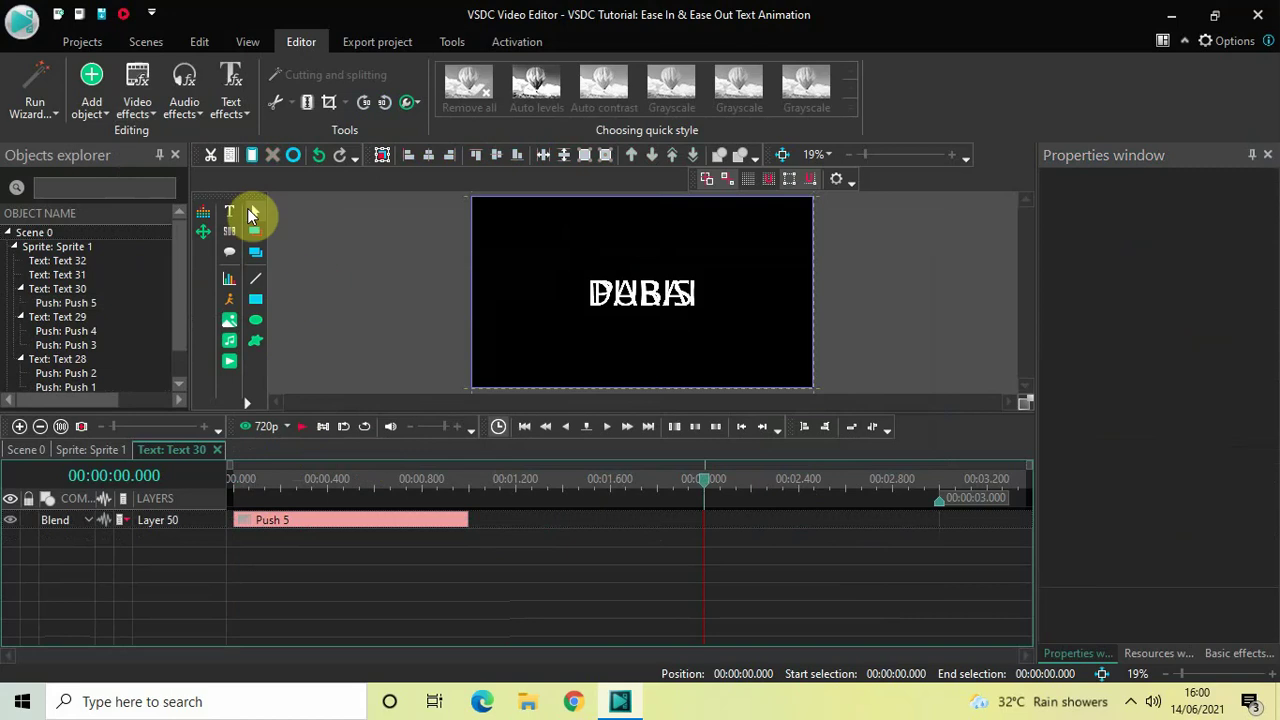
# - Add Push 6 at the end of the DUBAI clip Text 30
pyautogui.click(135, 95)
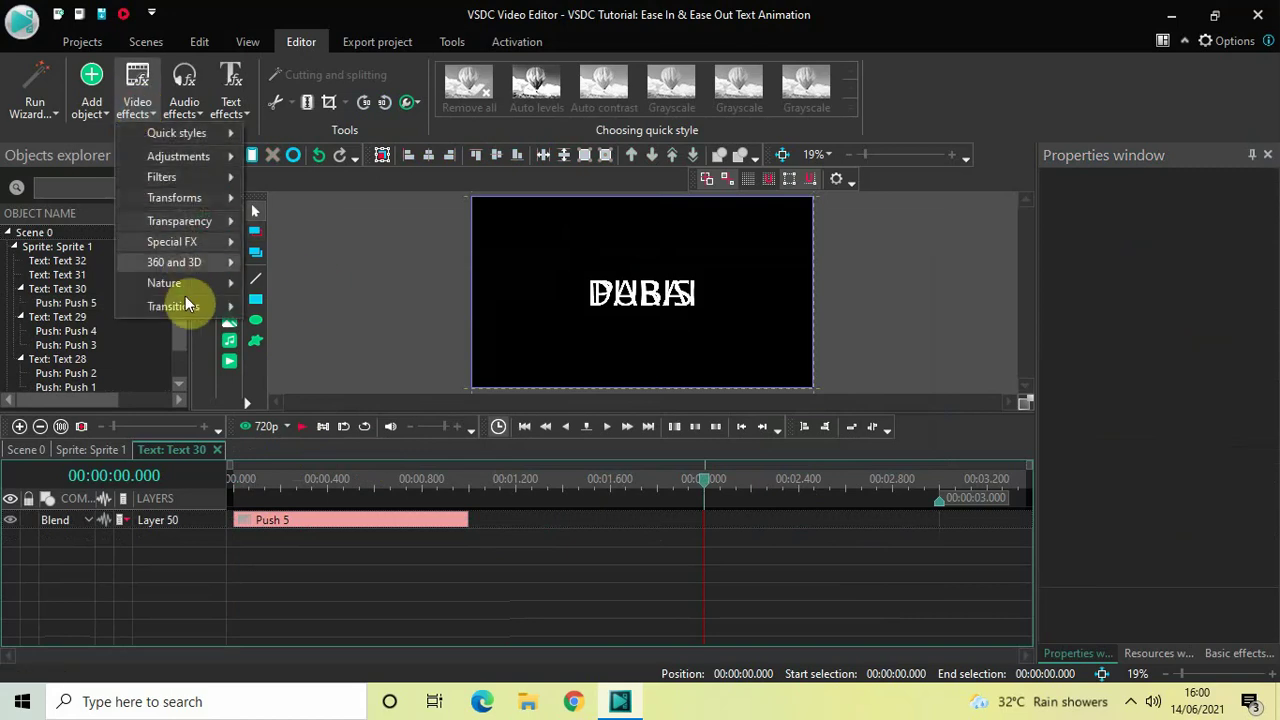
pyautogui.moveTo(187, 306)
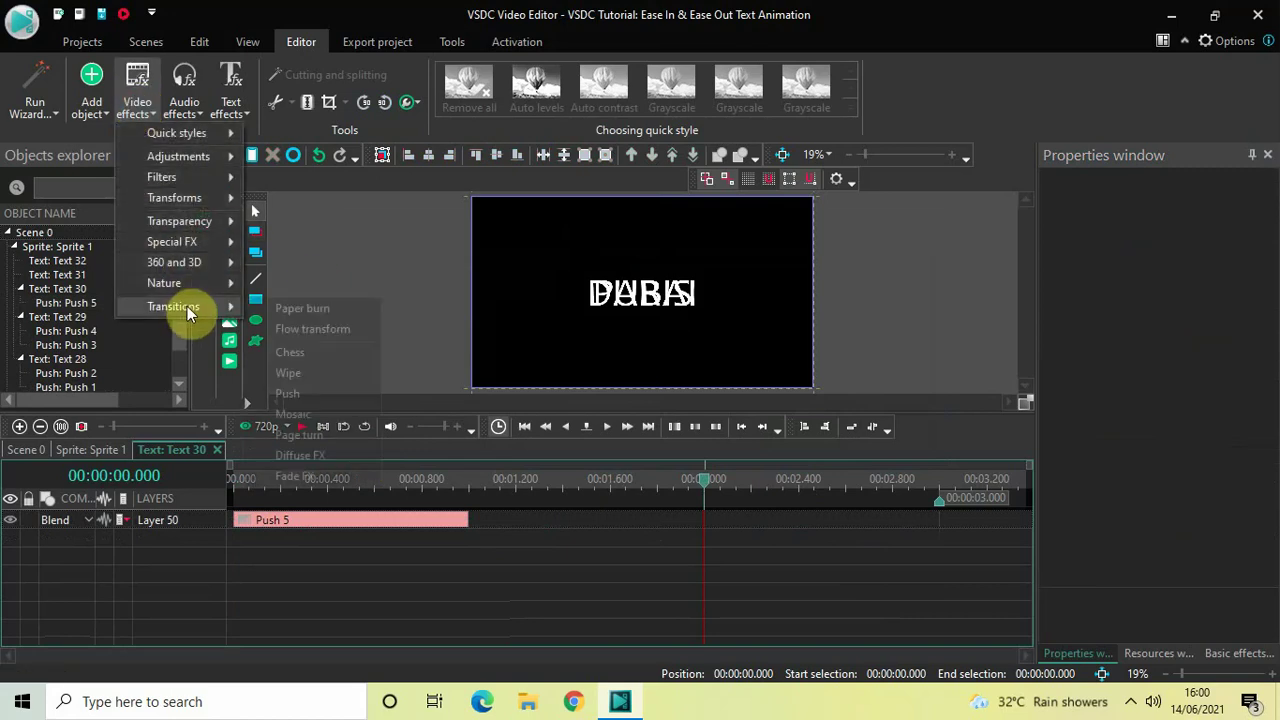
pyautogui.click(309, 391)
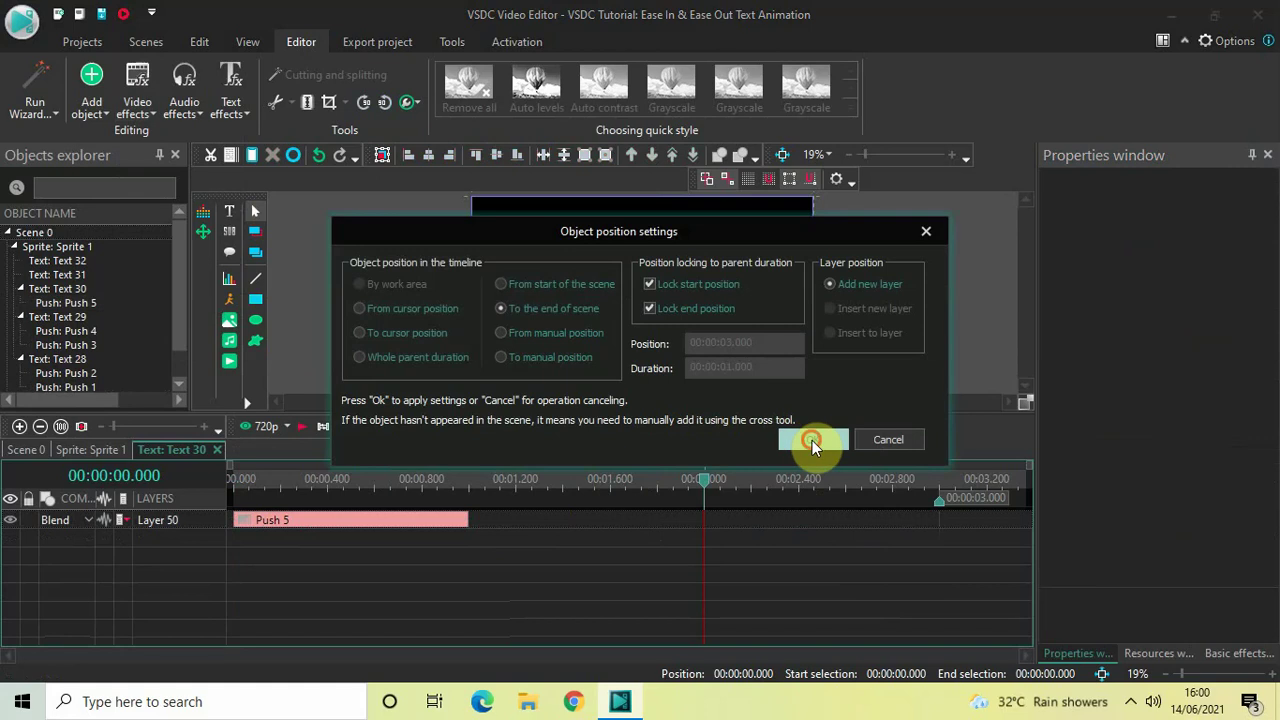
pyautogui.click(812, 440)
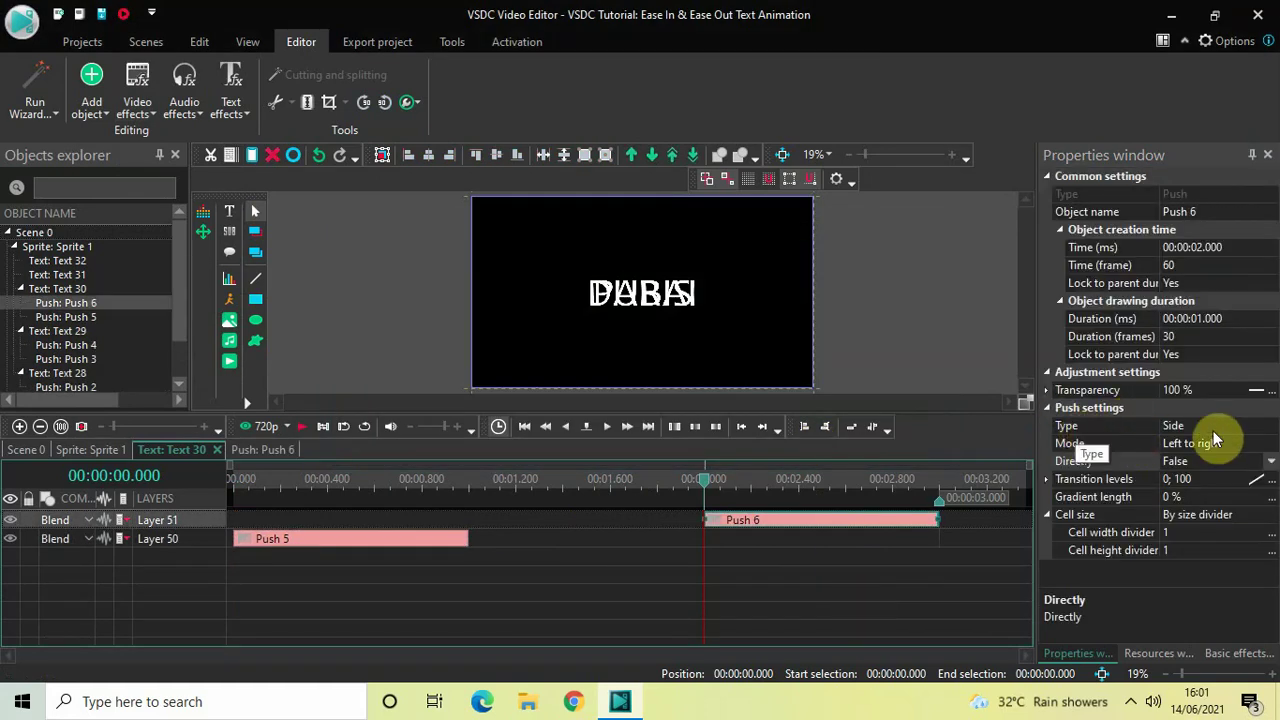
# - Set Push 6 to push right to left and return to Sprite 1's timeline
pyautogui.click(1272, 444)
pyautogui.click(1268, 444)
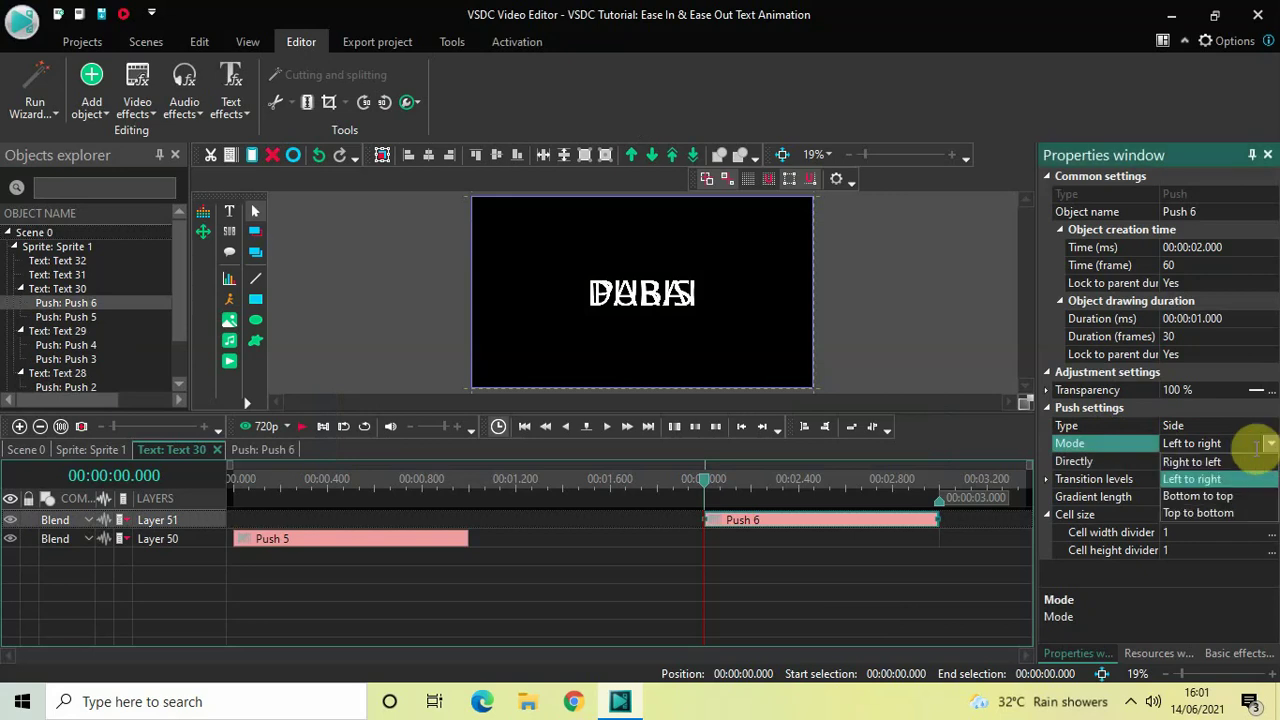
pyautogui.click(1225, 459)
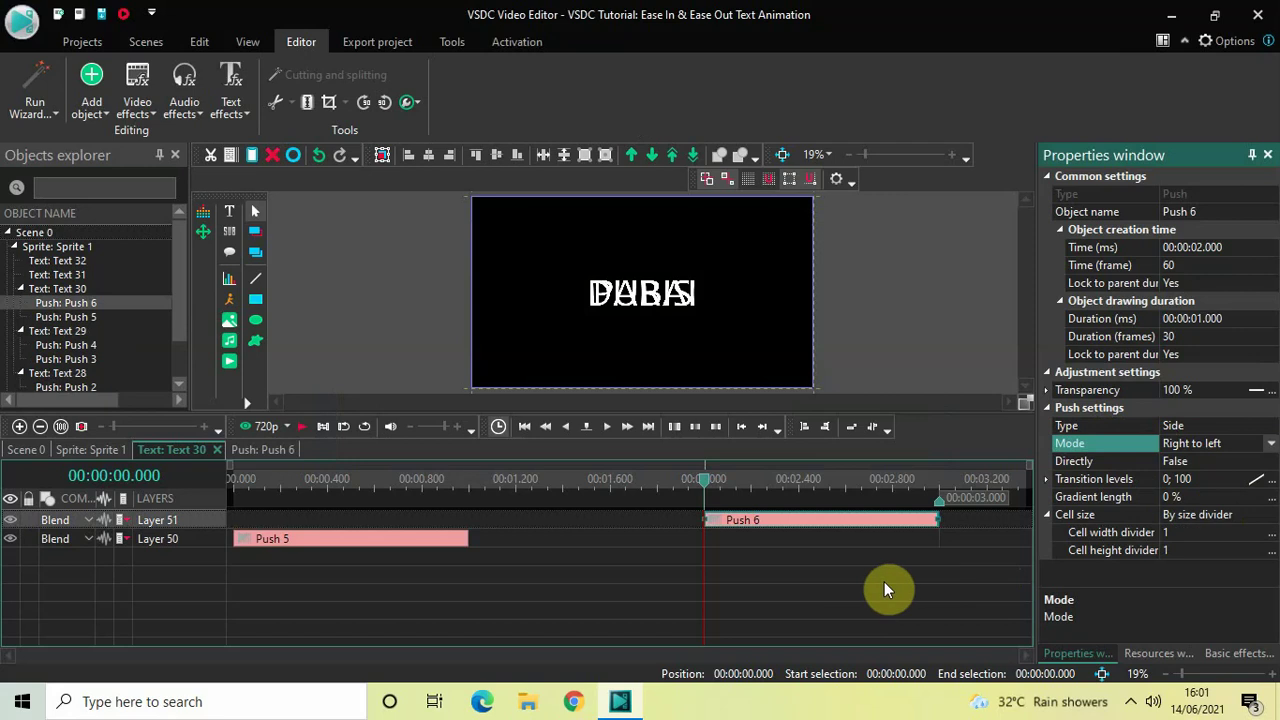
pyautogui.click(531, 580)
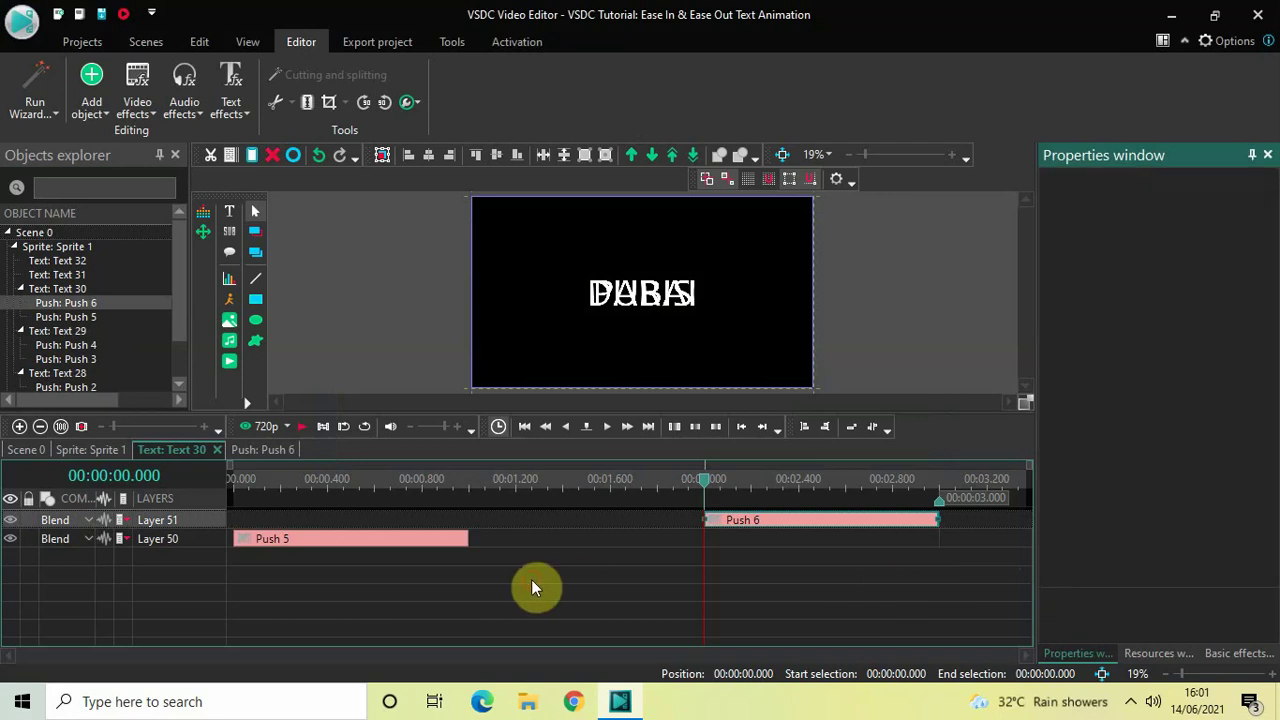
pyautogui.click(95, 449)
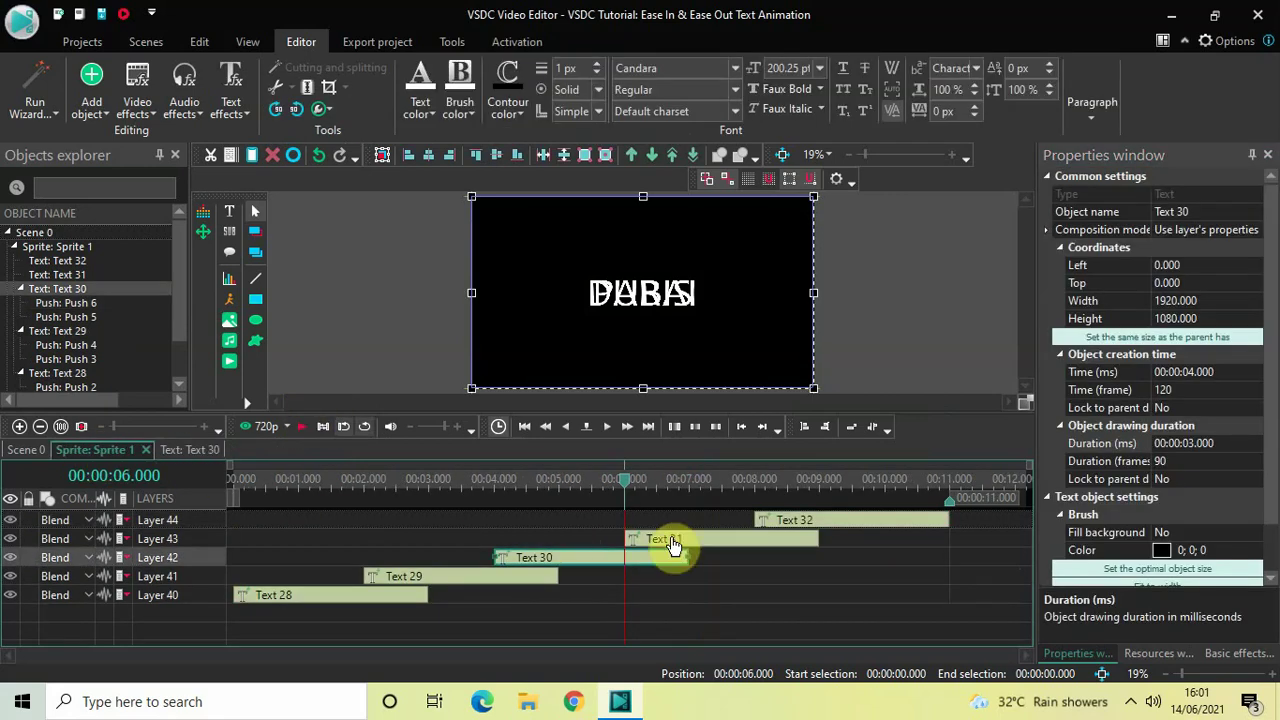
# - Add a Push transition to the Text 31 MUMBAI clip
pyautogui.doubleClick(726, 543)
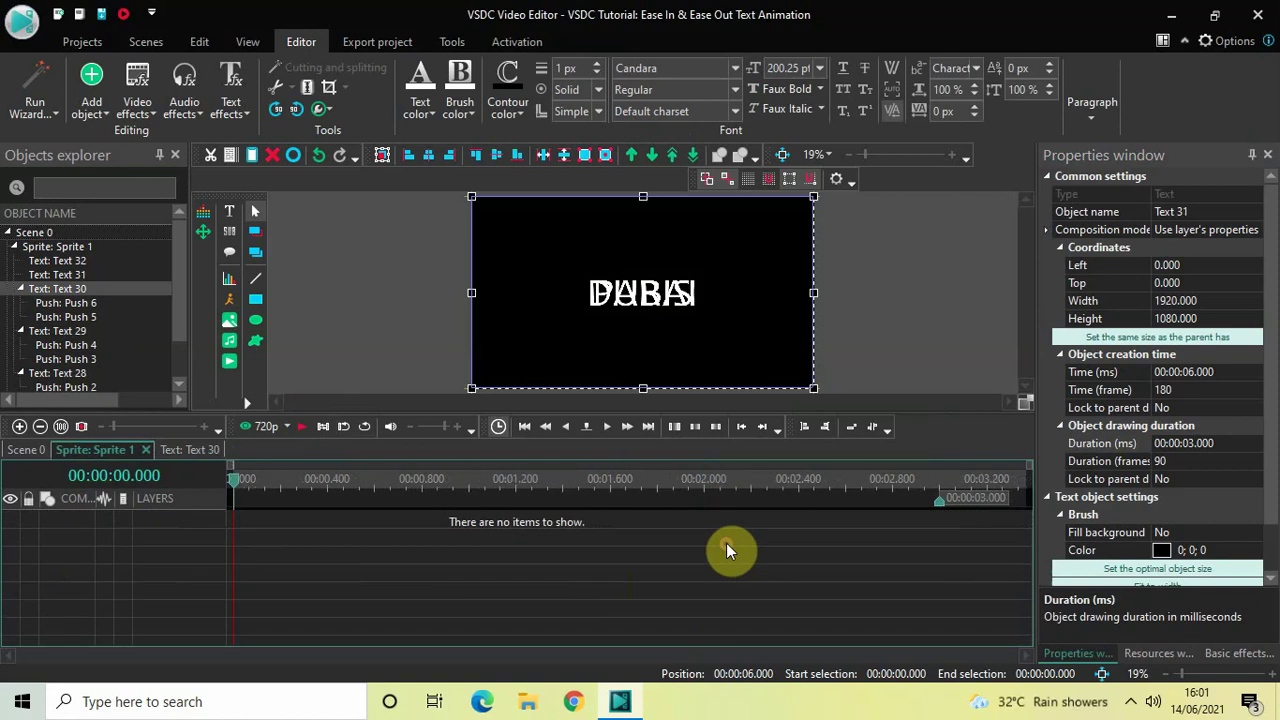
pyautogui.click(130, 95)
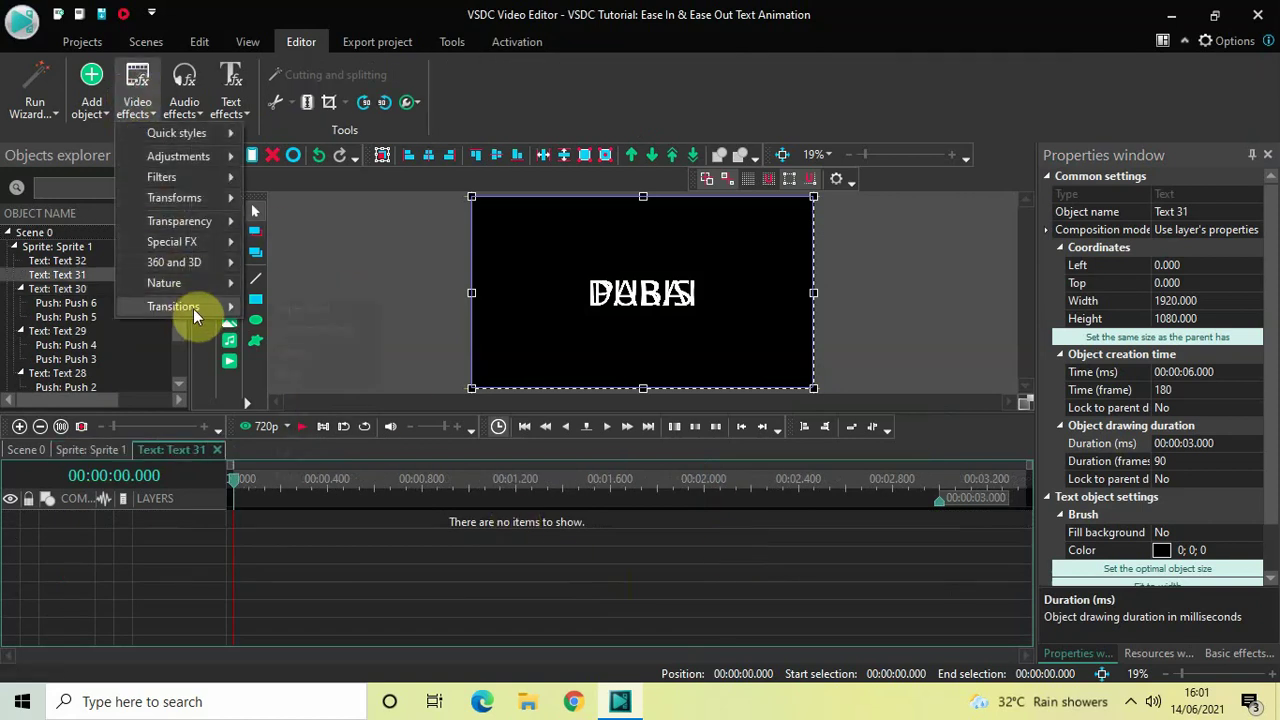
pyautogui.moveTo(193, 307)
pyautogui.click(323, 391)
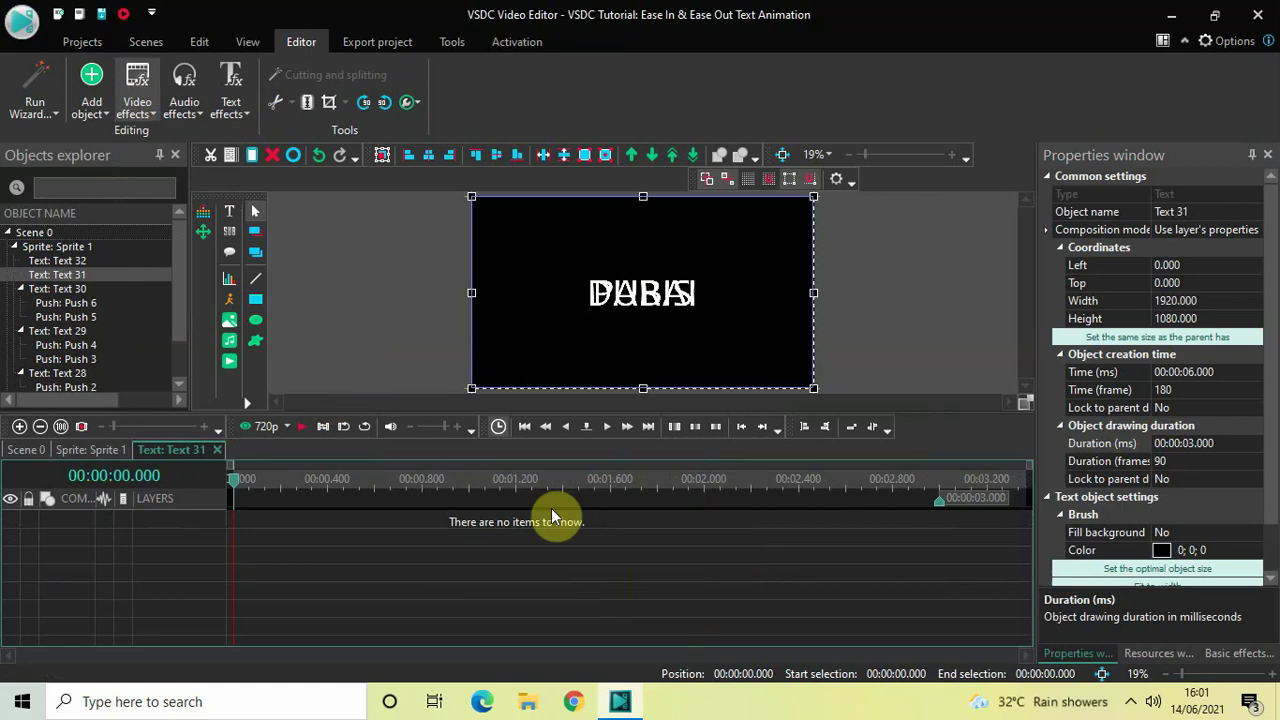
pyautogui.click(808, 443)
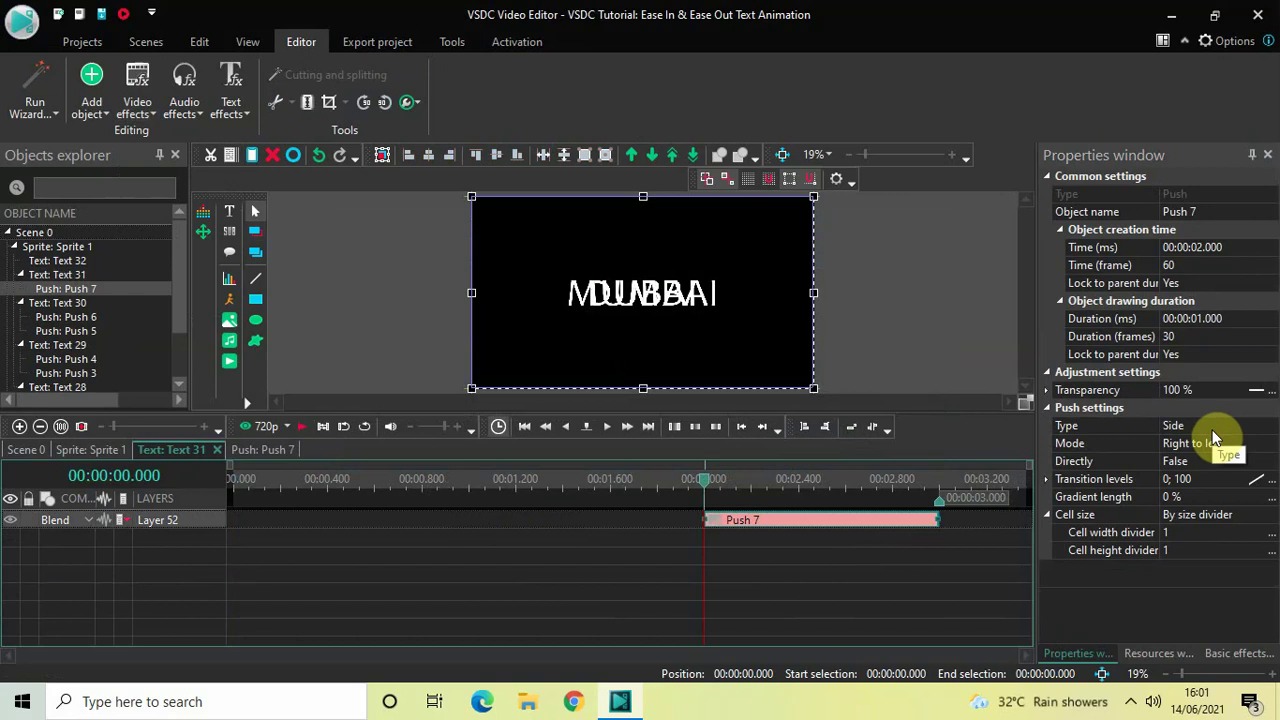
# - Set Push 7 to Left to right with Directly True and move it to 0 seconds
pyautogui.click(1268, 444)
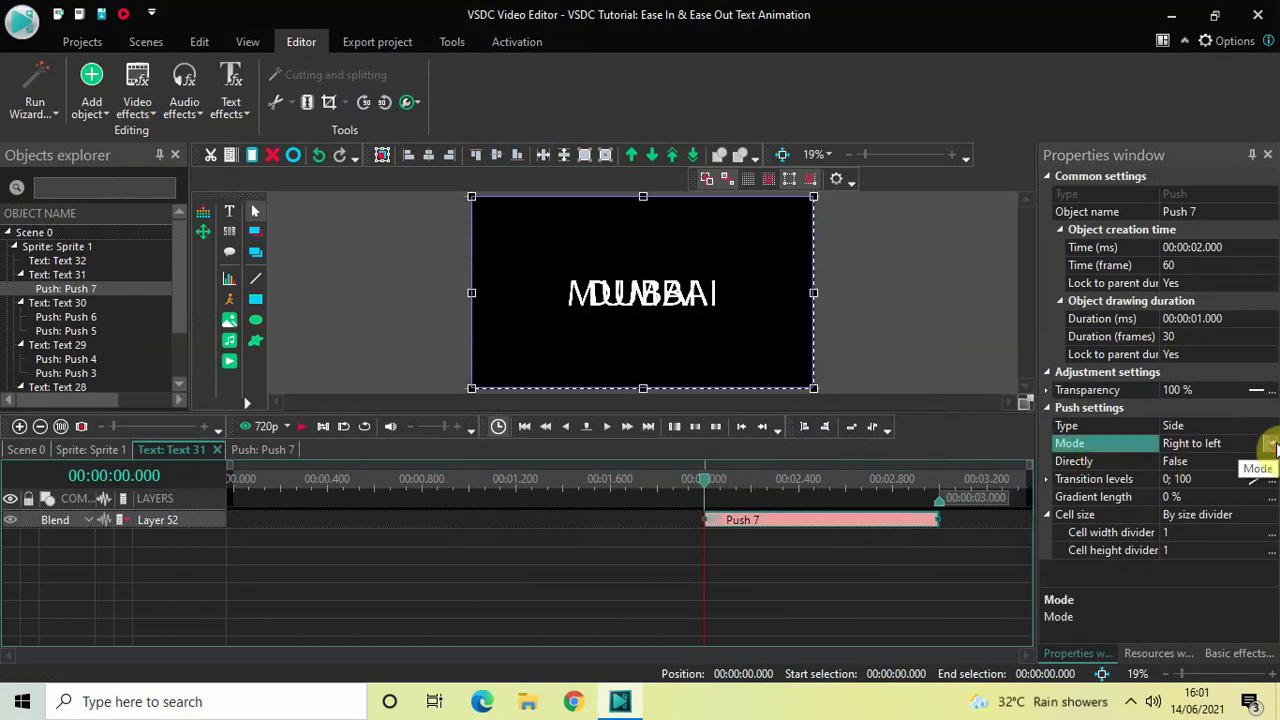
pyautogui.click(1270, 443)
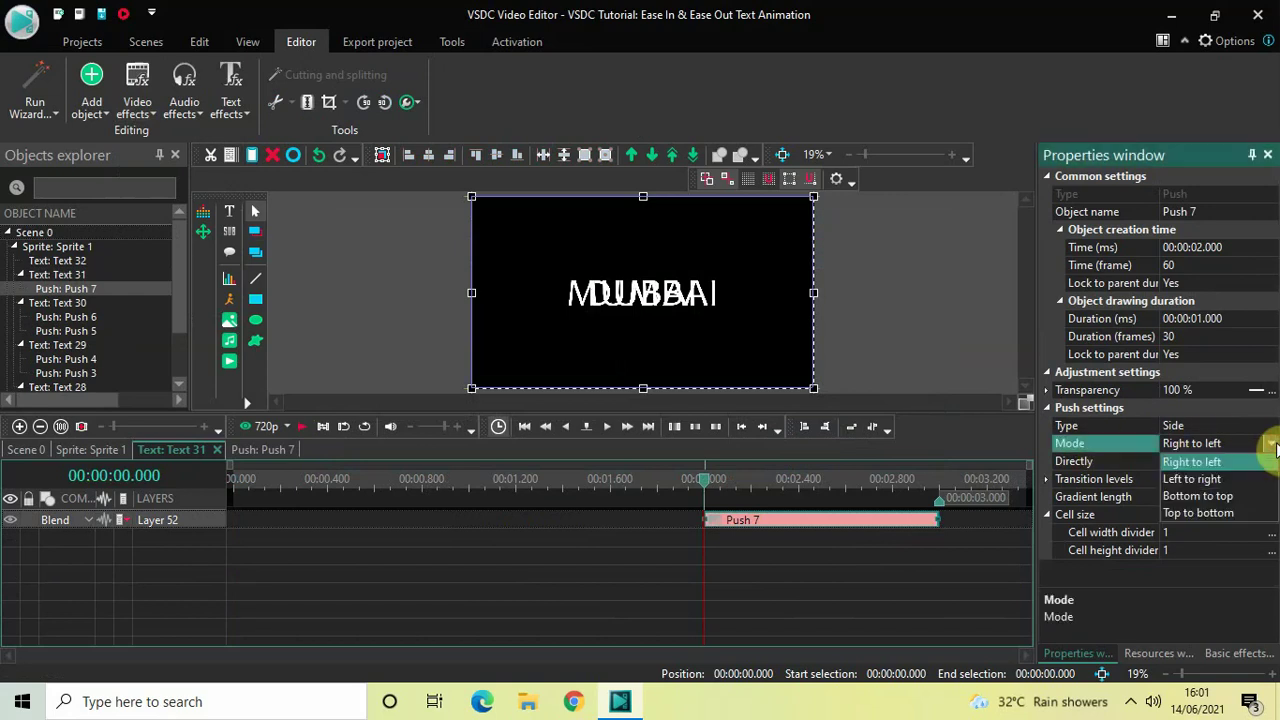
pyautogui.click(1221, 480)
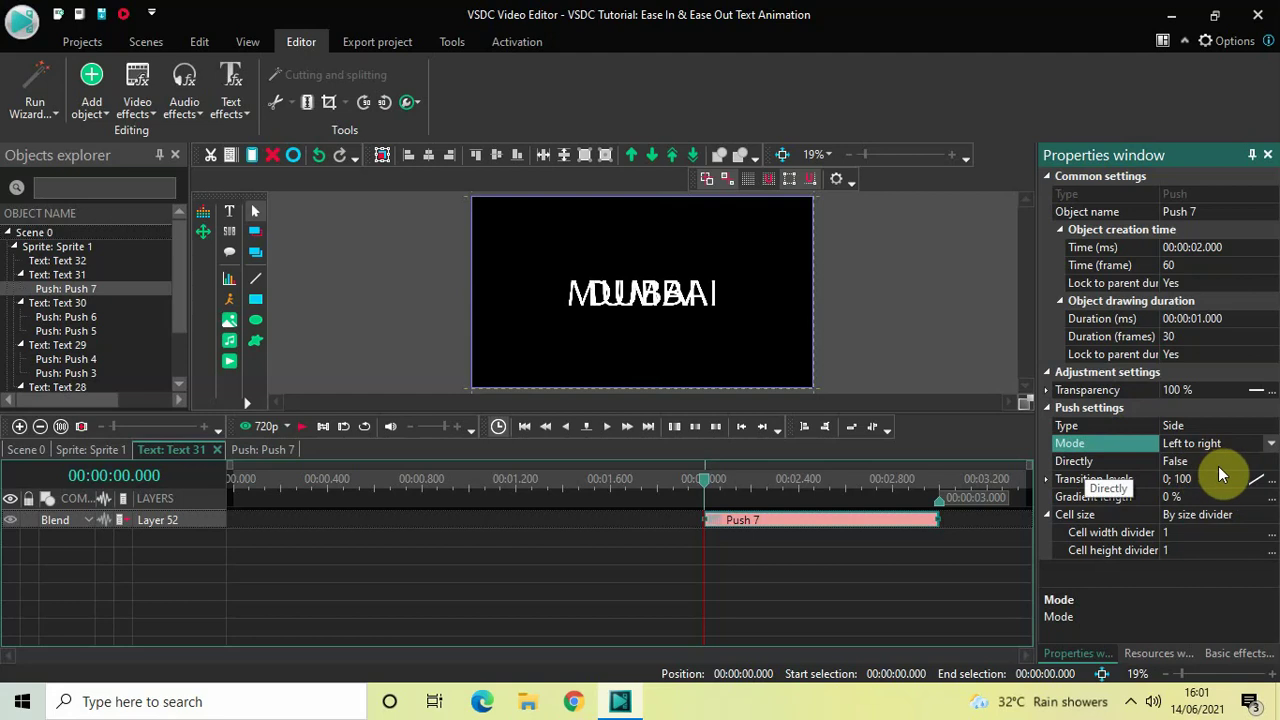
pyautogui.doubleClick(1220, 463)
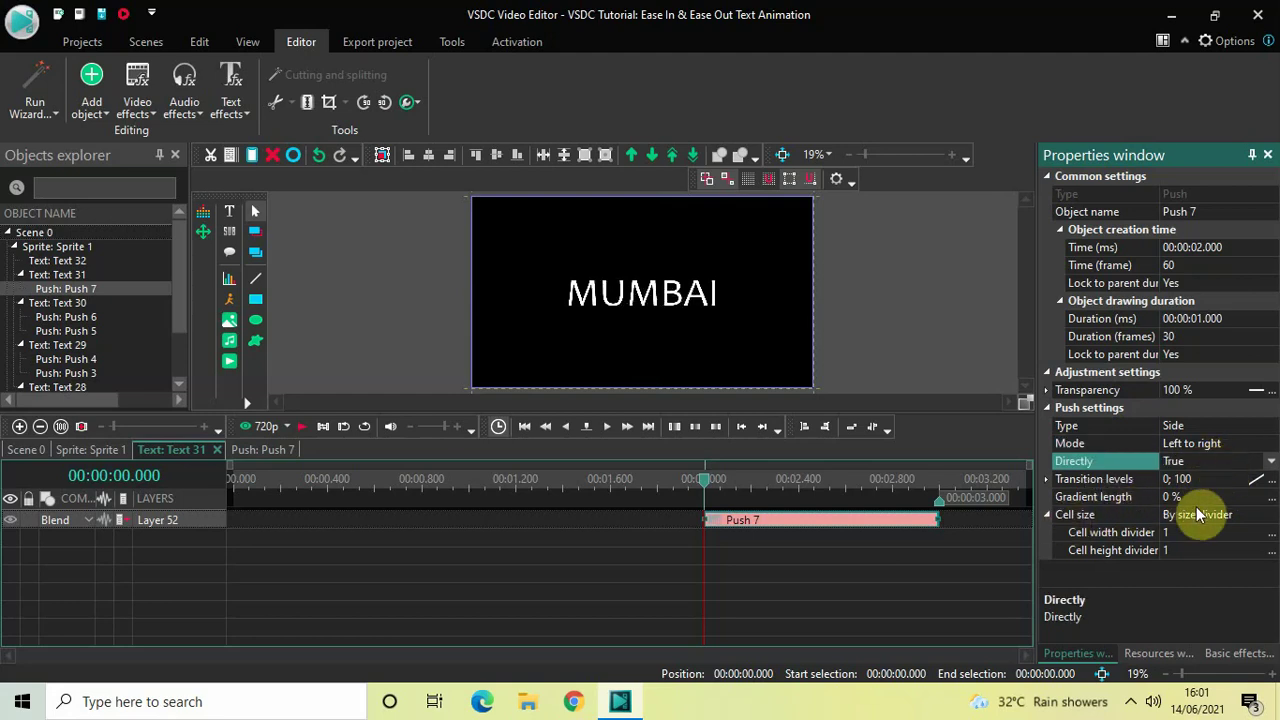
pyautogui.moveTo(857, 525); pyautogui.dragTo(237, 449)
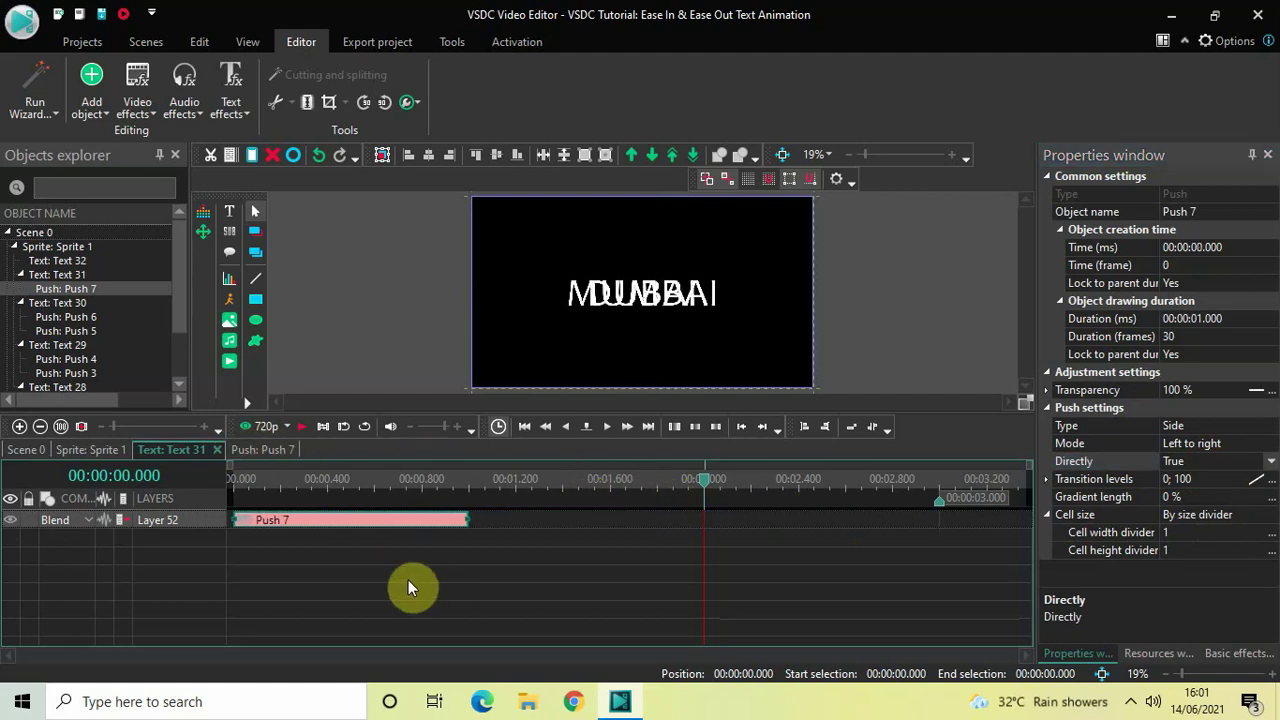
# - Add Push 8 to Text 31 at 2 seconds pushing right to left, then return to Sprite 1's clips
pyautogui.click(426, 546)
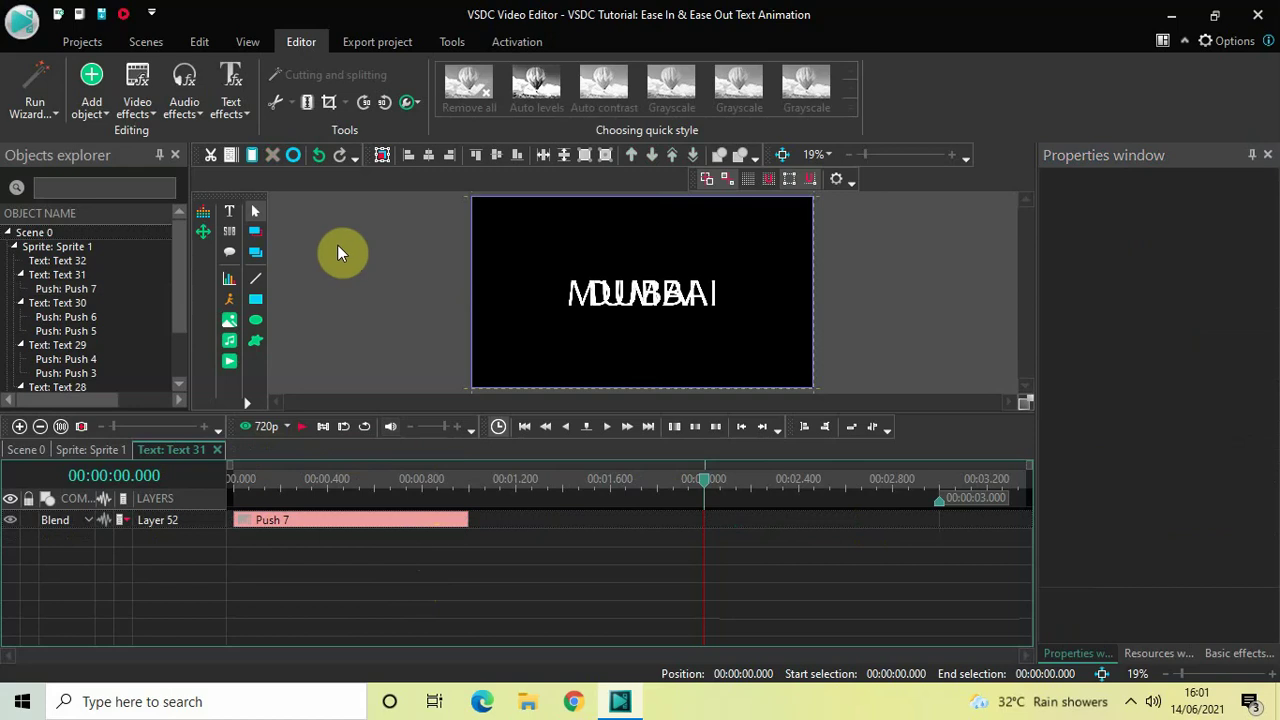
pyautogui.click(137, 100)
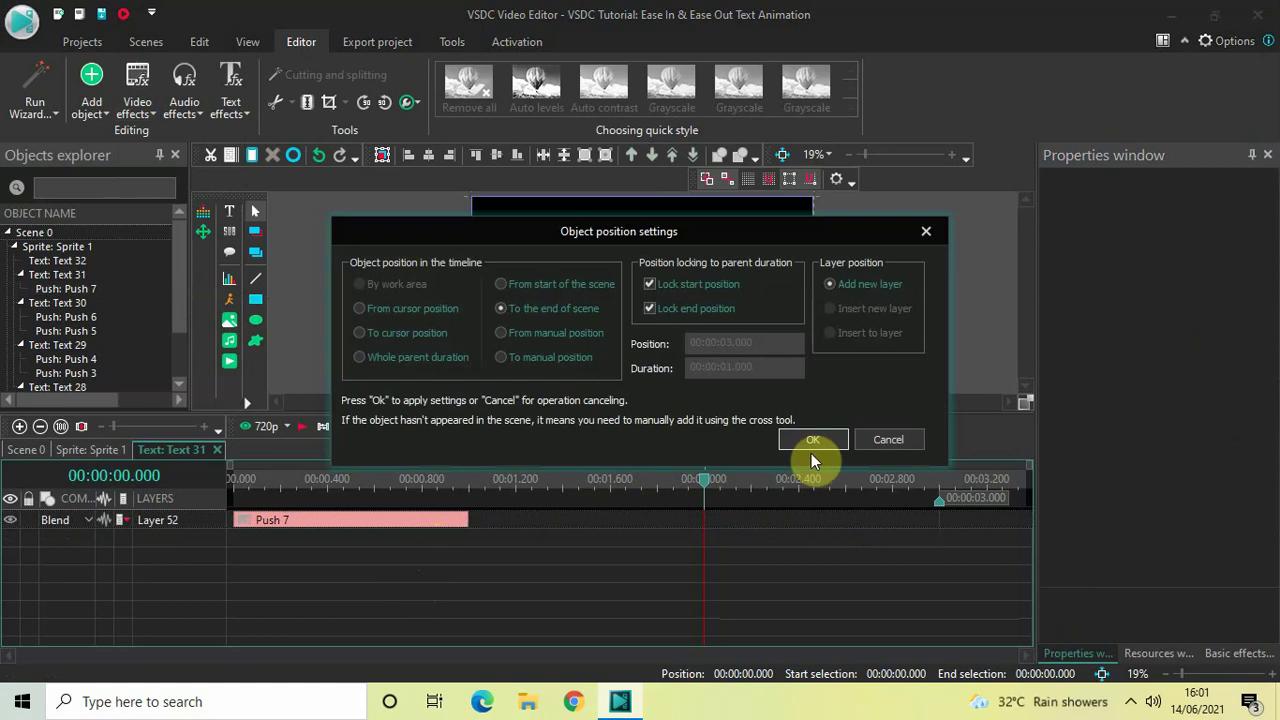
pyautogui.click(815, 440)
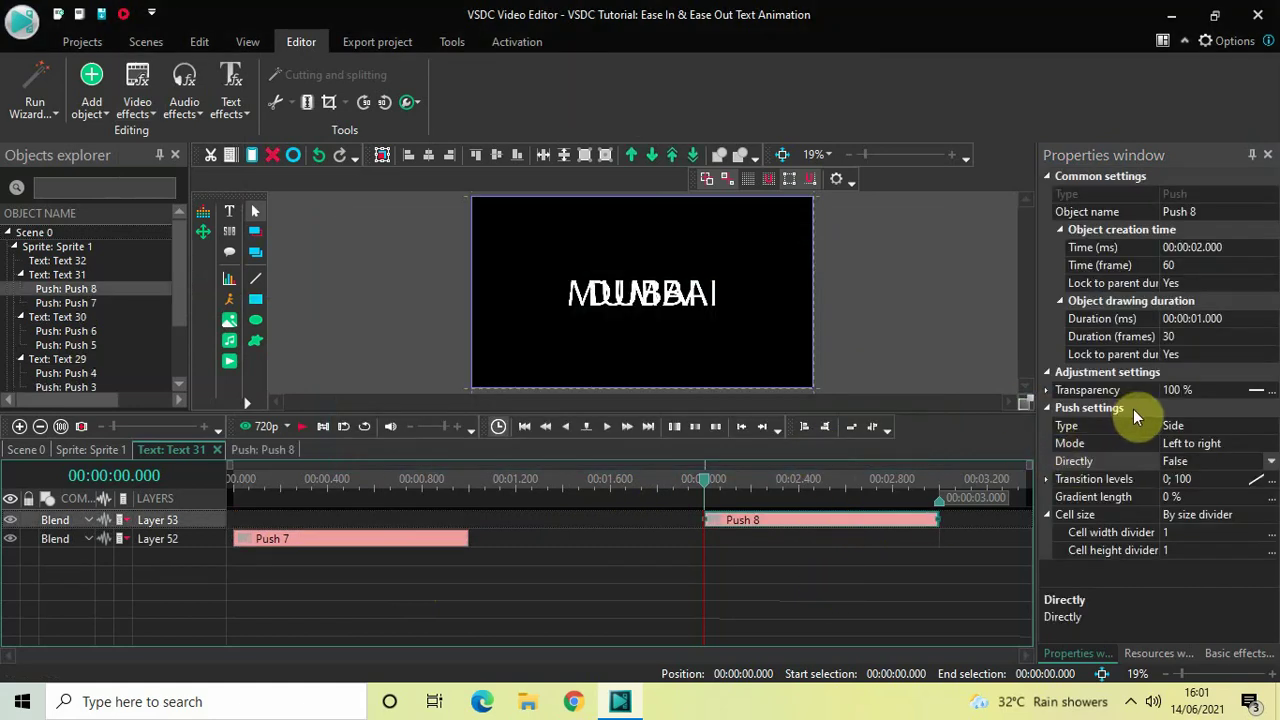
pyautogui.click(1271, 450)
pyautogui.click(1271, 450)
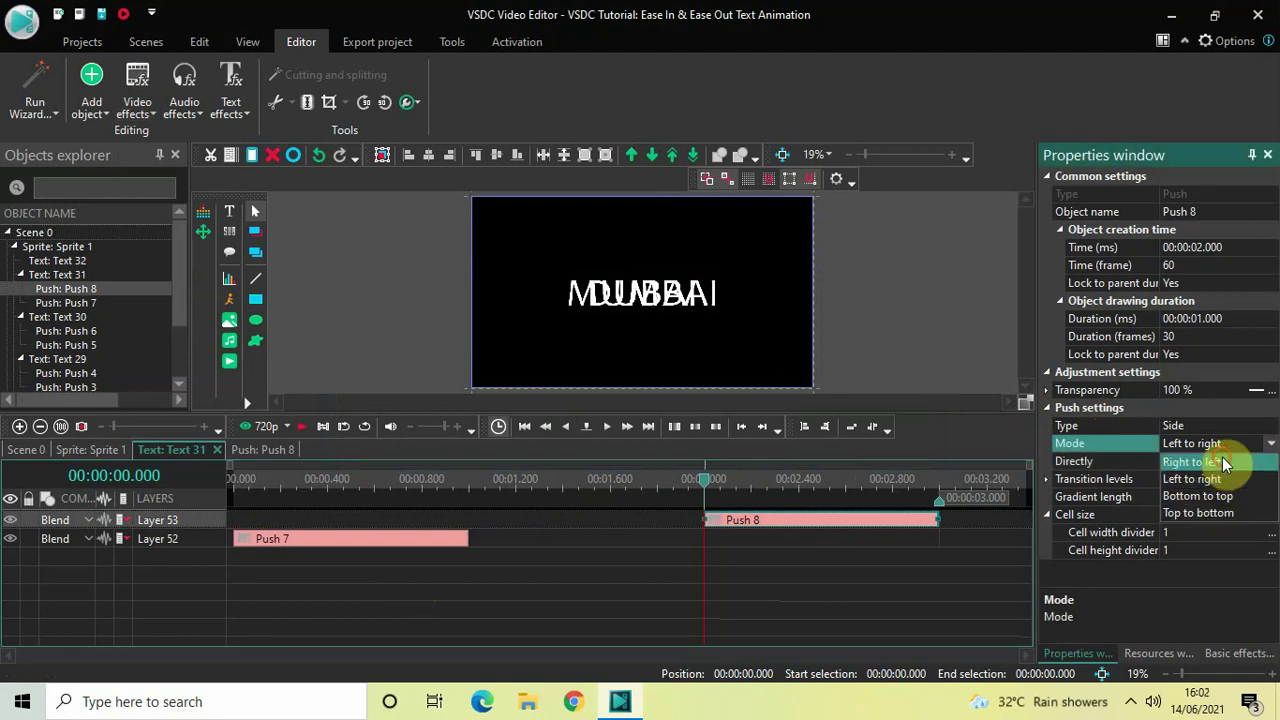
pyautogui.click(1222, 458)
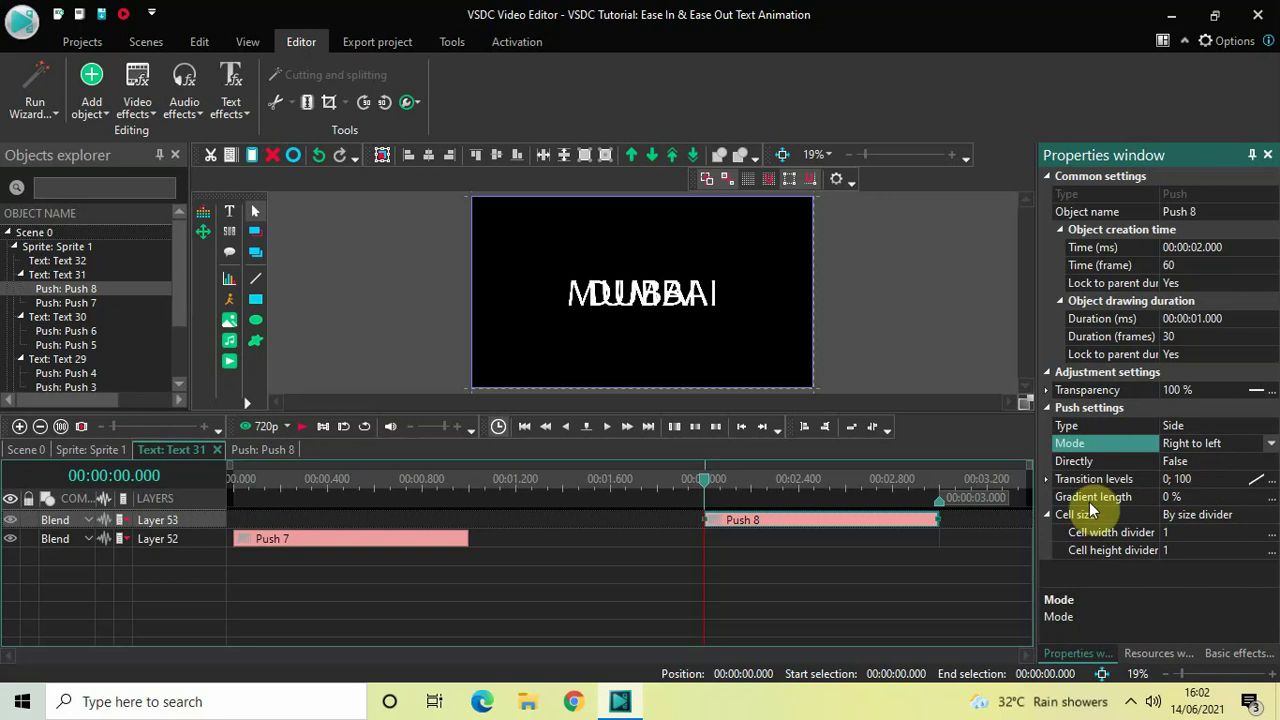
pyautogui.click(461, 595)
pyautogui.click(81, 454)
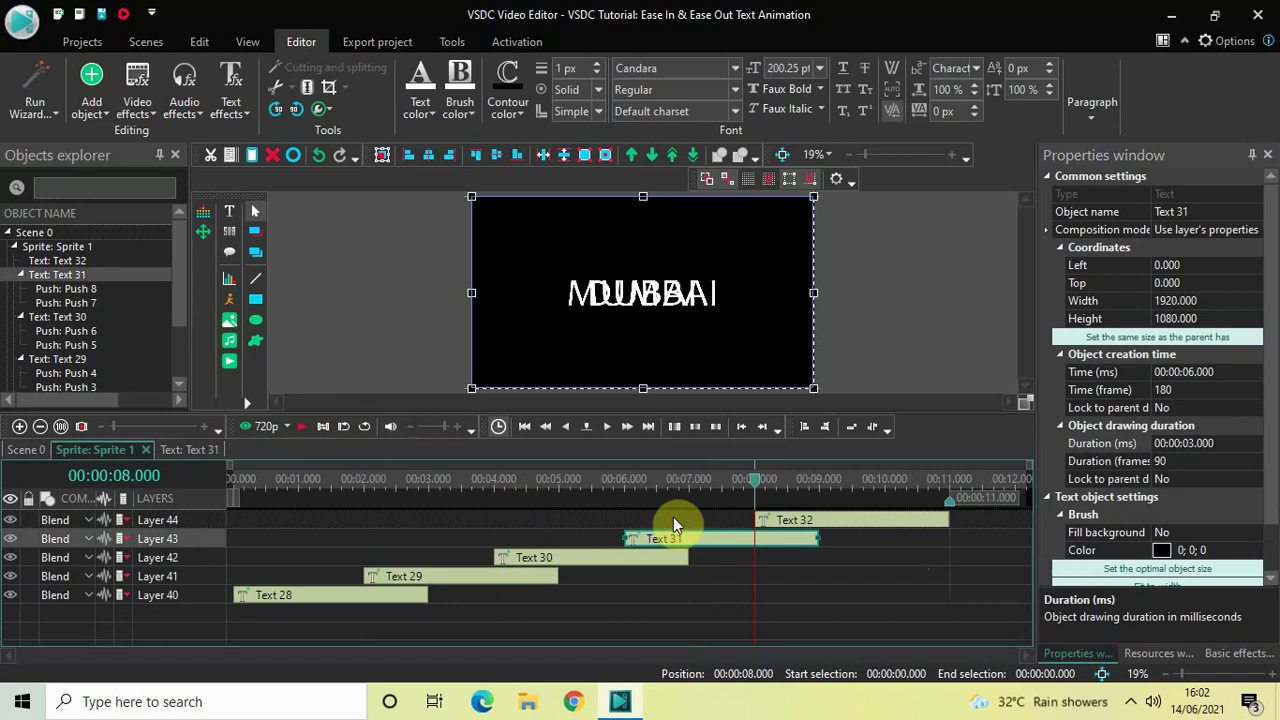
# - Add a Push transition to the Text 32 clip
pyautogui.doubleClick(877, 527)
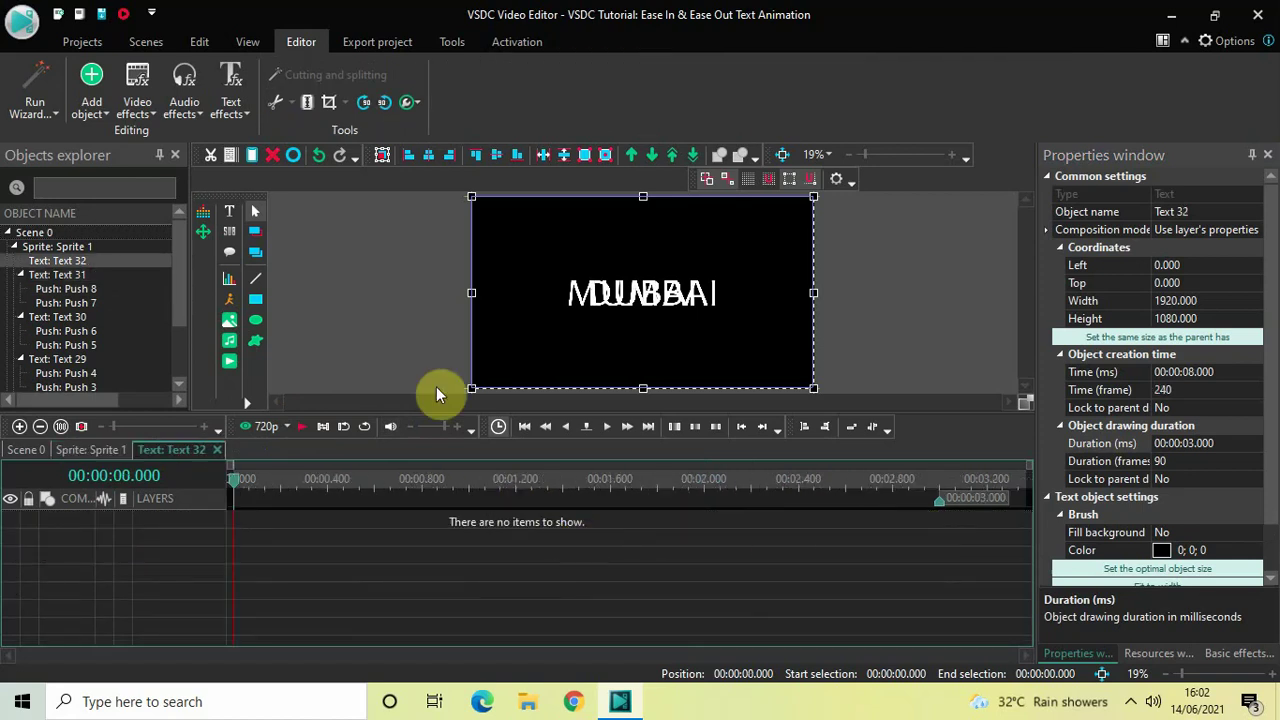
pyautogui.click(137, 100)
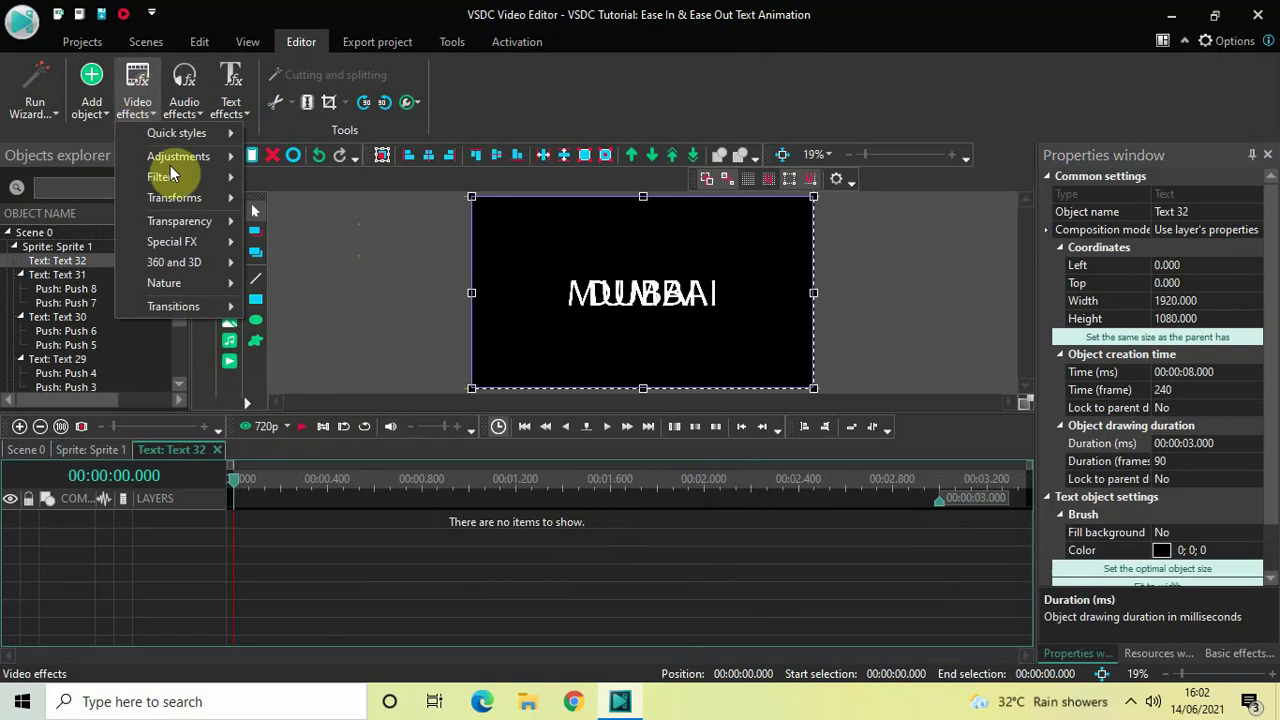
pyautogui.moveTo(204, 307)
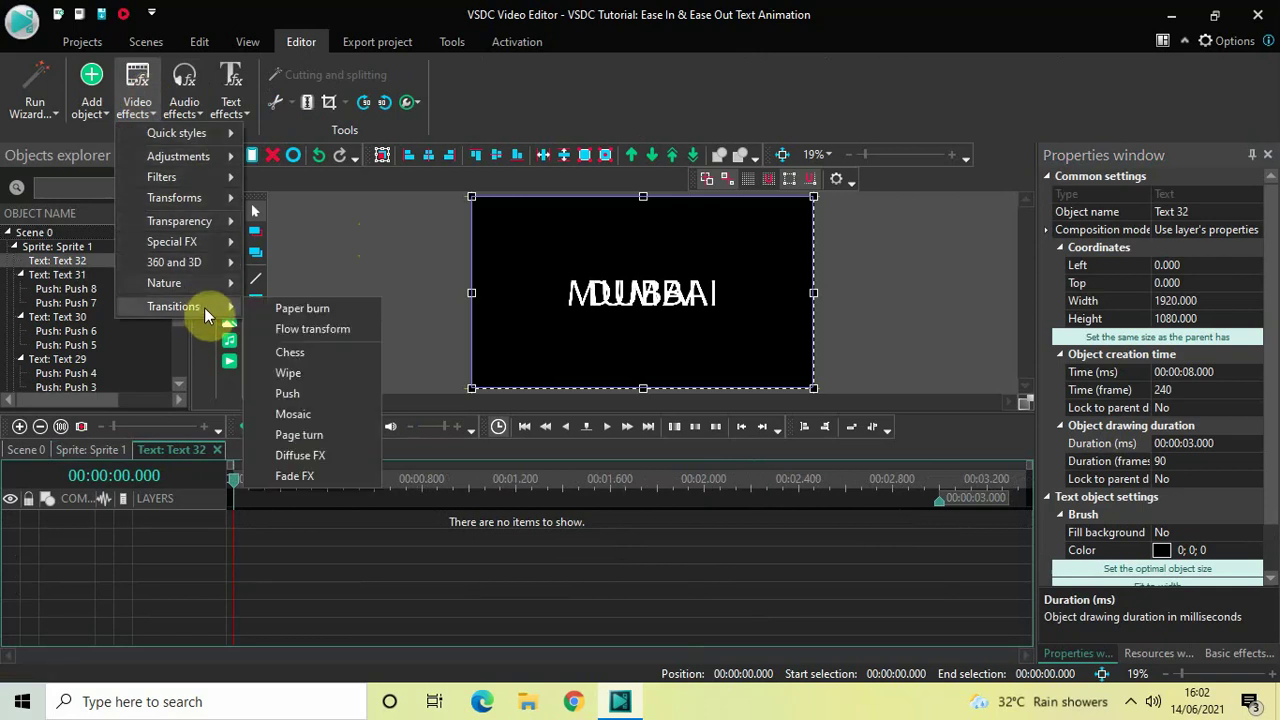
pyautogui.click(320, 395)
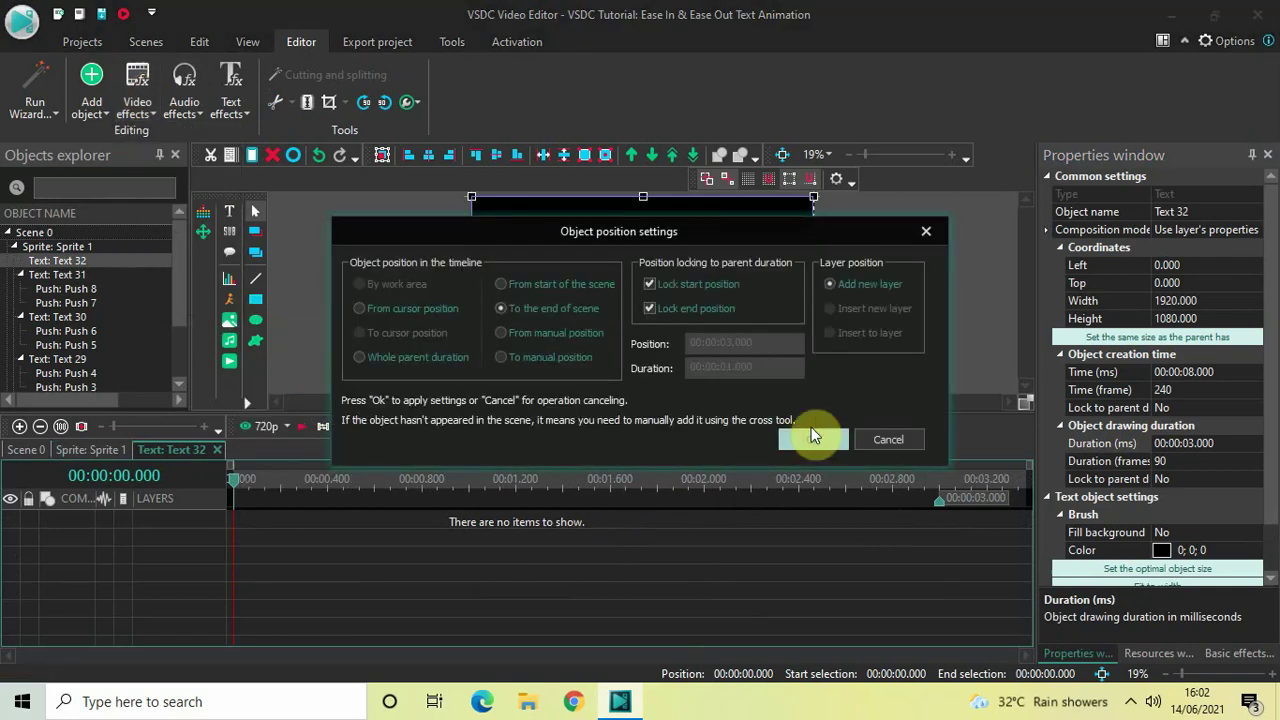
pyautogui.click(813, 440)
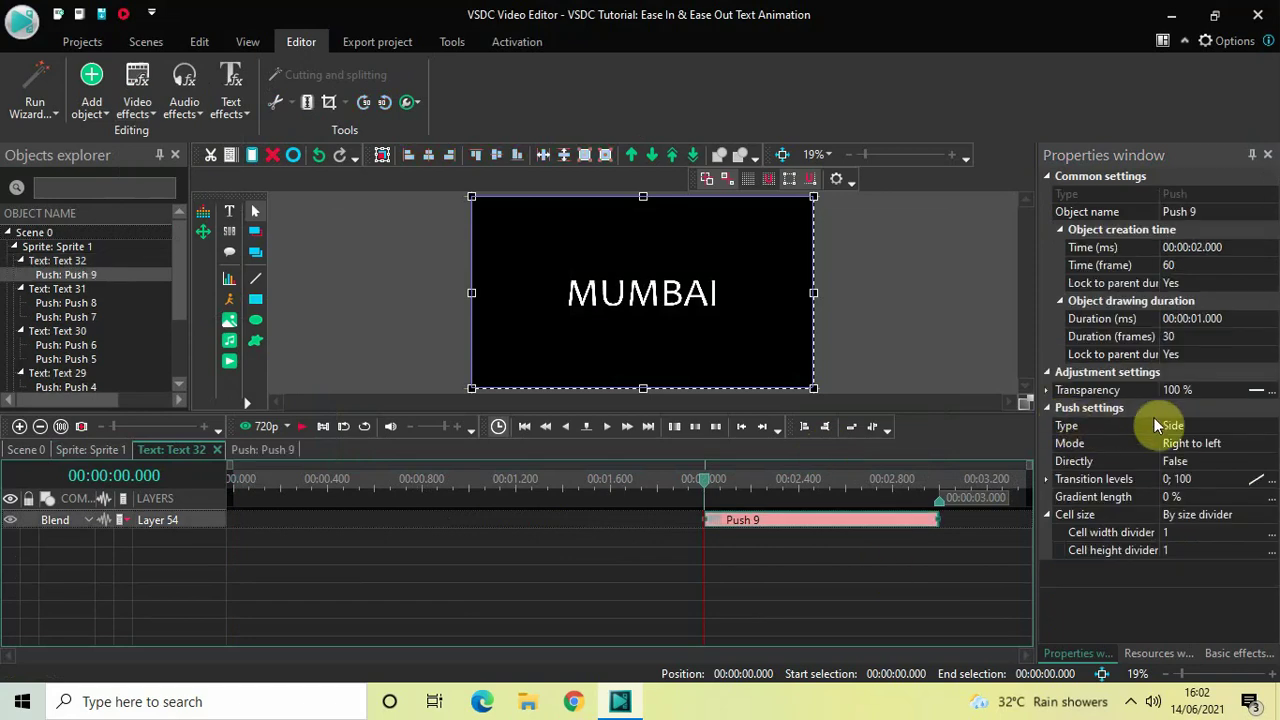
# - Set Push 9 to Left to right with Directly True and move it to 0 seconds
pyautogui.click(1272, 445)
pyautogui.click(1272, 445)
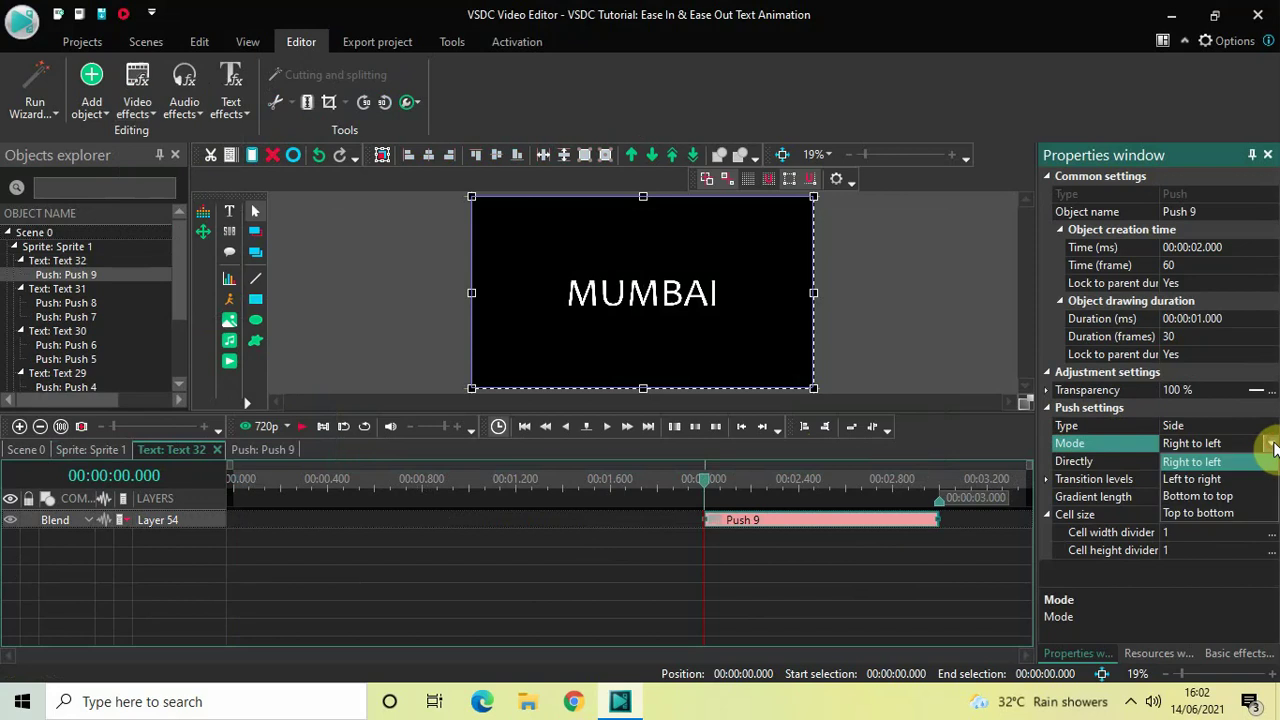
pyautogui.click(1230, 483)
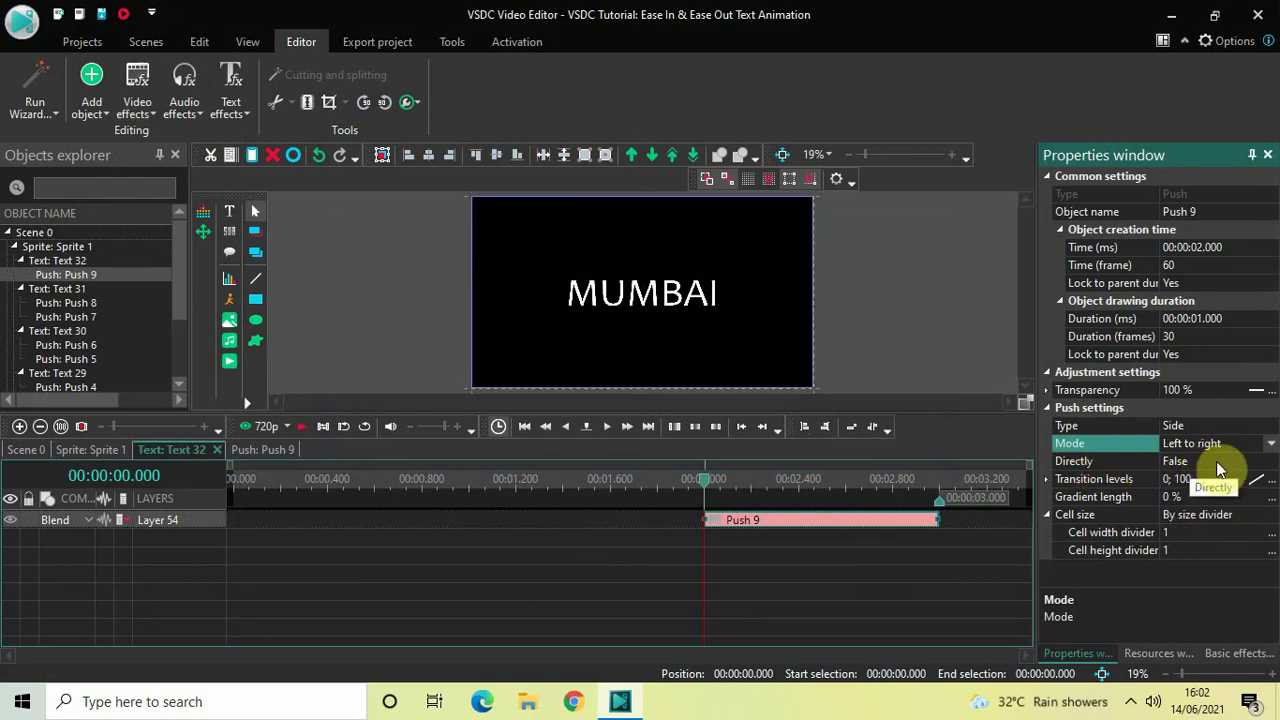
pyautogui.doubleClick(1216, 463)
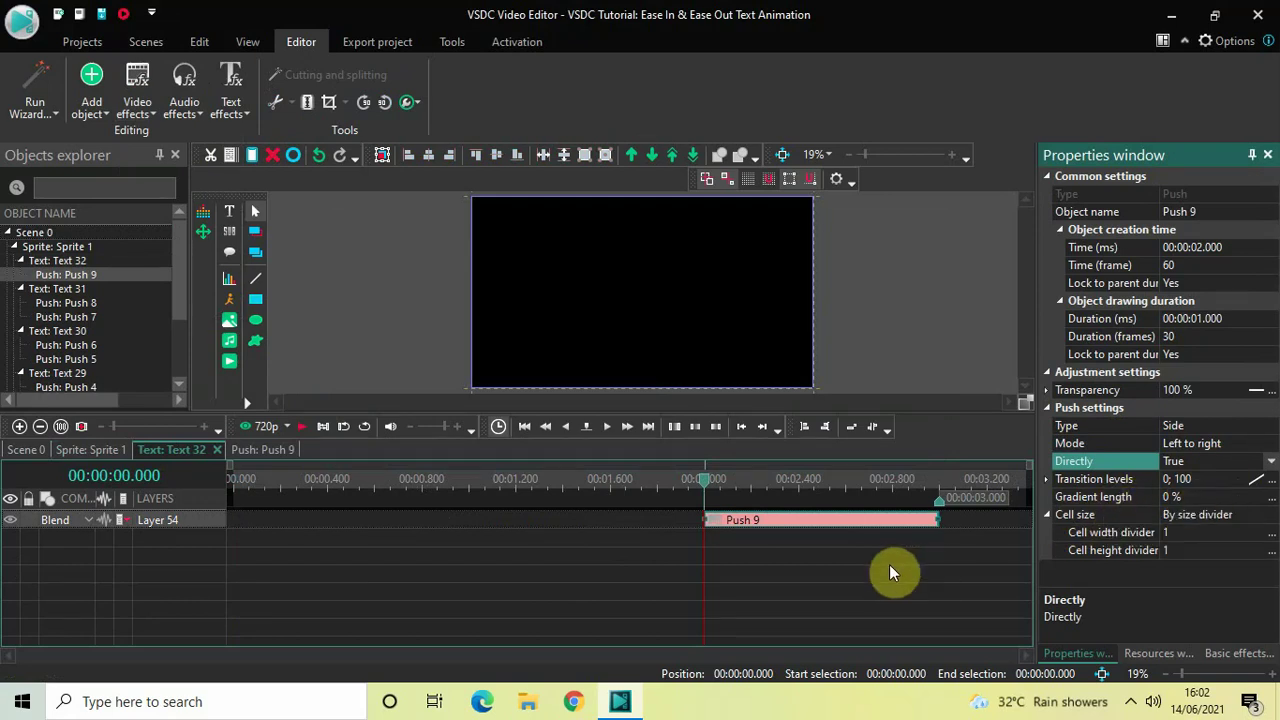
pyautogui.moveTo(818, 527); pyautogui.dragTo(182, 451)
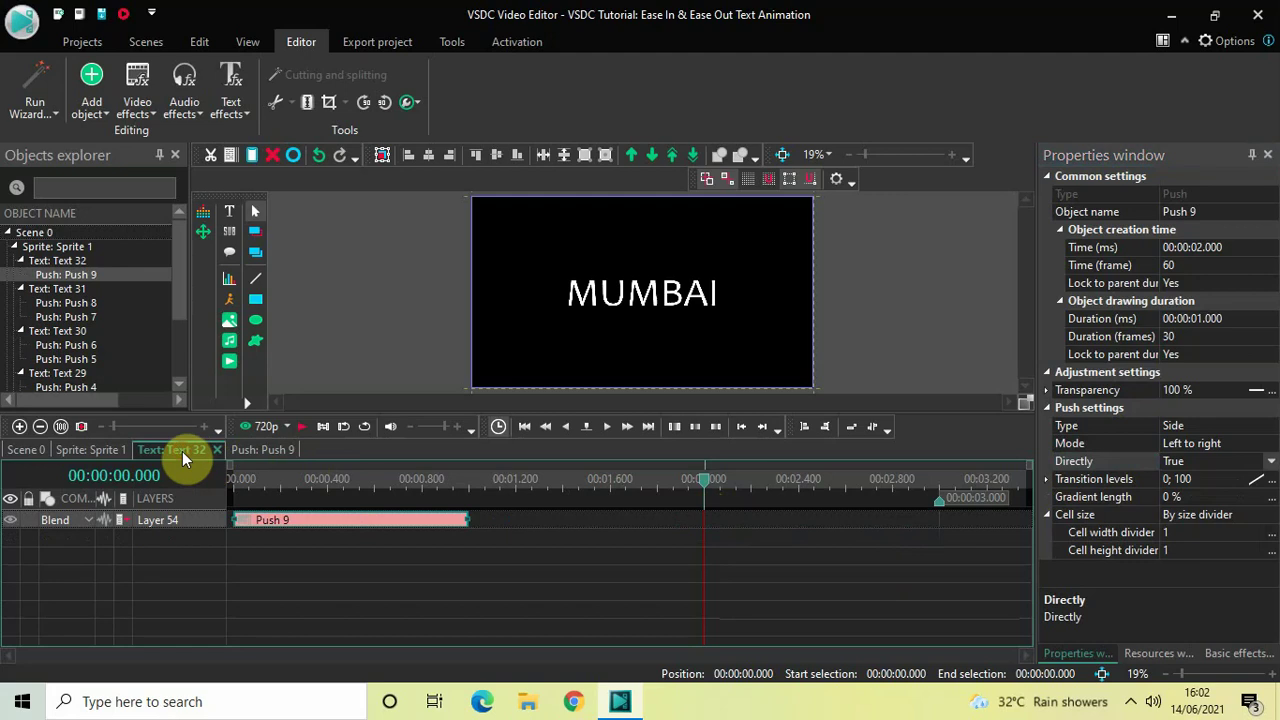
# - Add a FadeOut 1 effect ending Text 32 from 2 seconds, then return to Scene 0
pyautogui.click(531, 594)
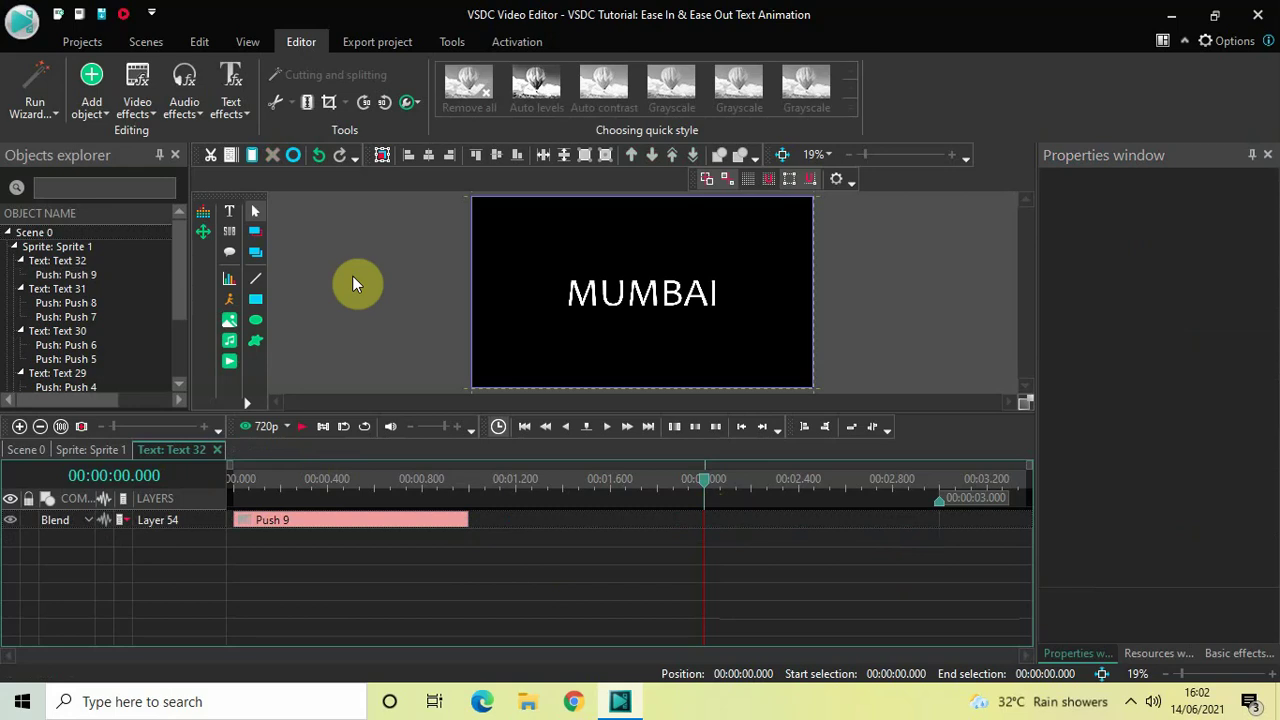
pyautogui.click(148, 80)
pyautogui.moveTo(198, 221)
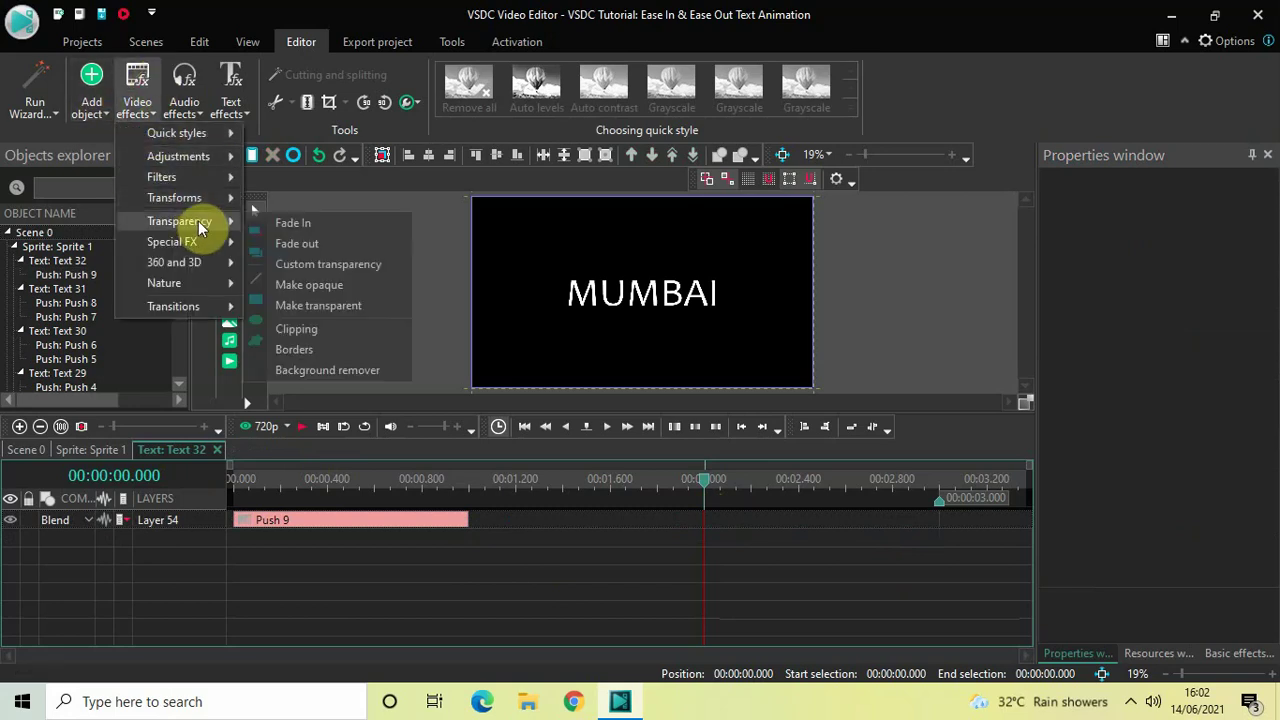
pyautogui.click(319, 244)
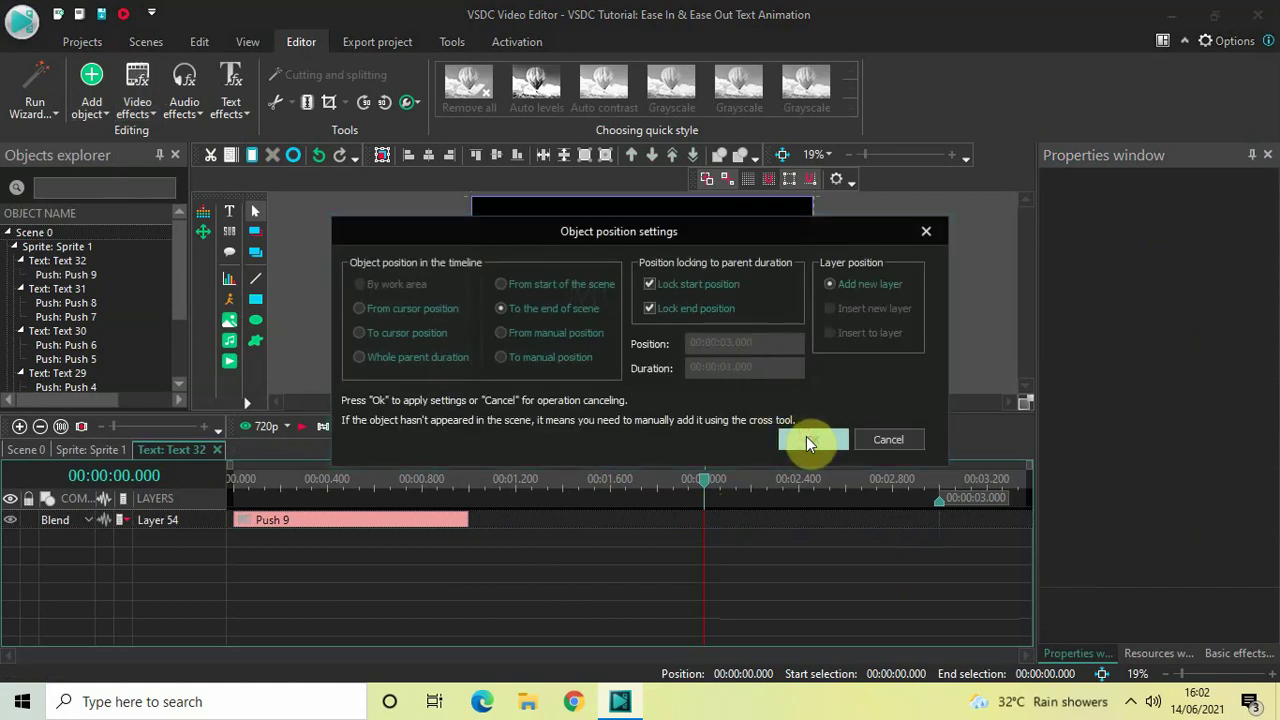
pyautogui.click(806, 436)
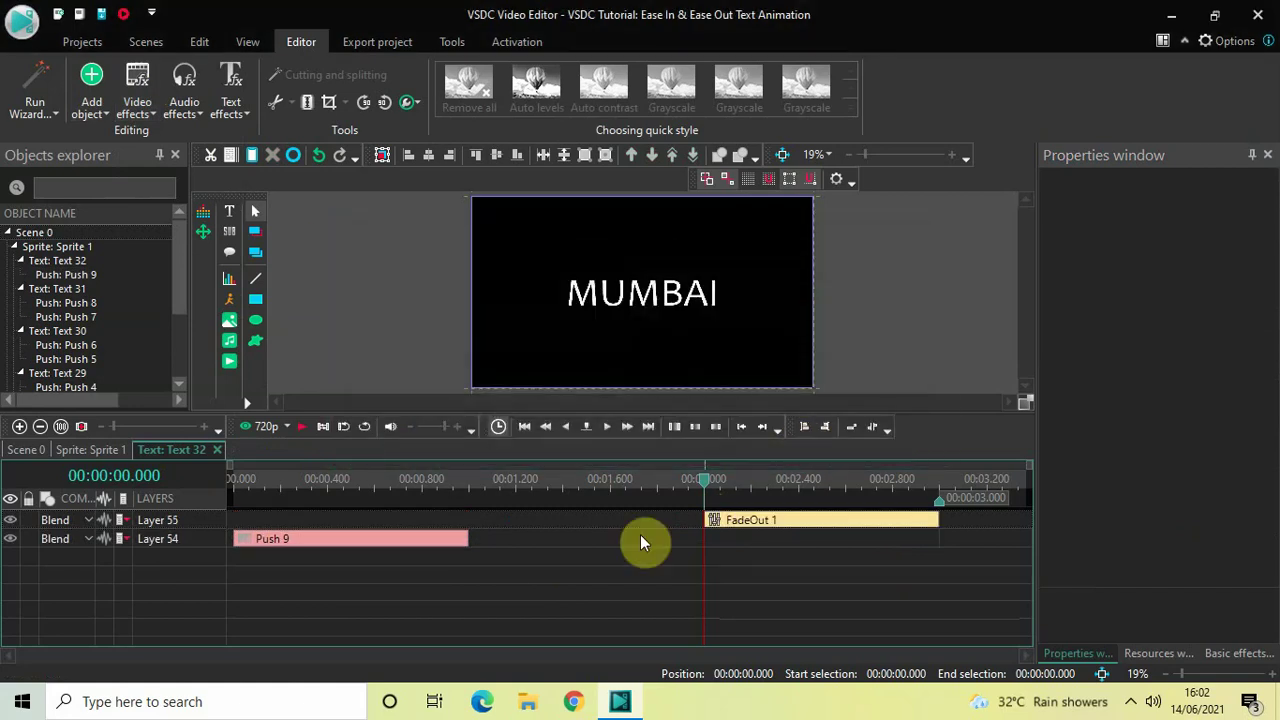
pyautogui.click(33, 451)
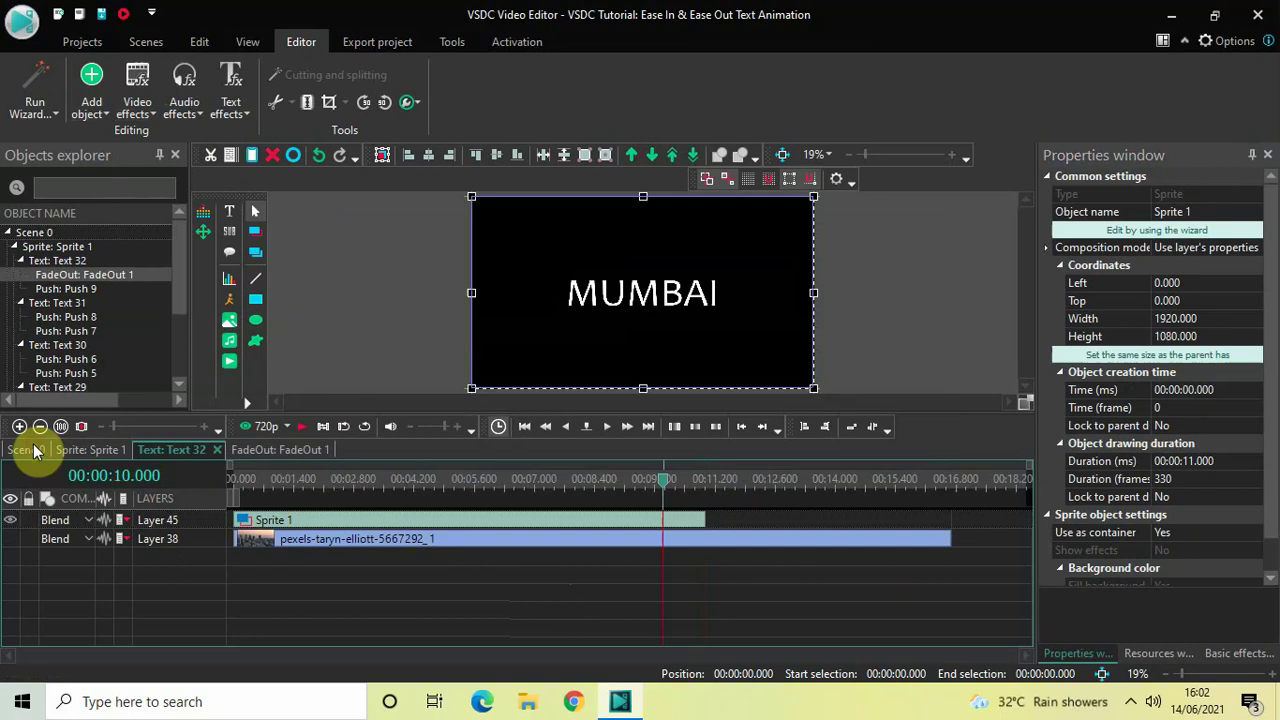
# - Preview the city titles from the start to 12.033 seconds, then select the Layer 38 pexels video
pyautogui.click(231, 477)
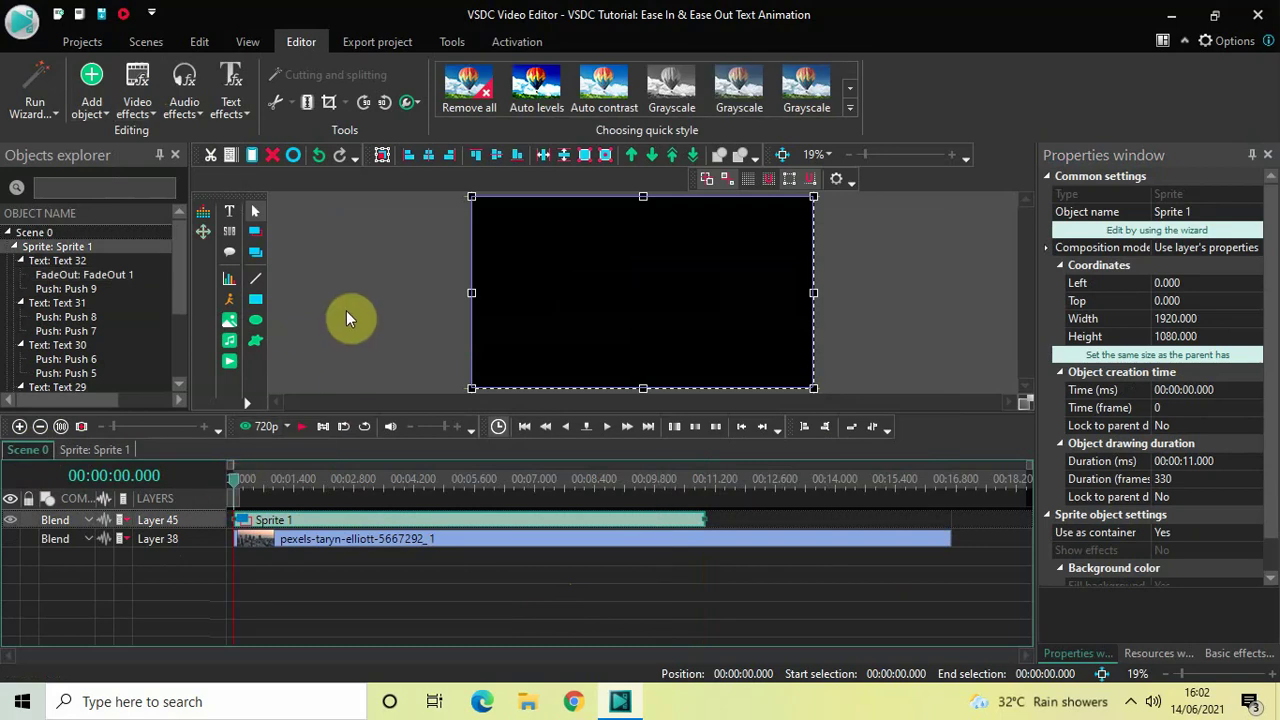
pyautogui.press('space')
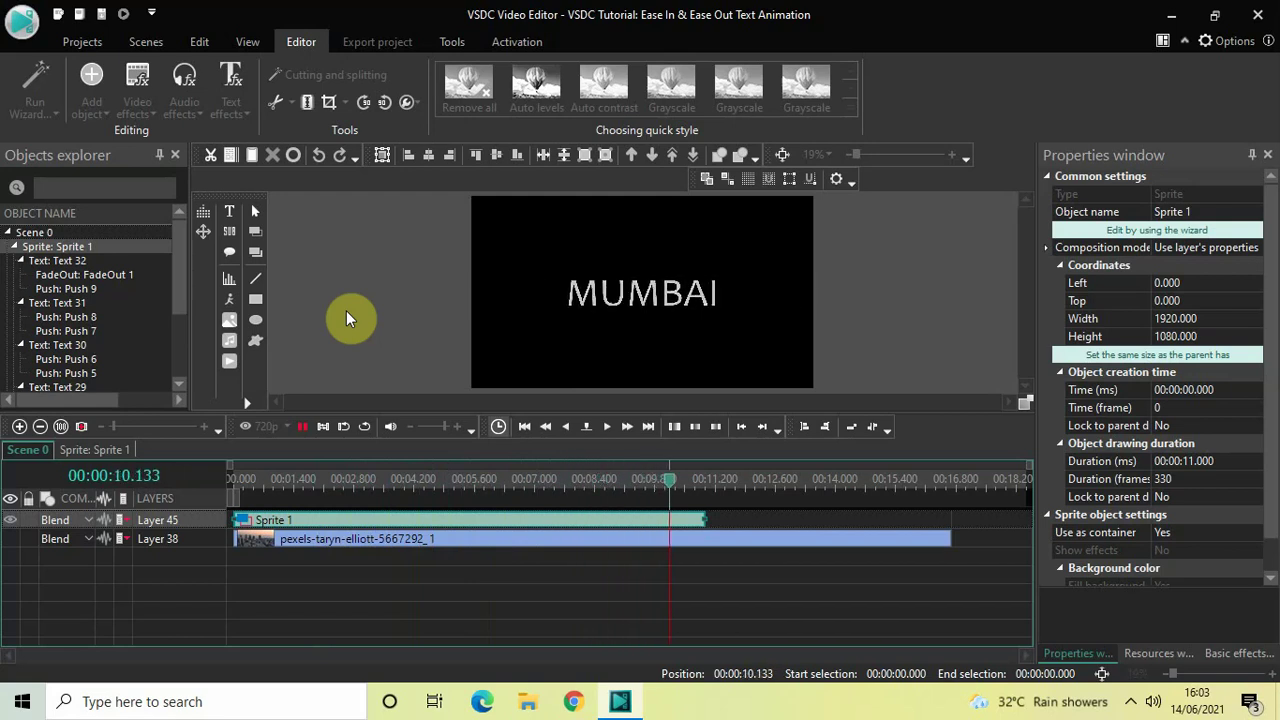
pyautogui.press('space')
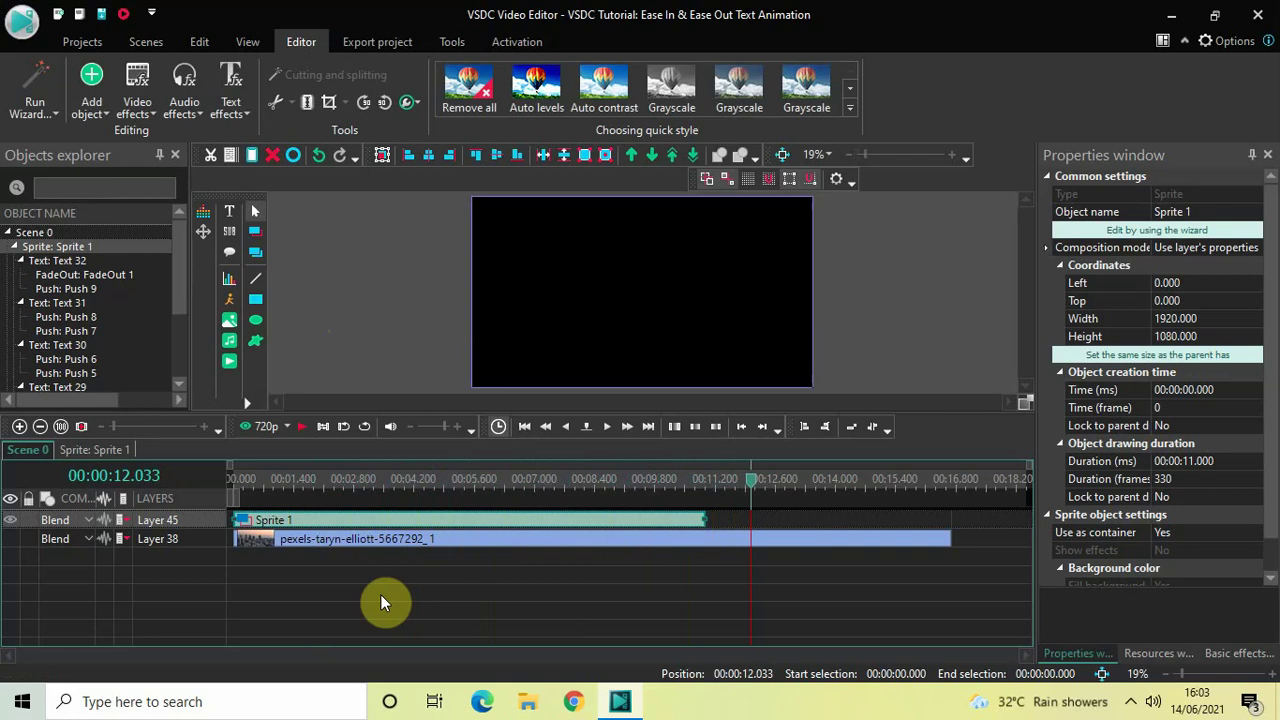
pyautogui.click(360, 545)
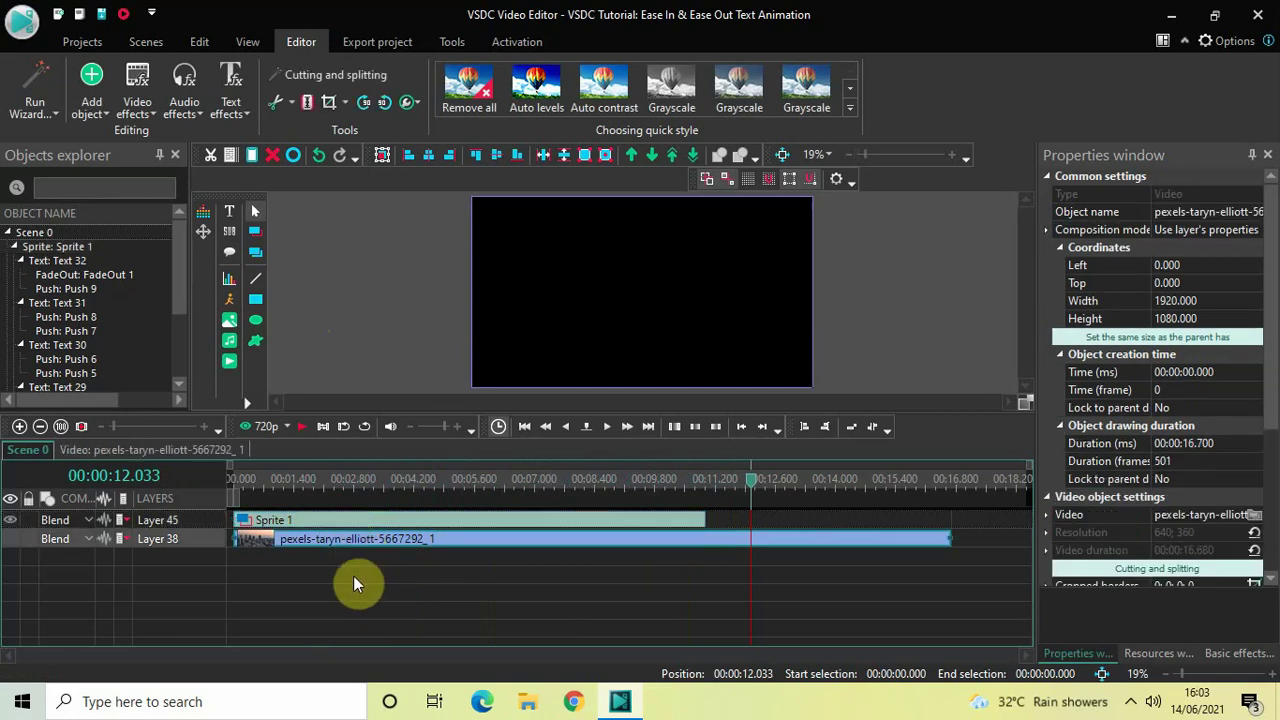
# - Unhide the Layer 38 city video and preview the five city titles over it from the start
pyautogui.click(11, 543)
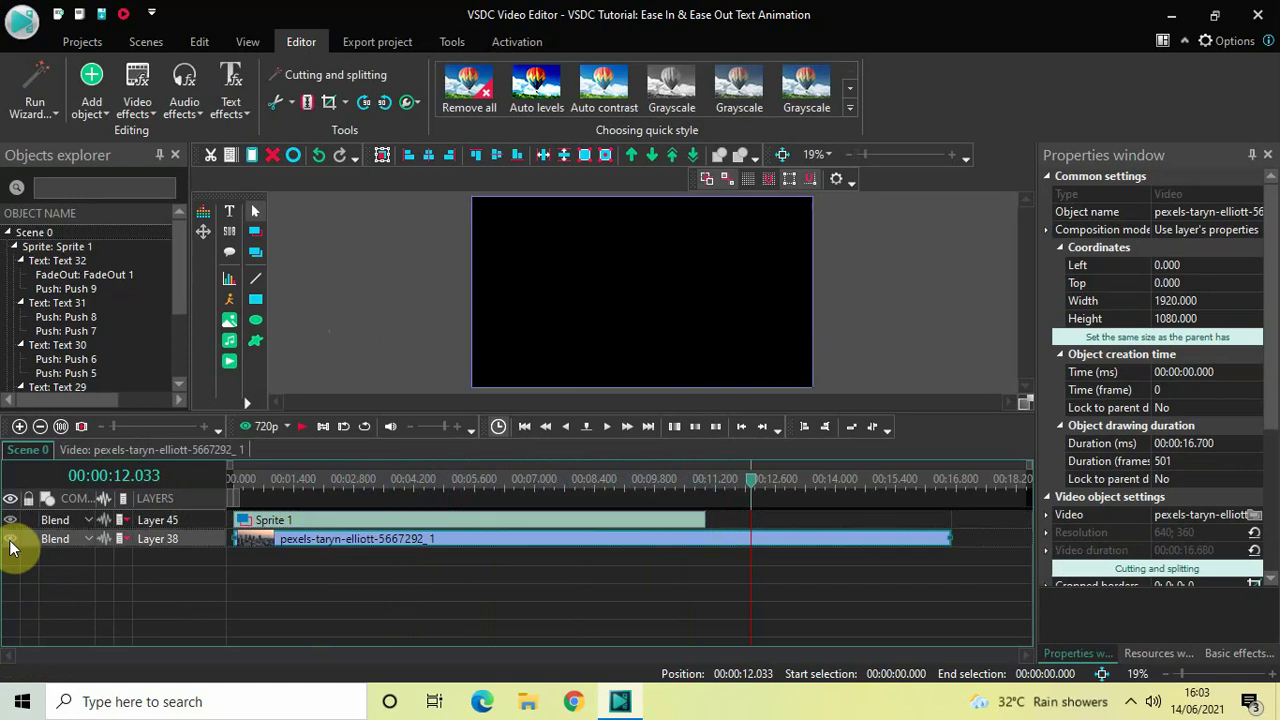
pyautogui.click(10, 540)
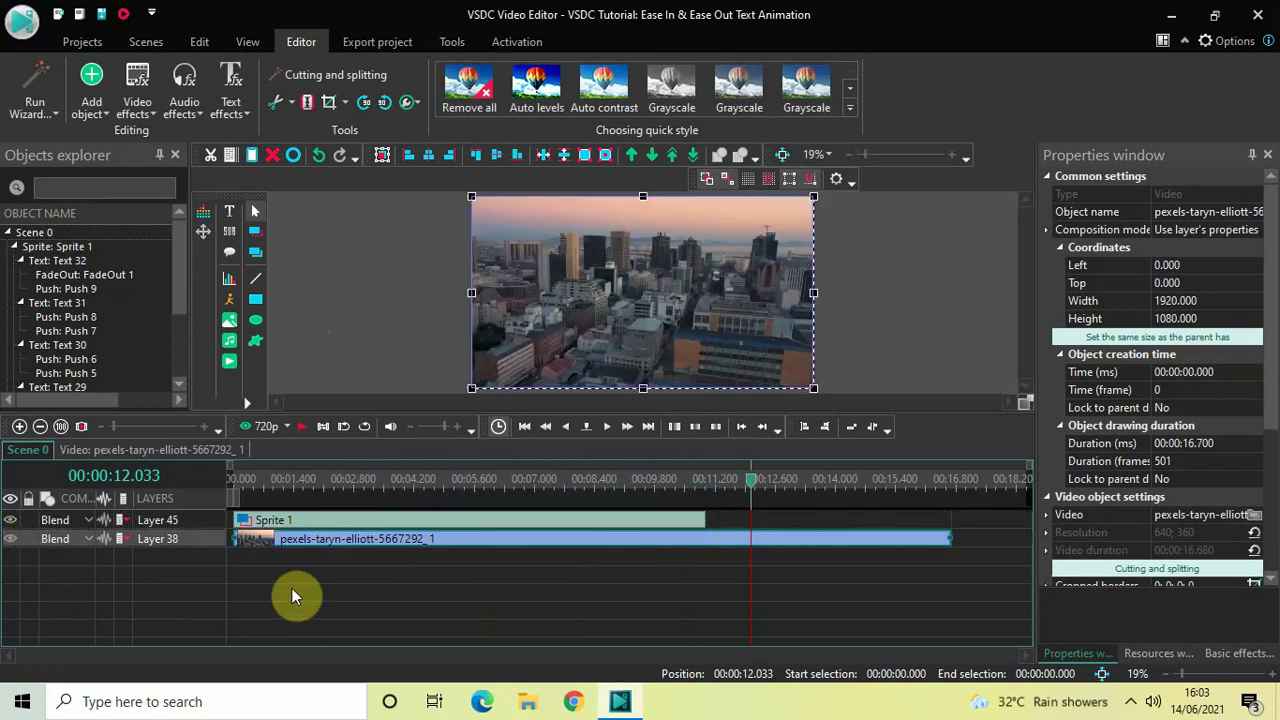
pyautogui.click(231, 478)
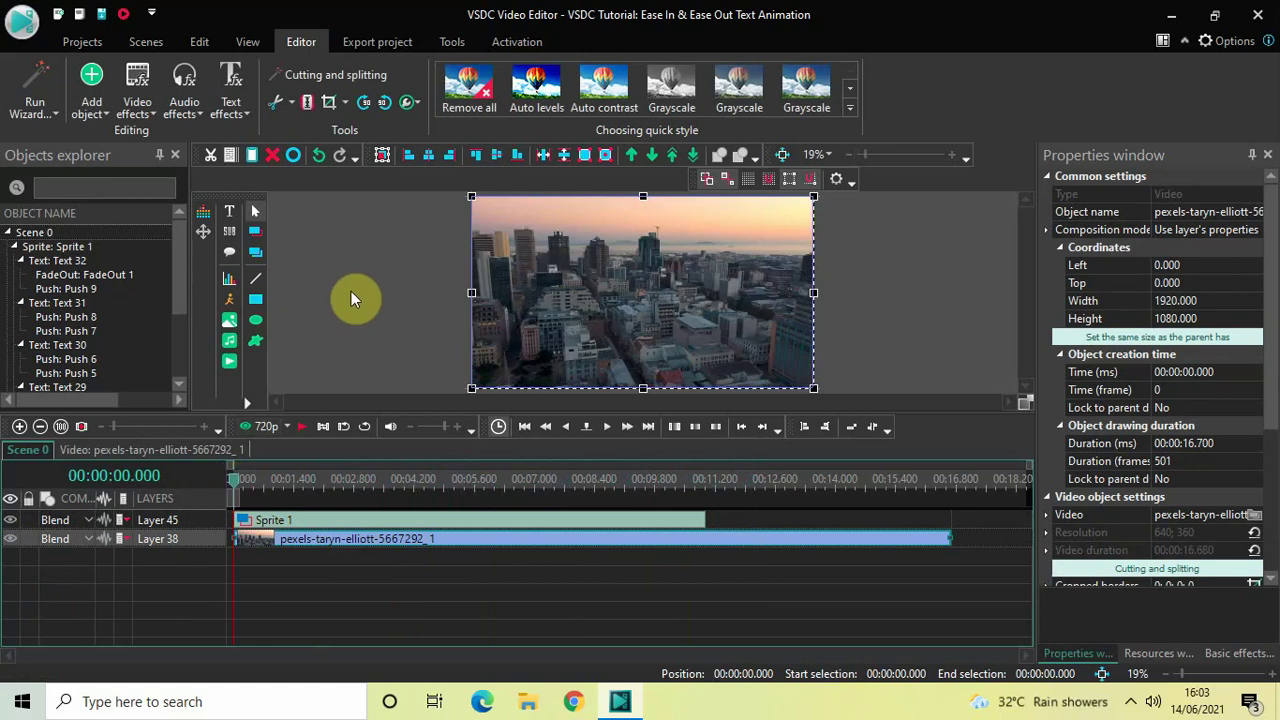
pyautogui.press('space')
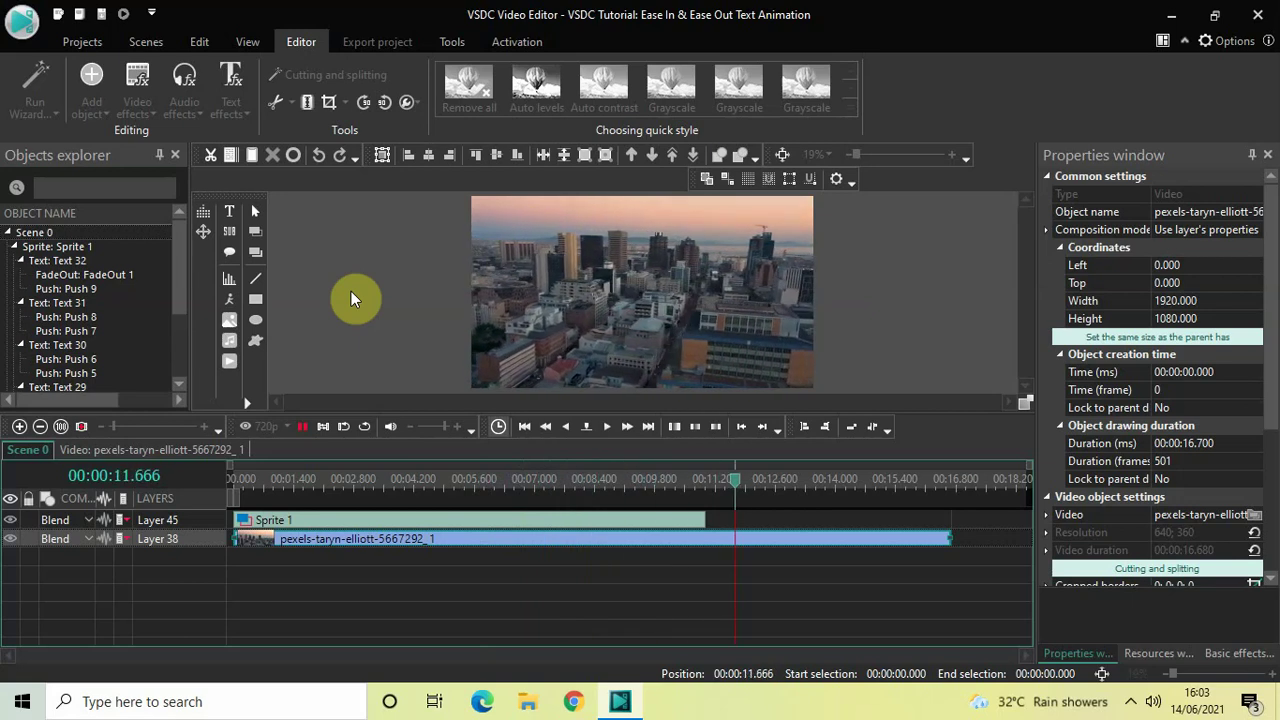
pyautogui.click(232, 482)
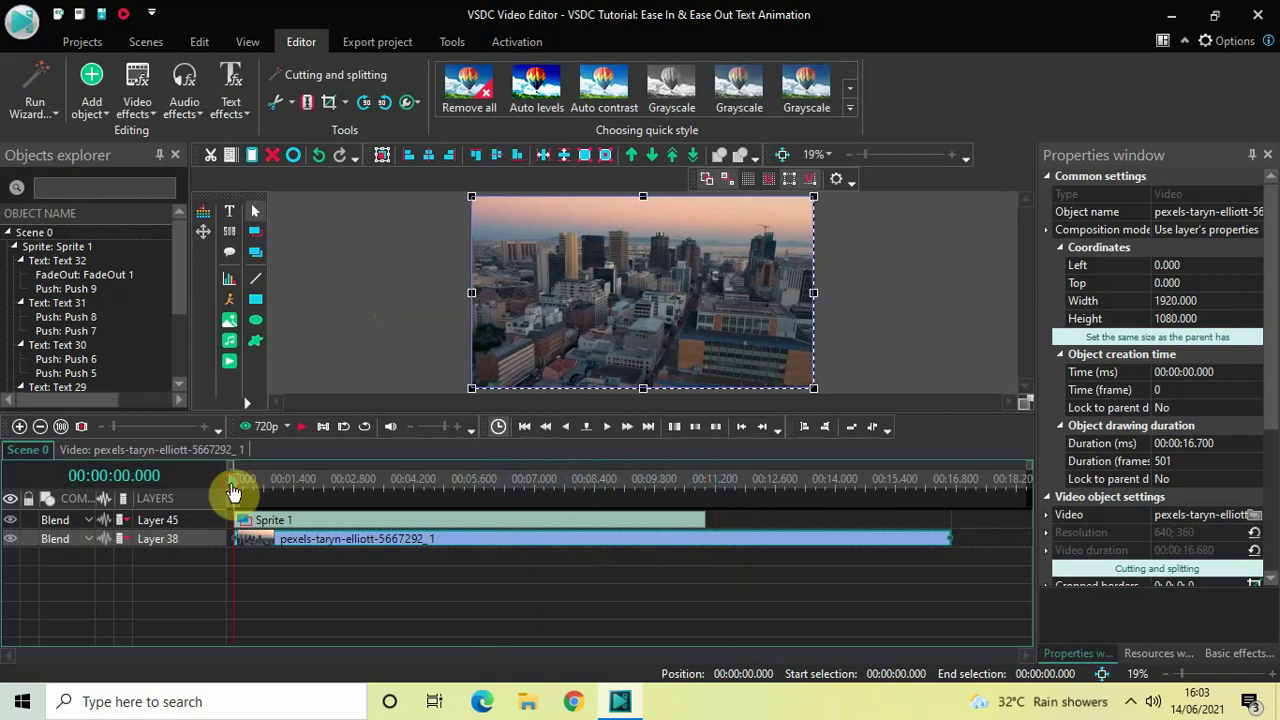
pyautogui.press('space')
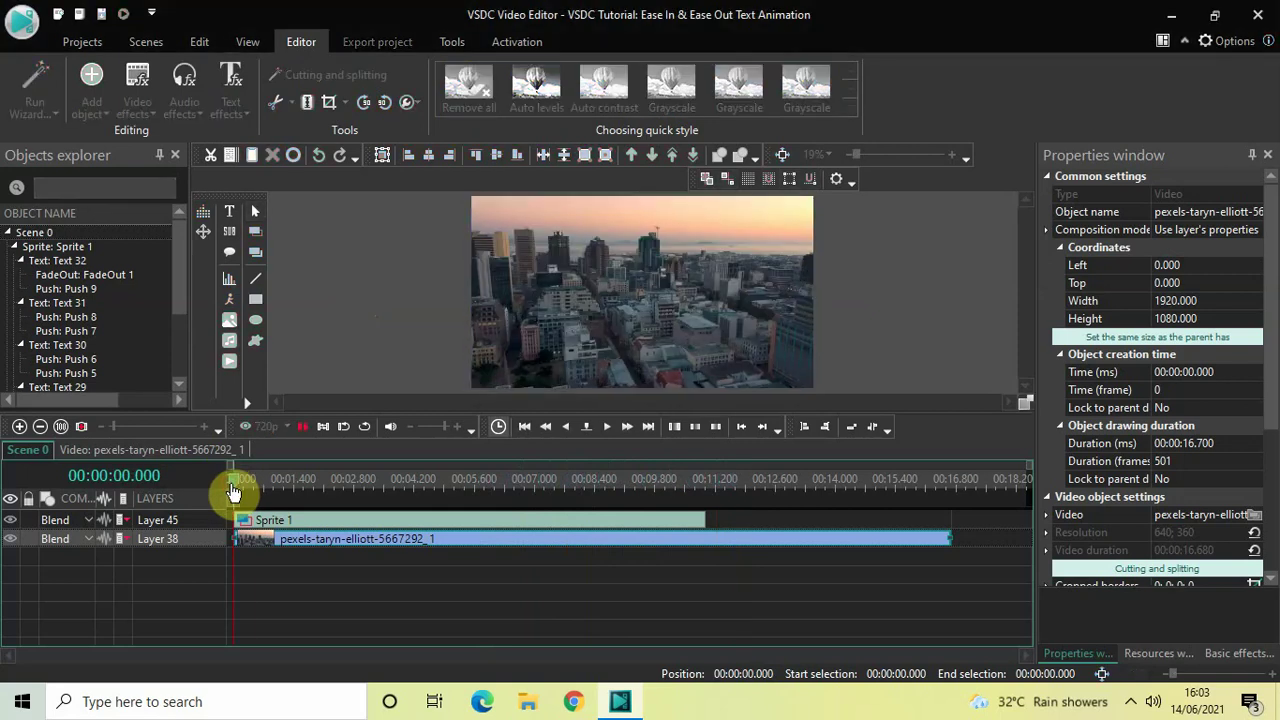